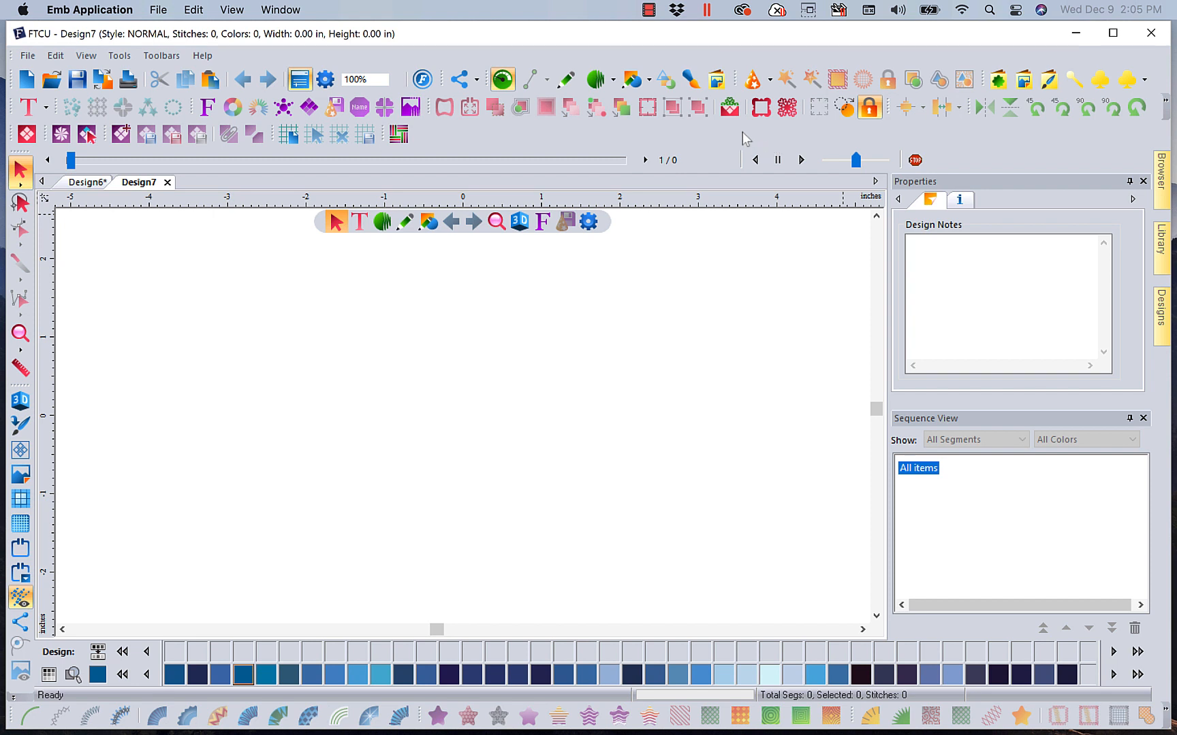
Insert the FQD-BDE002 stacked-blocks decor into the design
click(787, 107)
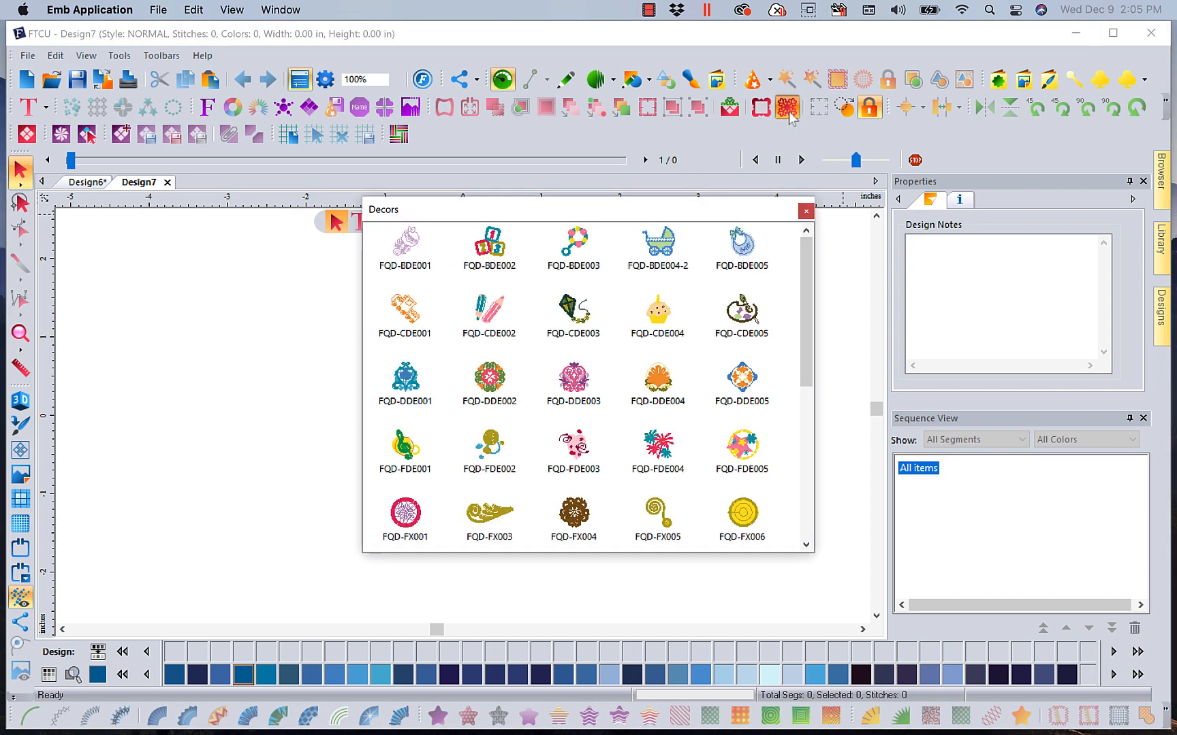
drag(806, 281, 817, 252)
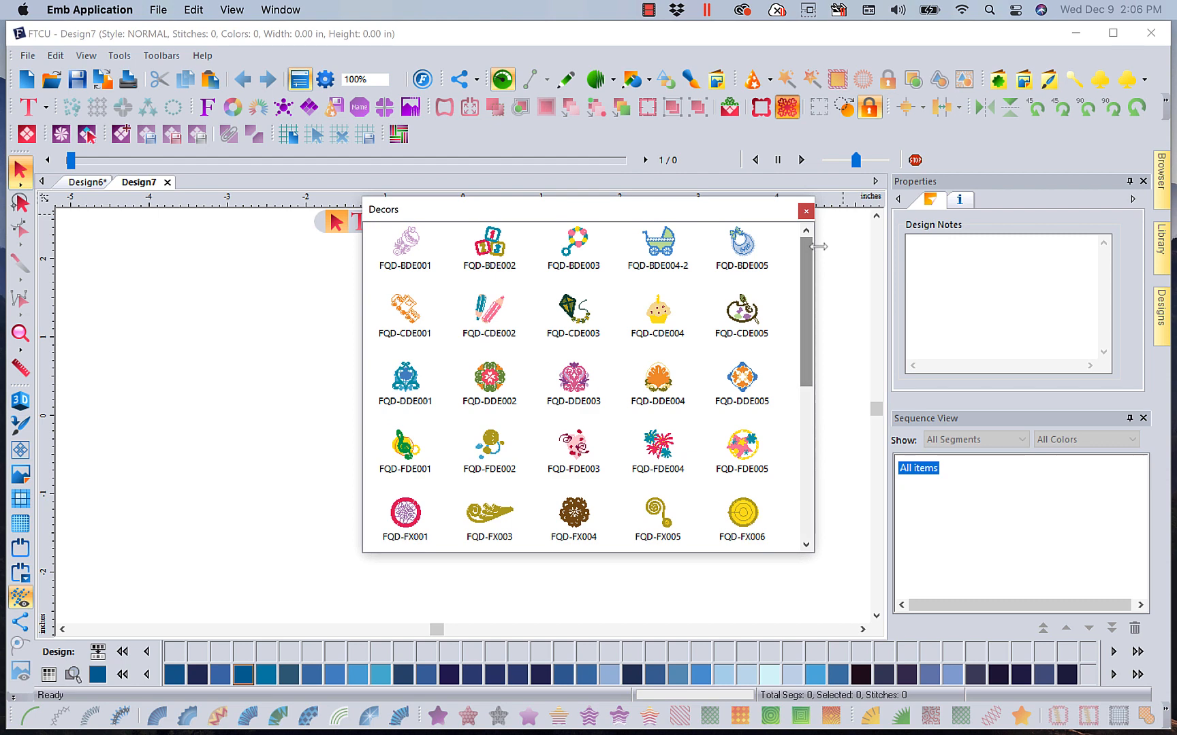
double_click(497, 256)
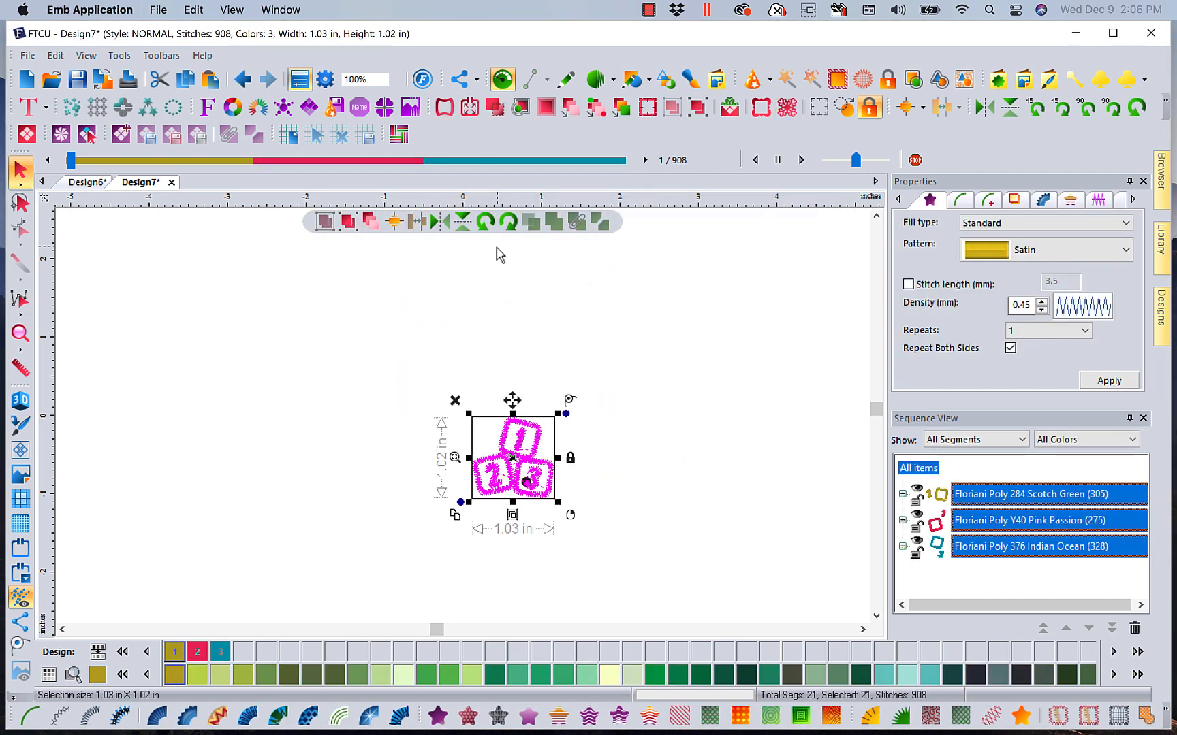
Ungroup the blocks decor into its separate objects
right_click(519, 453)
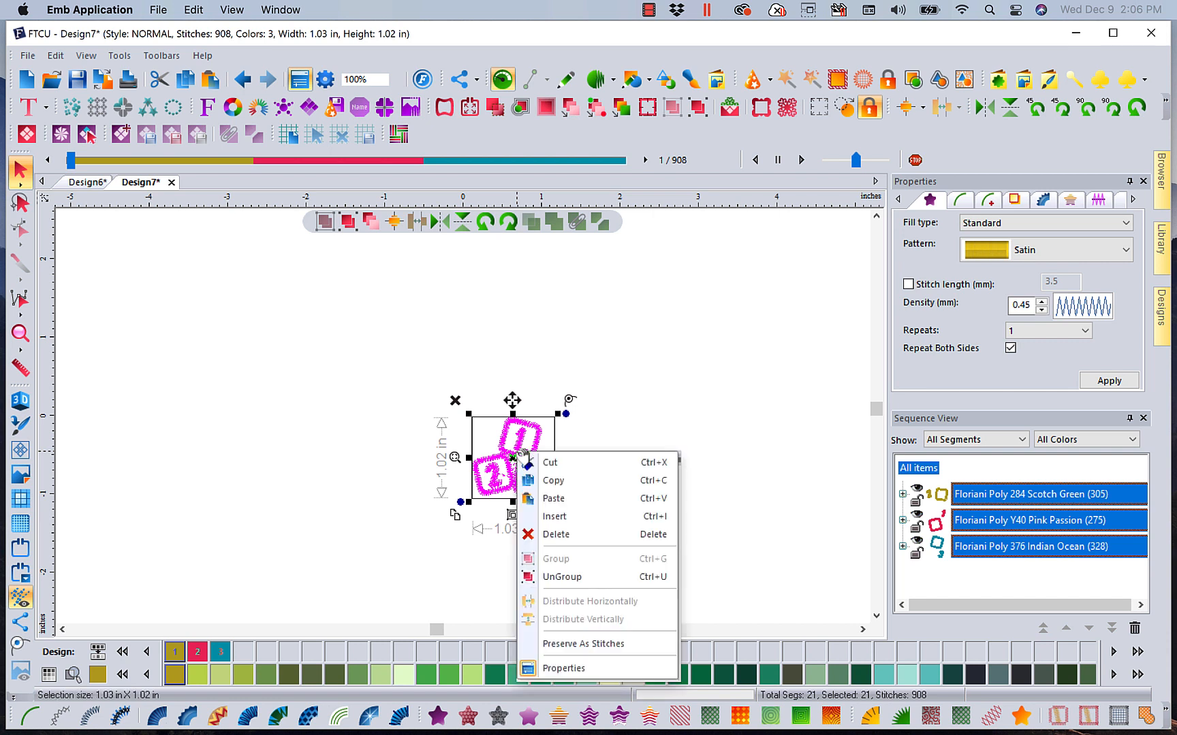
click(555, 576)
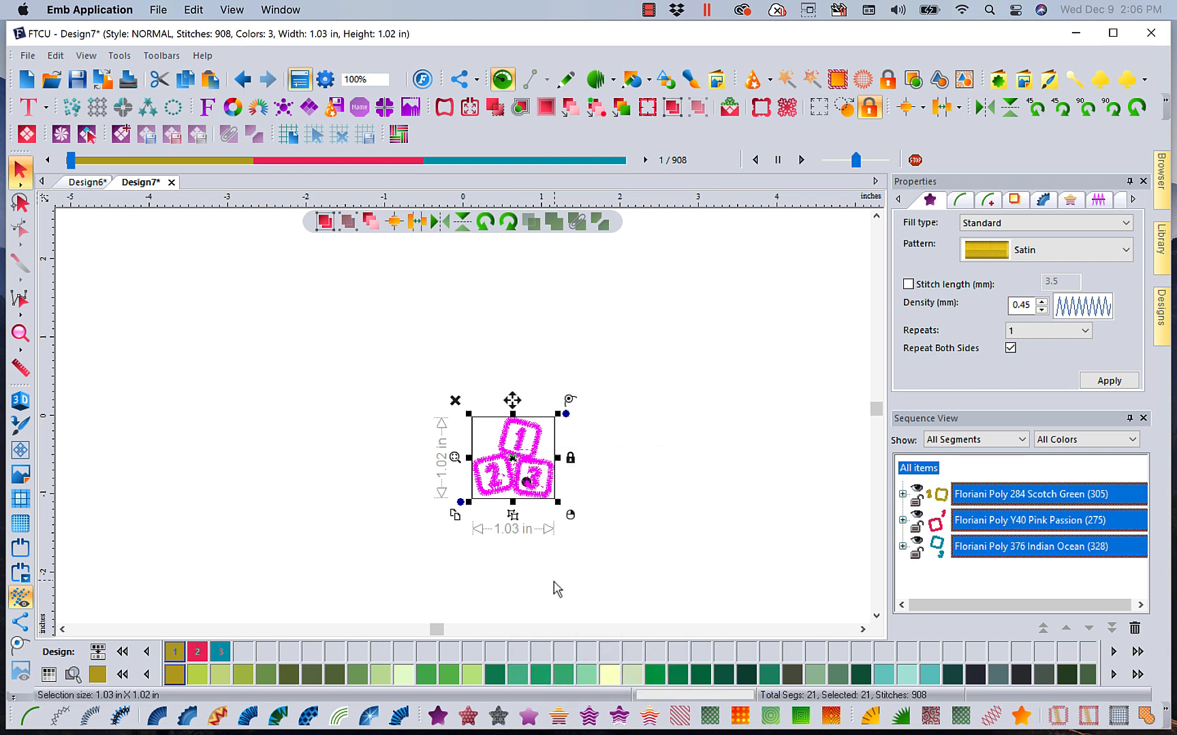
click(704, 389)
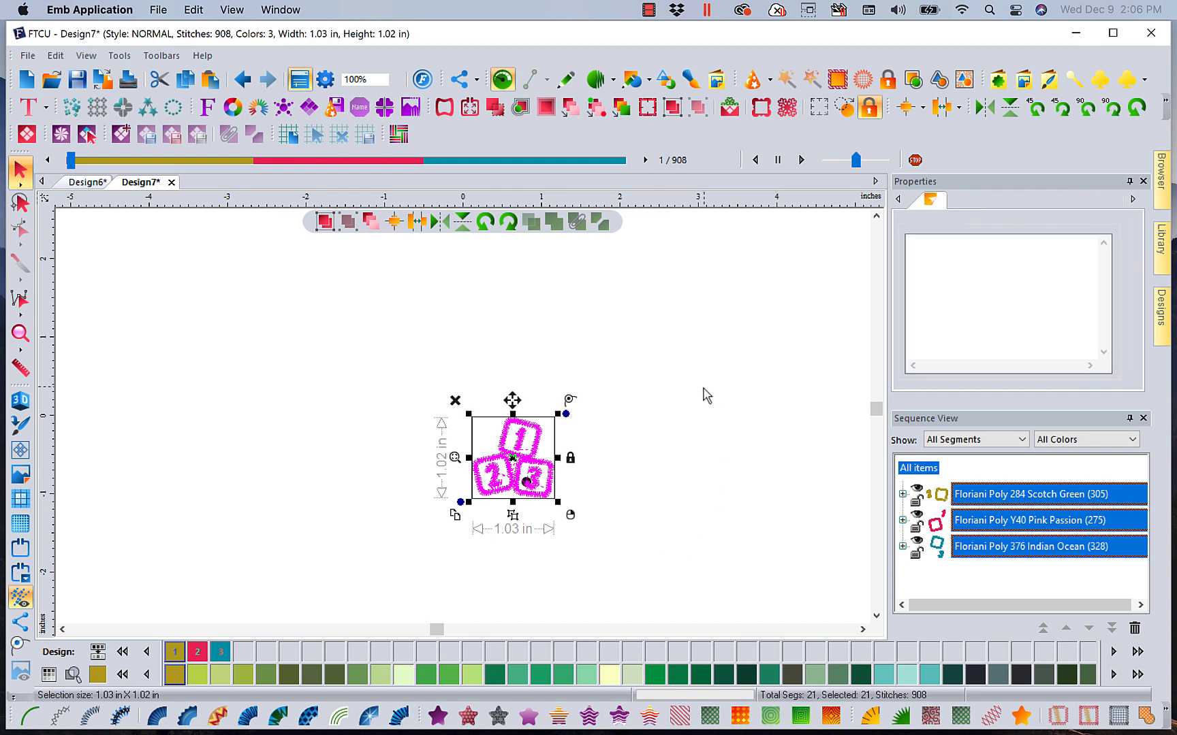
click(537, 429)
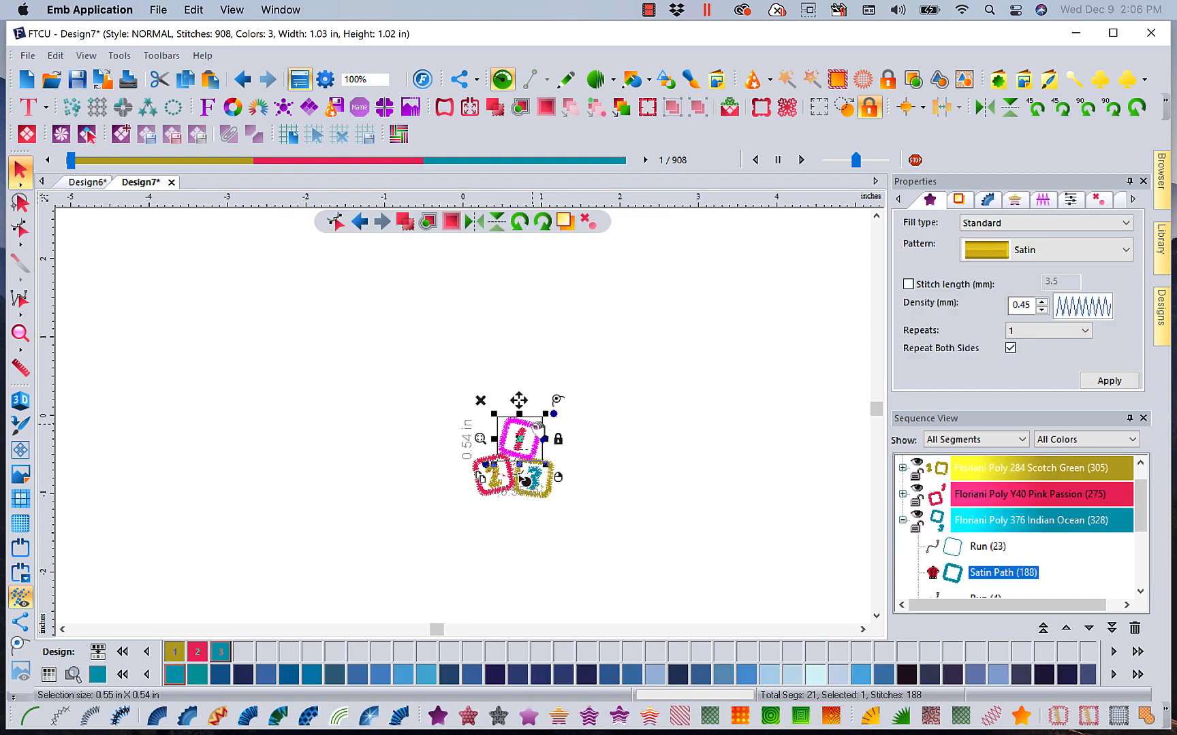
click(647, 338)
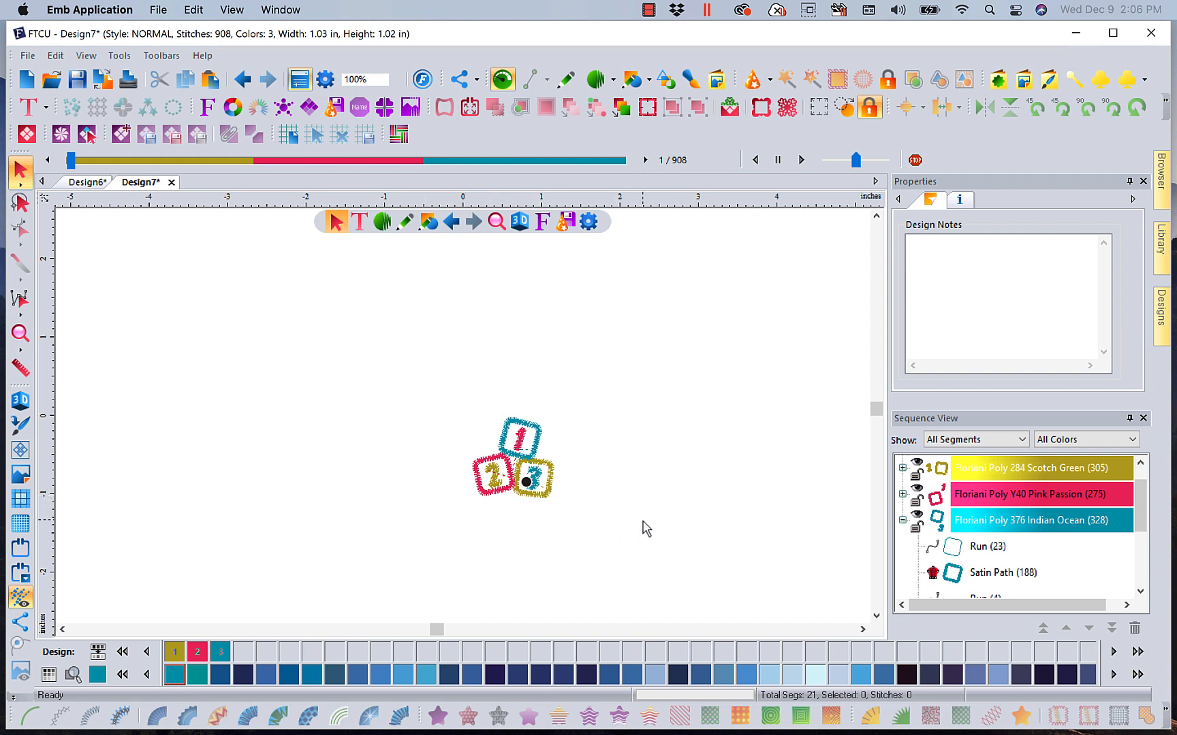
Lasso-select the '1' block, move it to the upper right, and group its parts
click(22, 210)
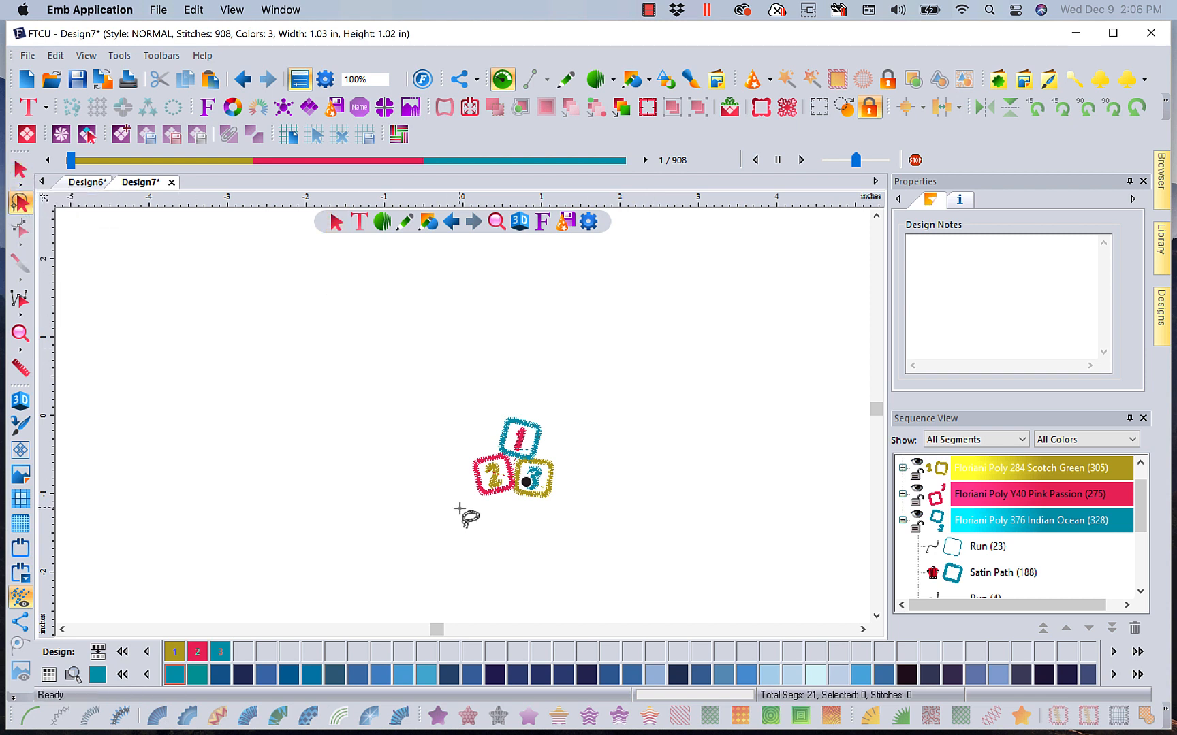
click(20, 333)
mouse_move(446, 393)
mouse_down()
mouse_move(468, 397)
mouse_move(587, 513)
mouse_up()
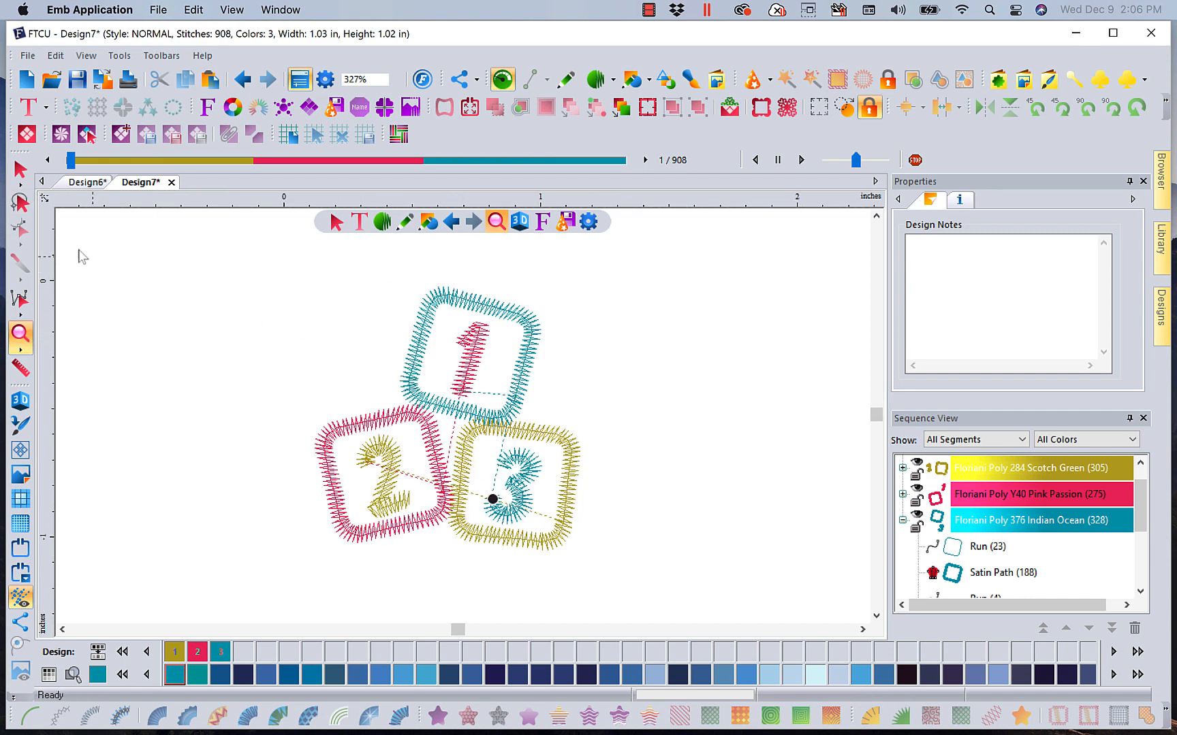
click(21, 203)
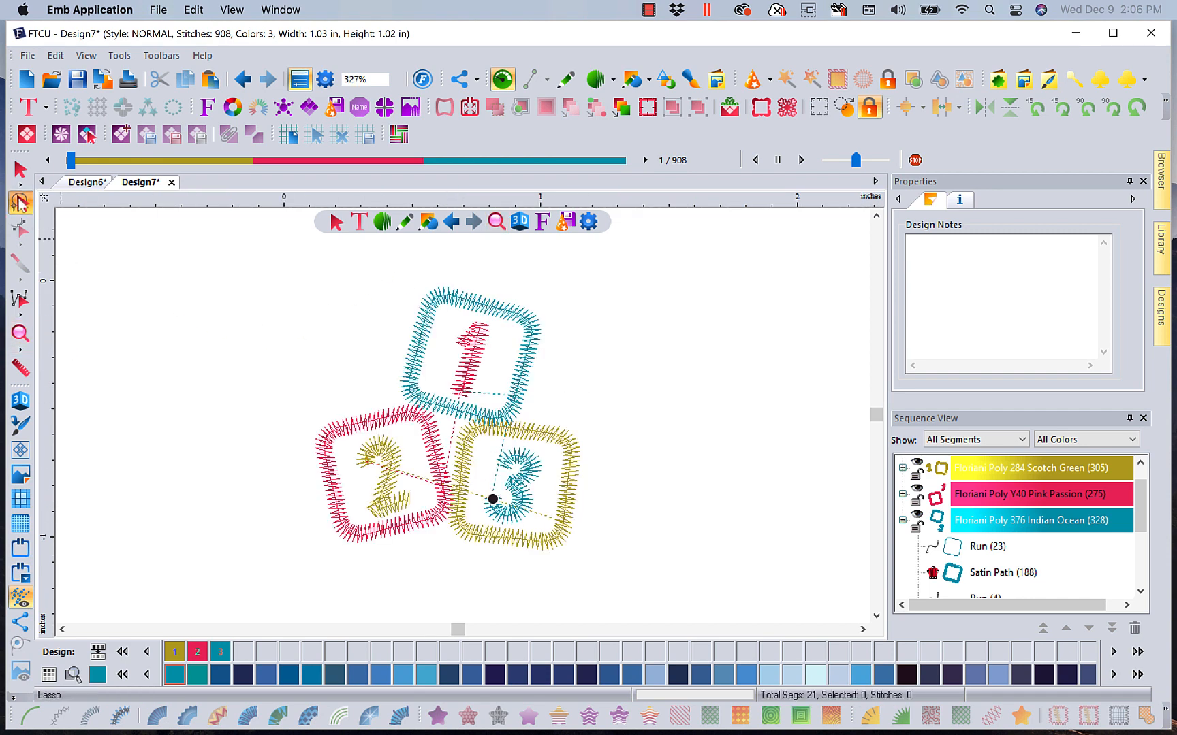
click(394, 278)
click(377, 365)
click(401, 406)
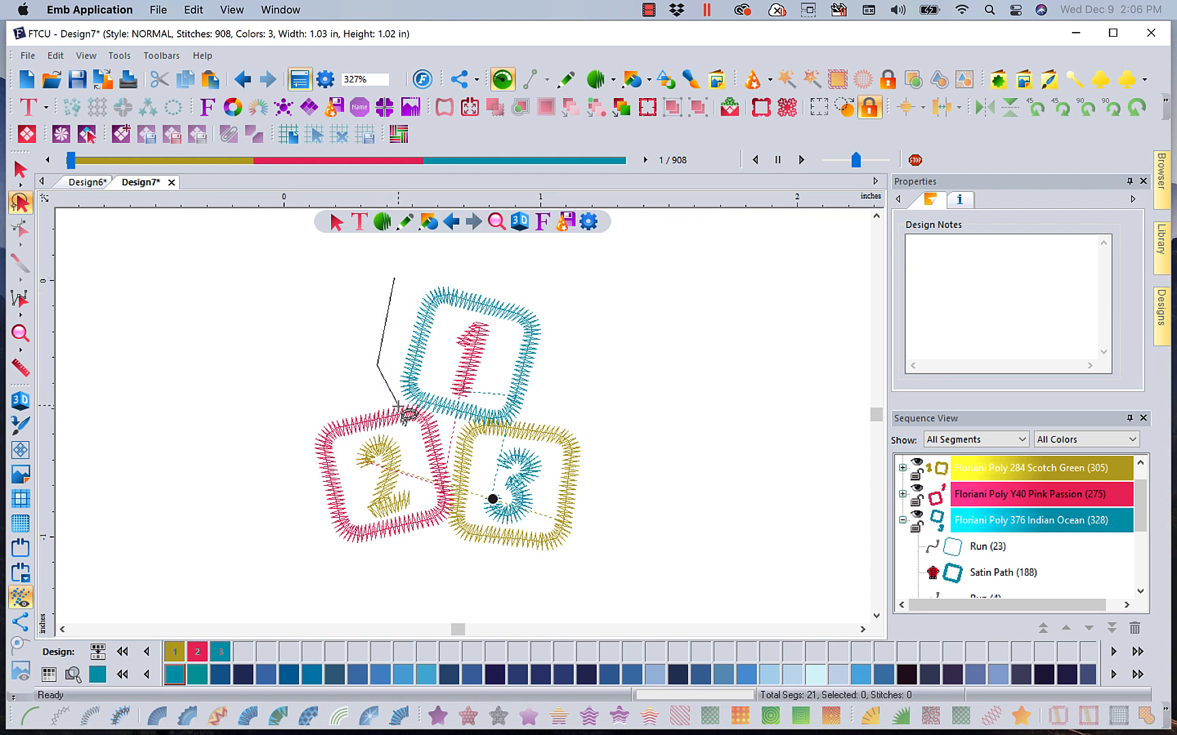
mouse_move(454, 427)
mouse_down()
mouse_move(527, 433)
mouse_move(588, 356)
mouse_move(569, 302)
mouse_move(509, 268)
mouse_move(407, 272)
mouse_up()
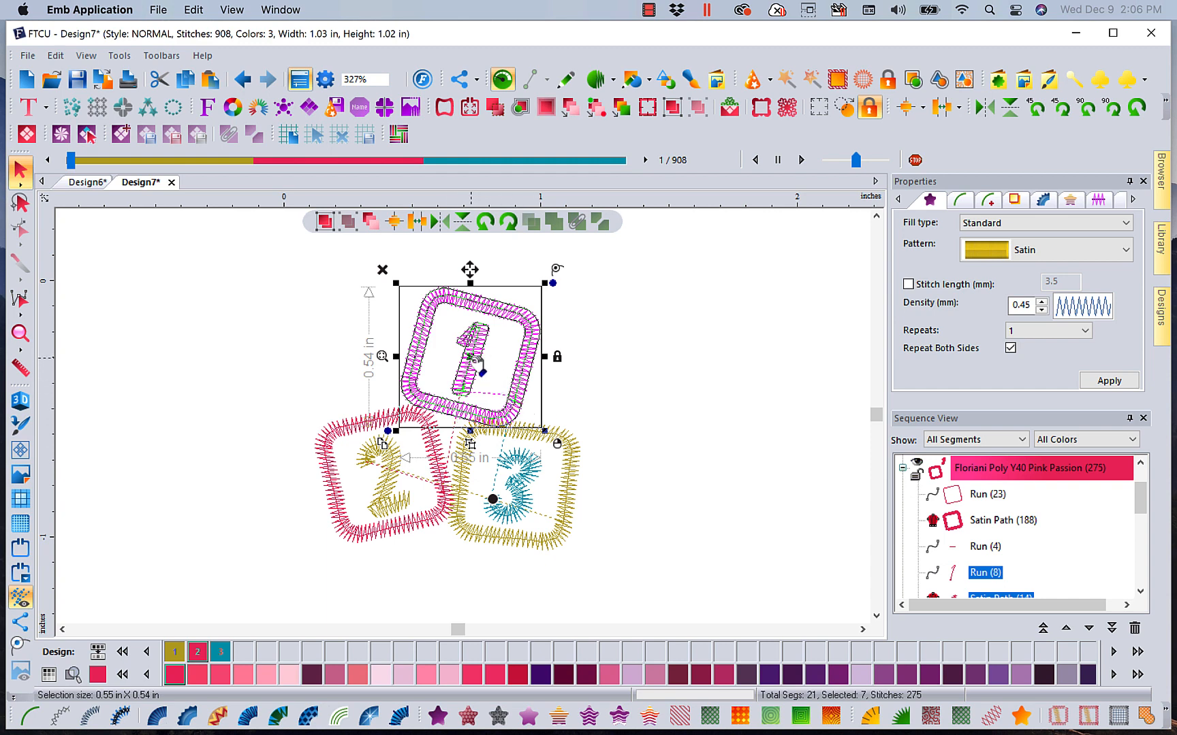
drag(475, 362, 713, 329)
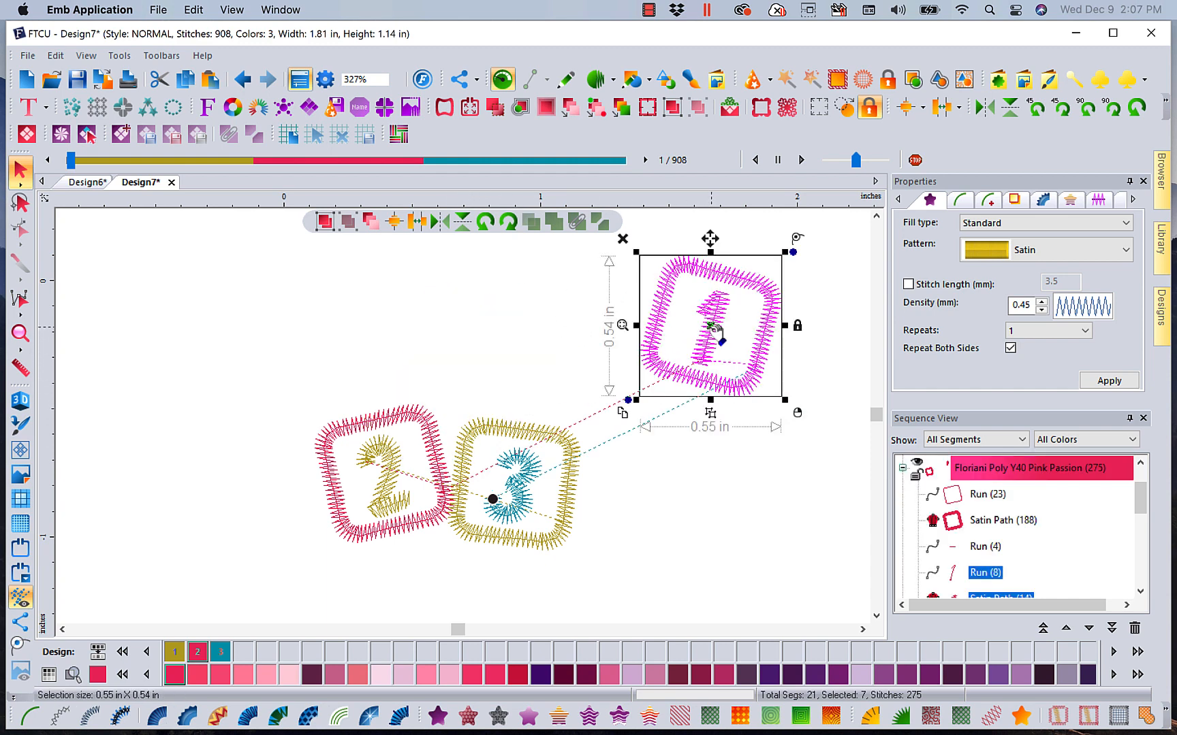
right_click(712, 328)
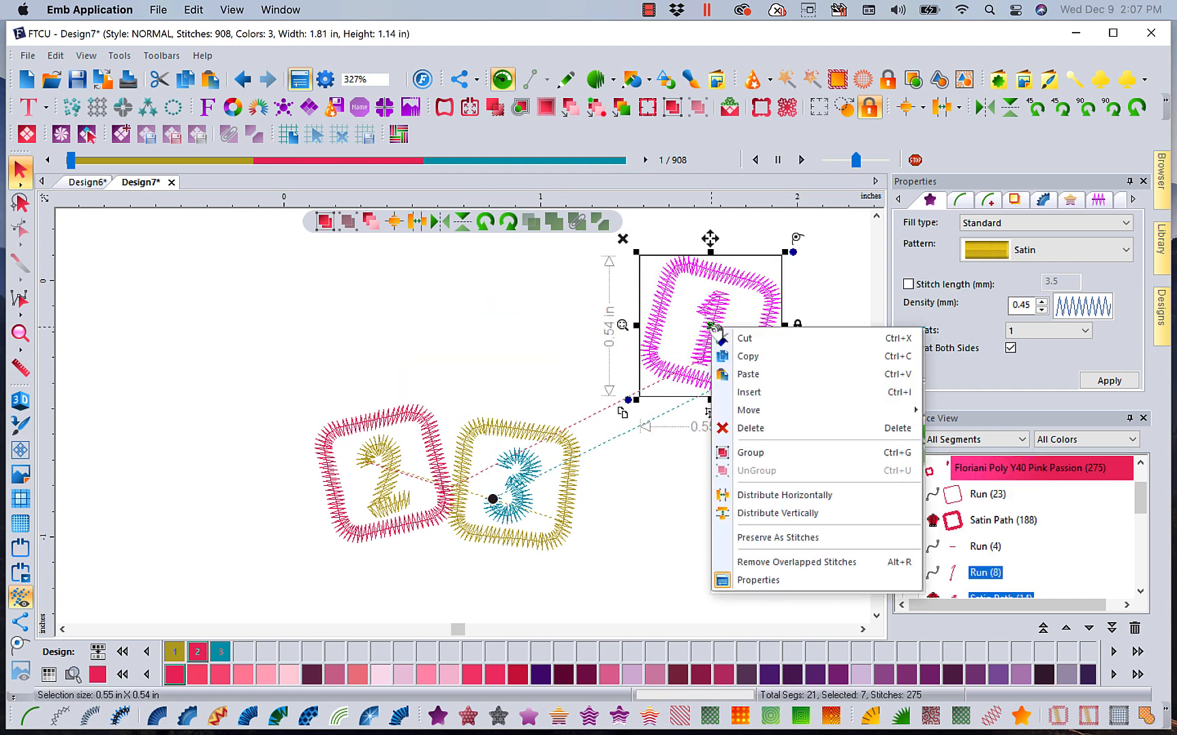
click(752, 463)
click(374, 333)
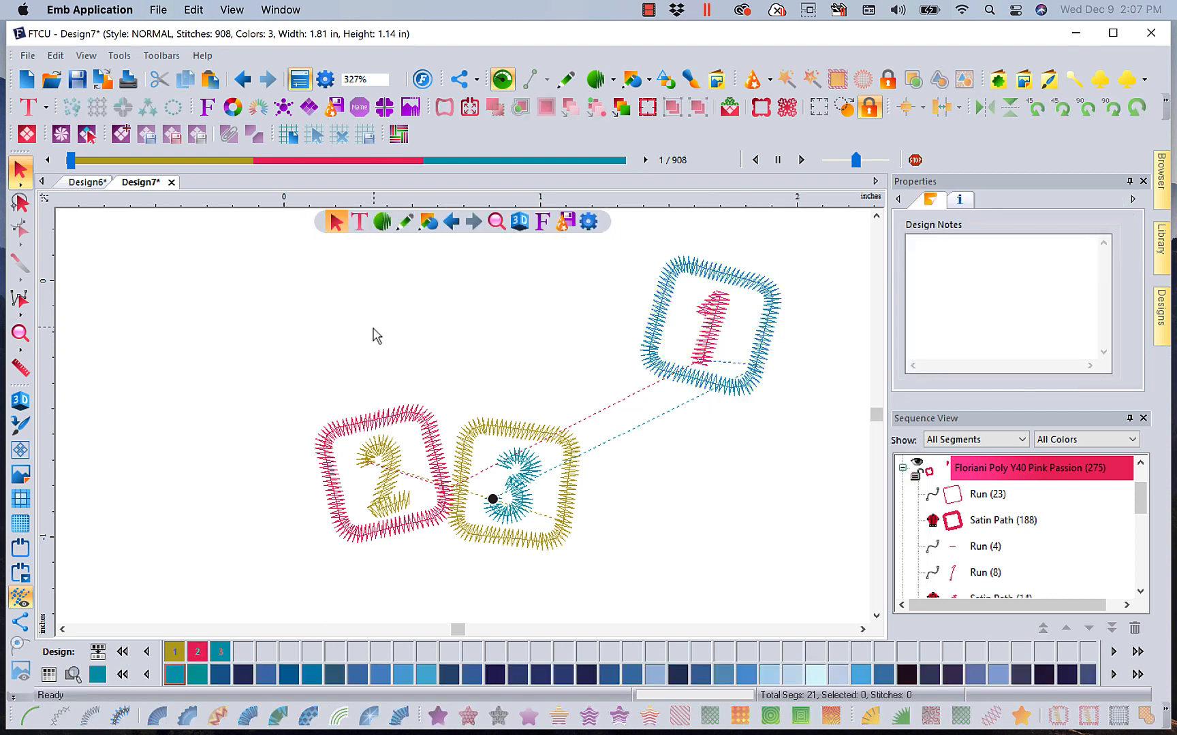
Lasso-select the '2' block, move it to the upper left, and group its parts
click(20, 203)
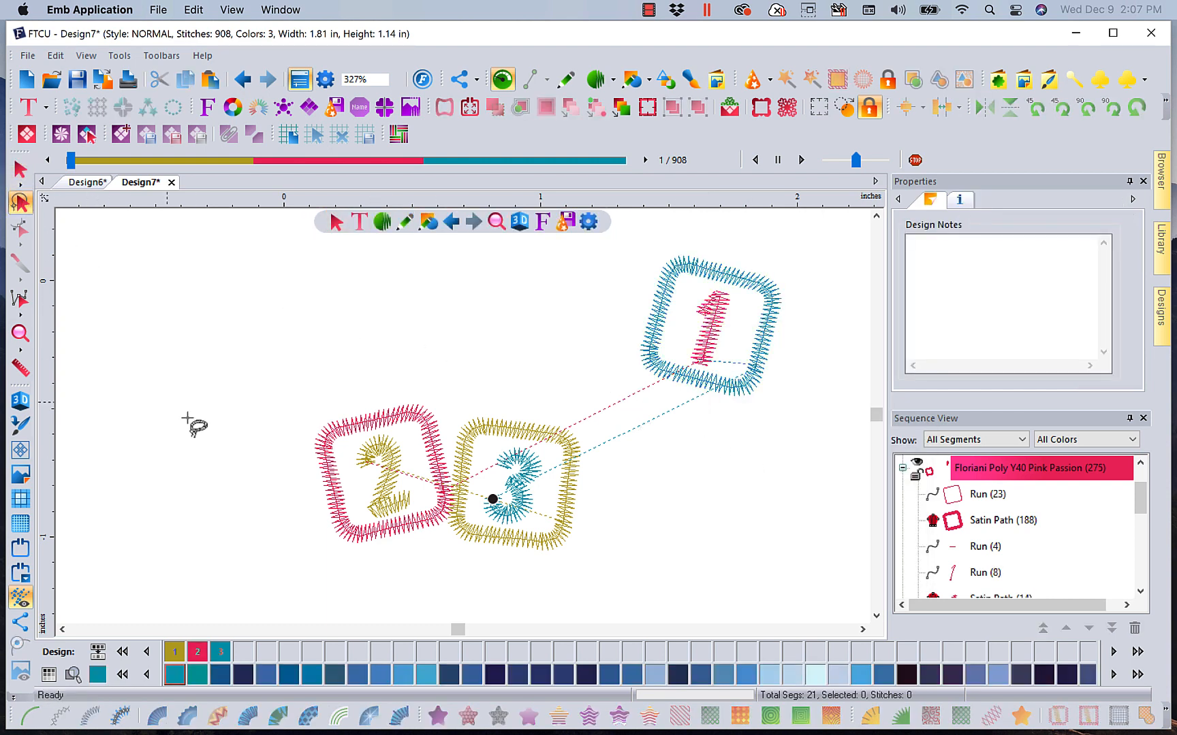
click(342, 380)
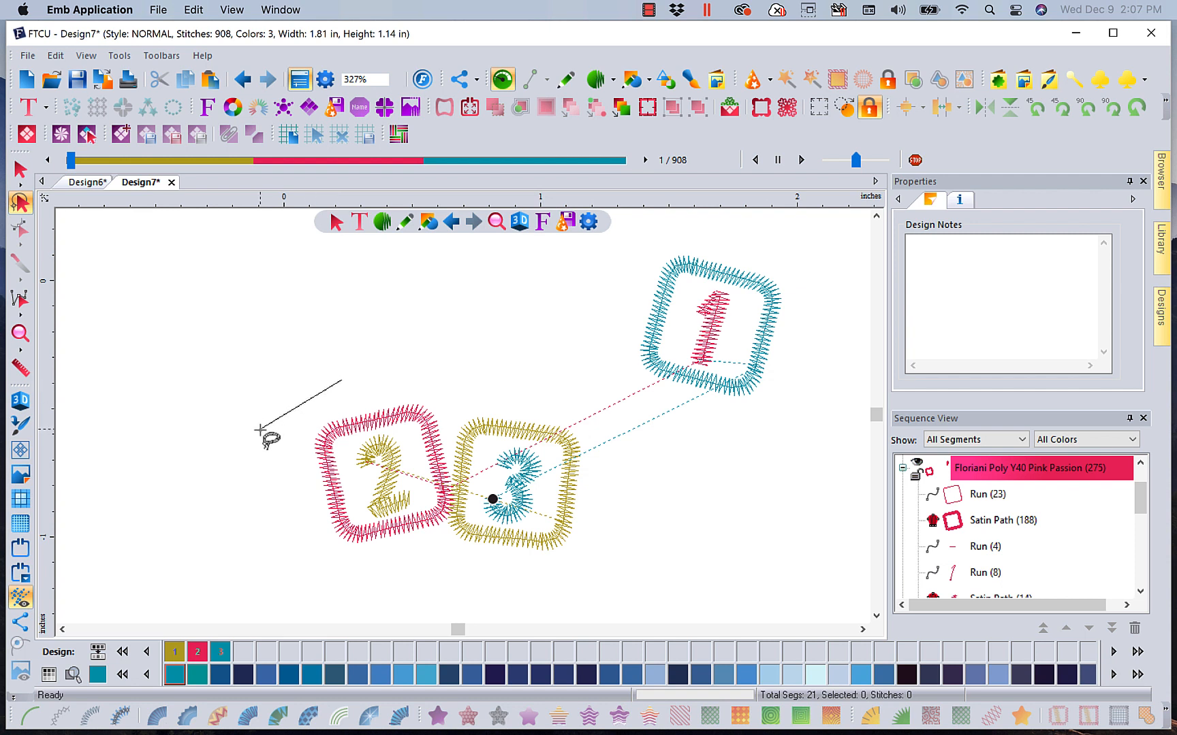
click(260, 429)
click(290, 534)
click(339, 596)
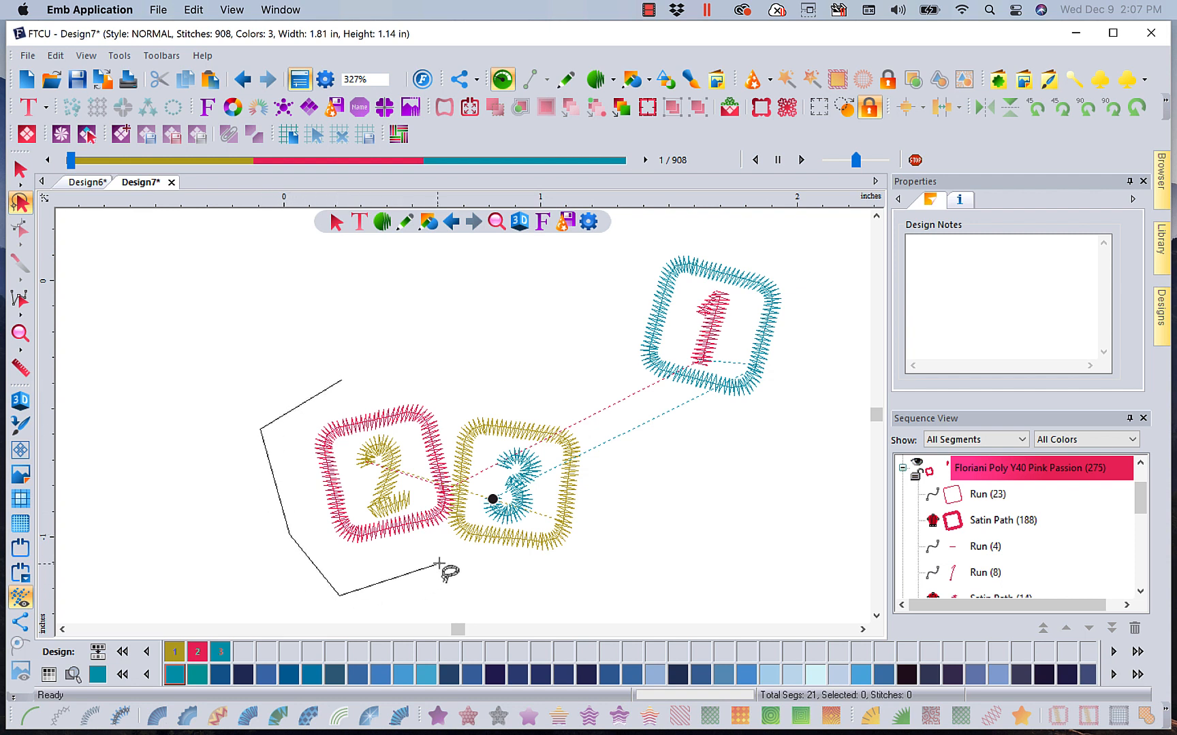
click(457, 550)
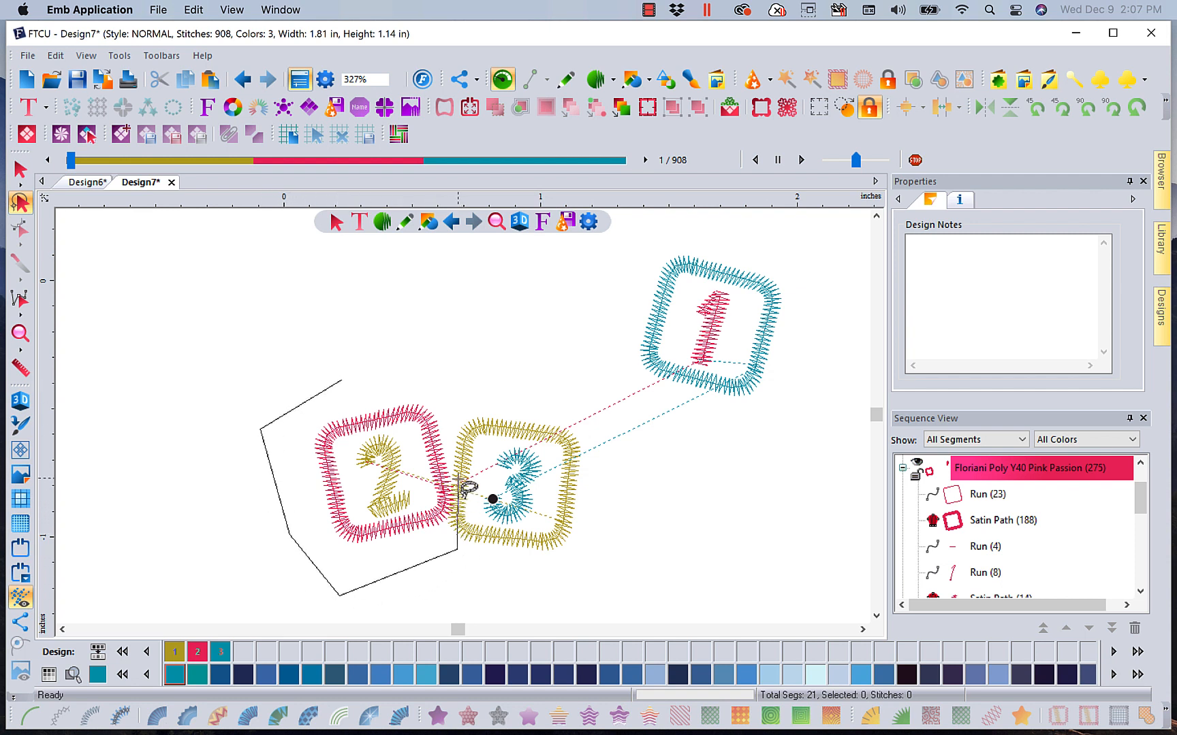
click(439, 375)
click(351, 372)
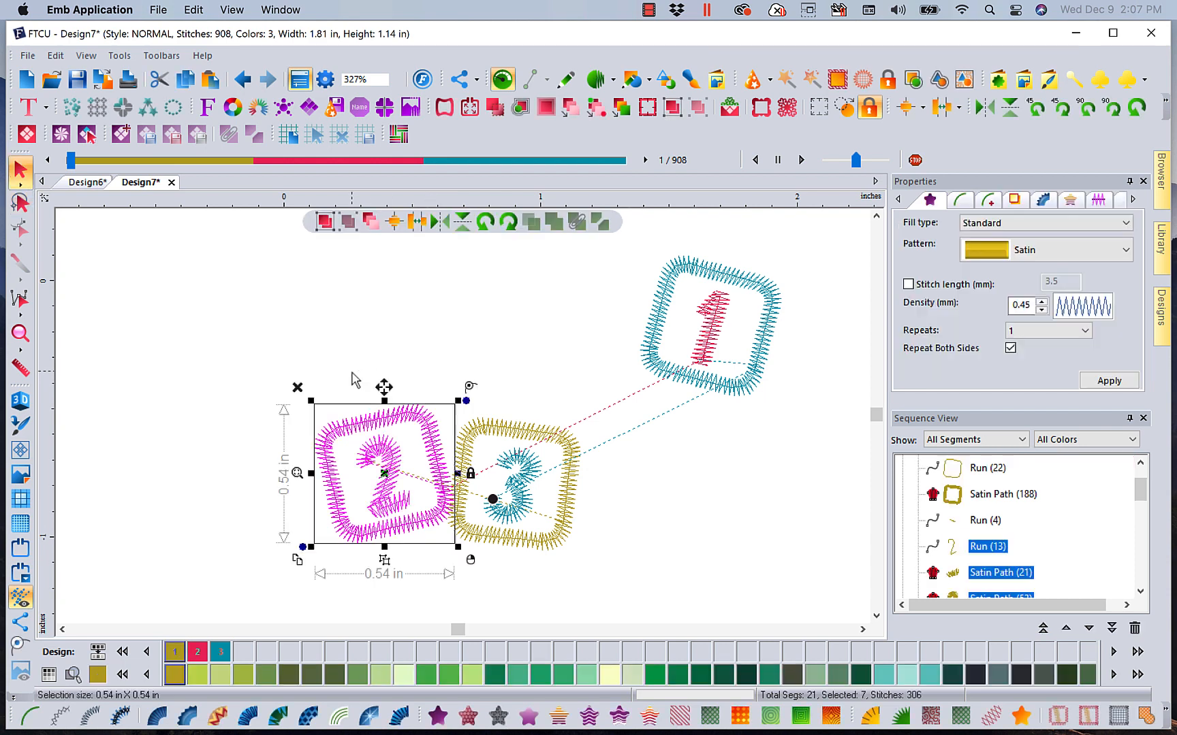
drag(385, 473, 318, 335)
right_click(319, 335)
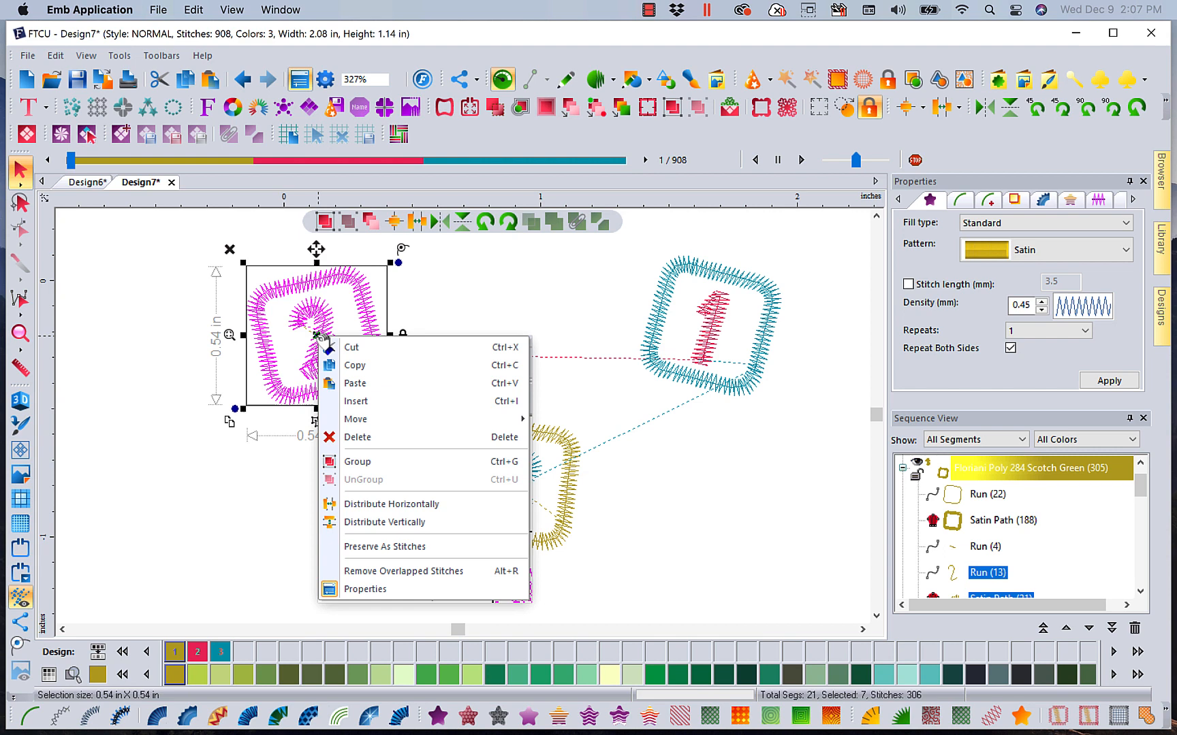
click(375, 463)
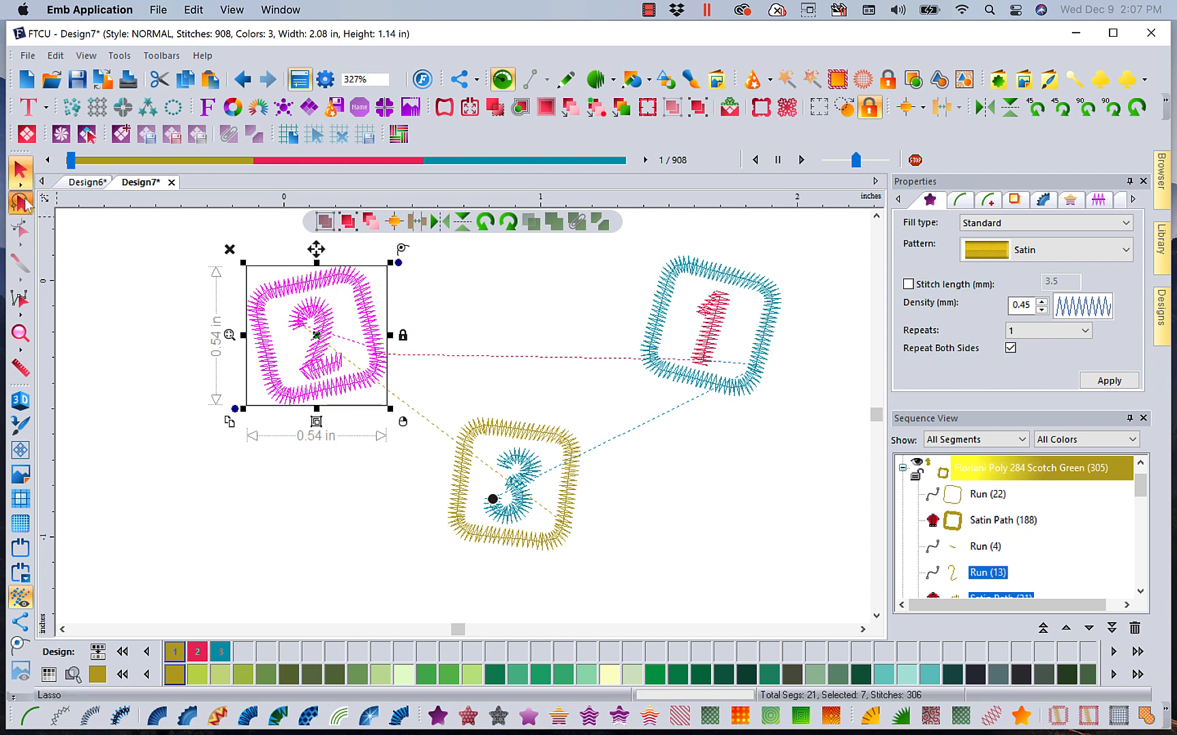
Lasso-select the '3' block and group its parts
click(21, 202)
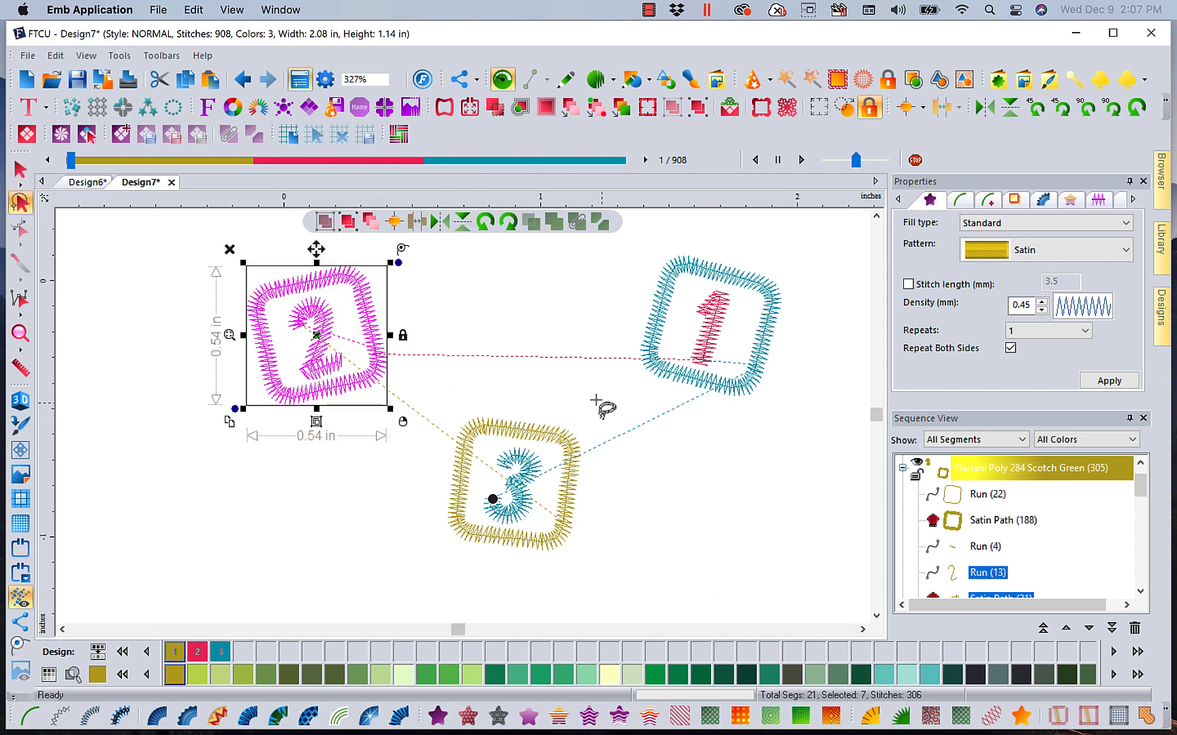
mouse_move(463, 388)
mouse_down()
mouse_move(418, 488)
mouse_move(411, 550)
mouse_move(424, 577)
mouse_move(617, 581)
mouse_move(632, 451)
mouse_move(545, 381)
mouse_move(472, 391)
mouse_up()
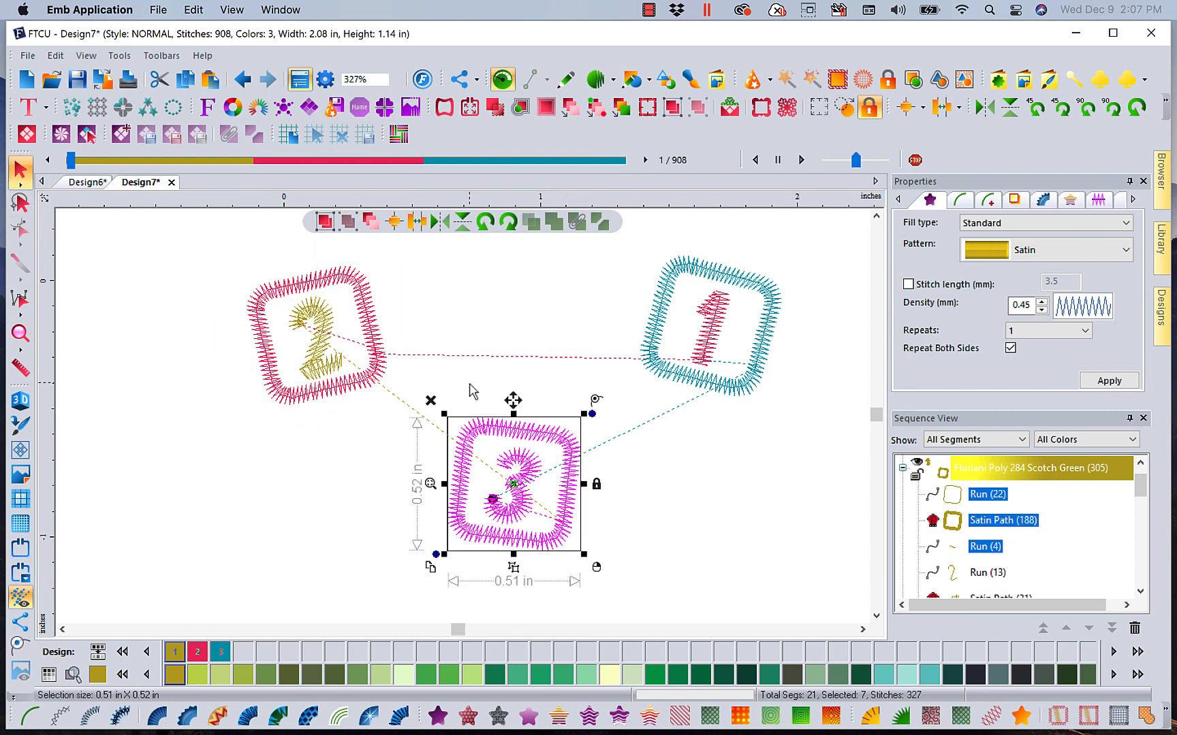
right_click(477, 527)
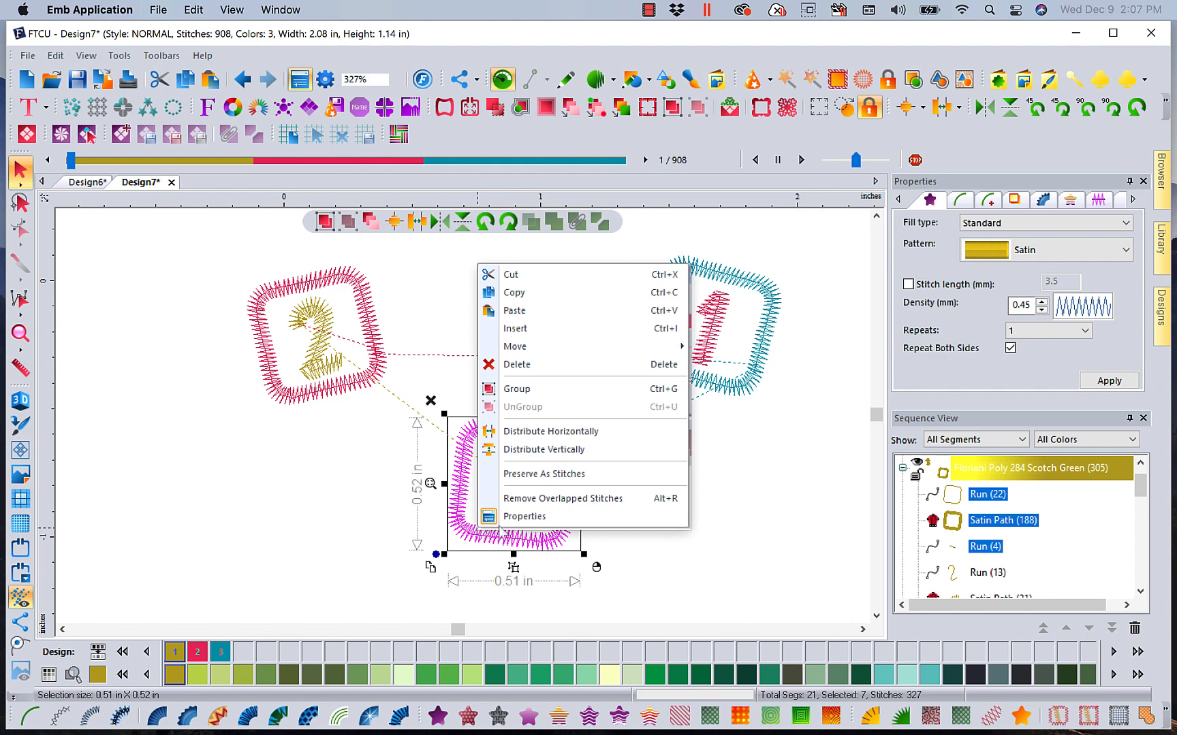
click(519, 389)
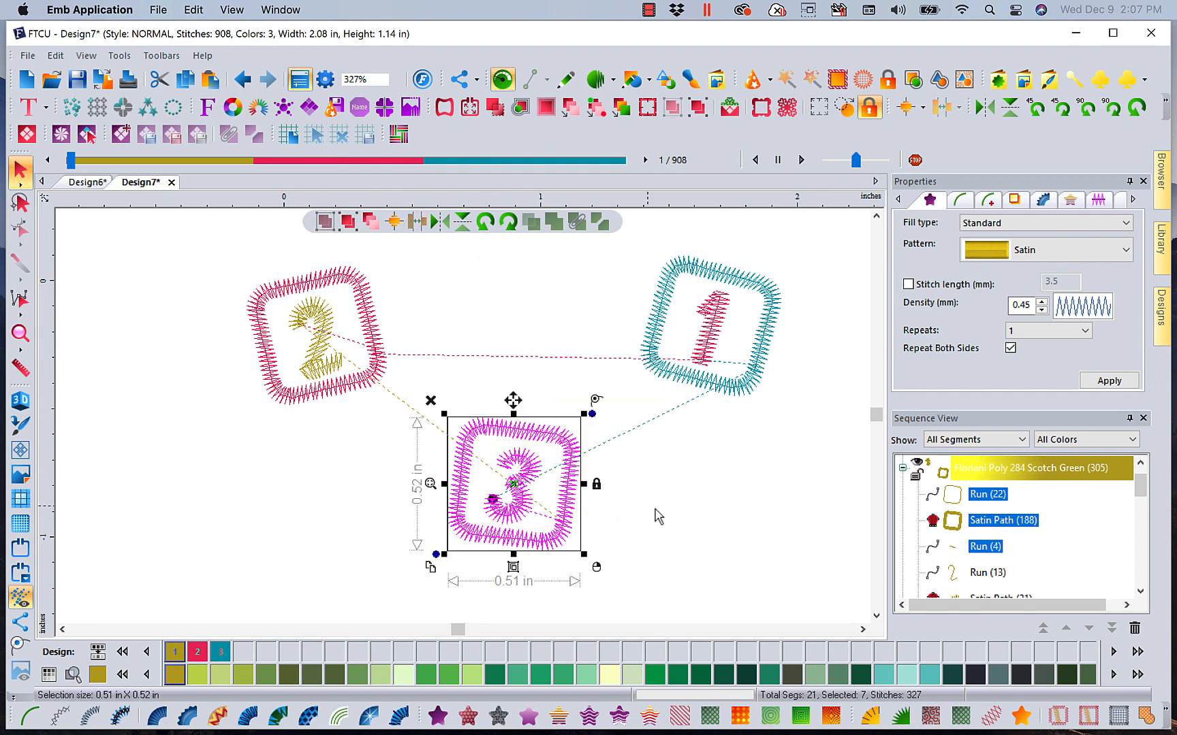
click(693, 523)
Select each block in turn to check how it is grouped
click(747, 399)
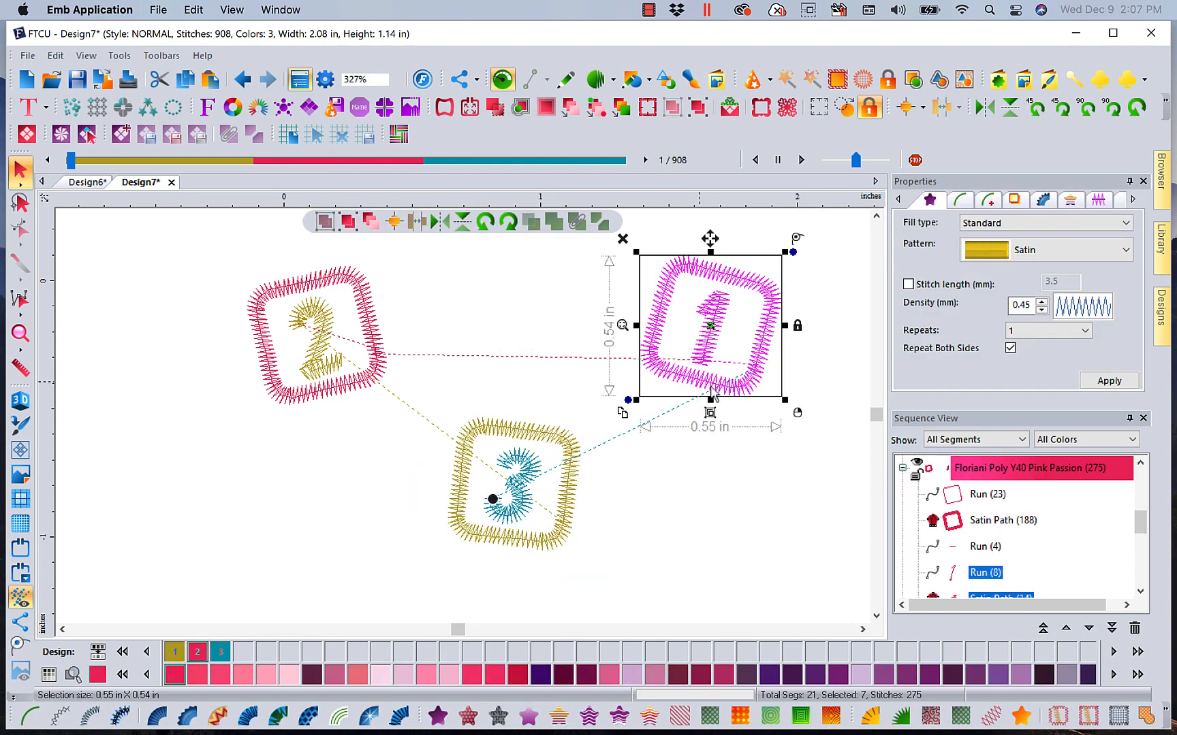
click(374, 334)
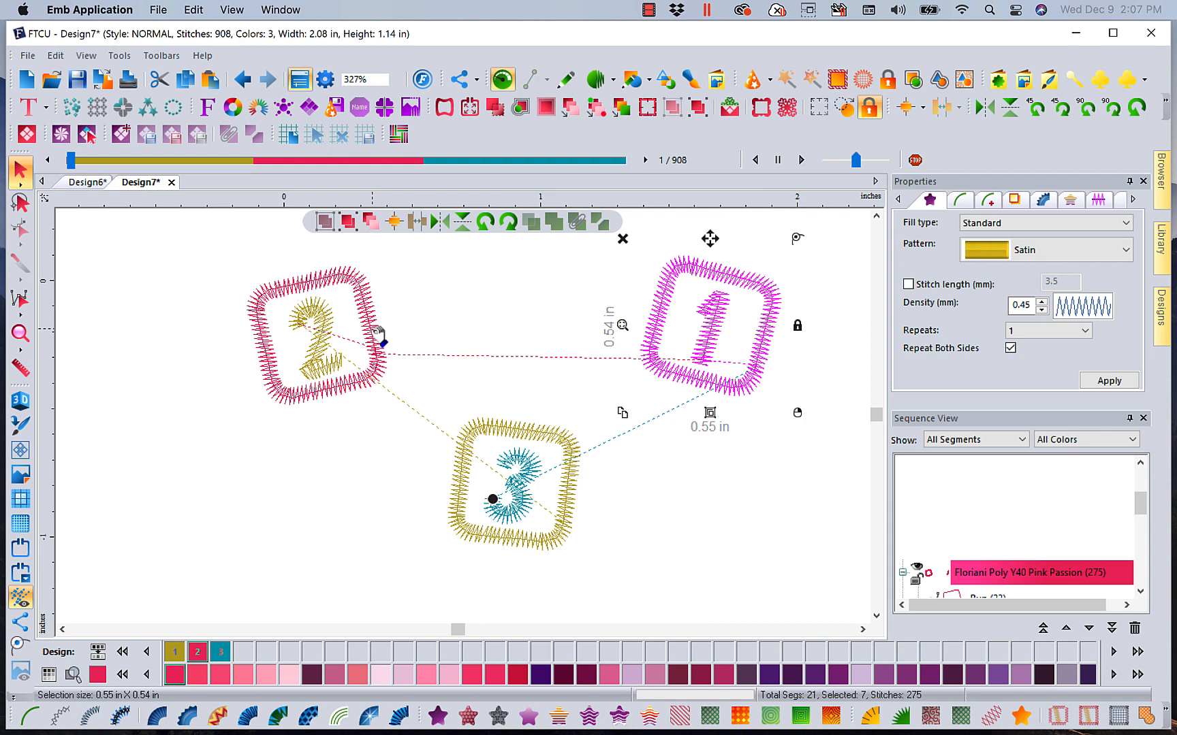
click(492, 543)
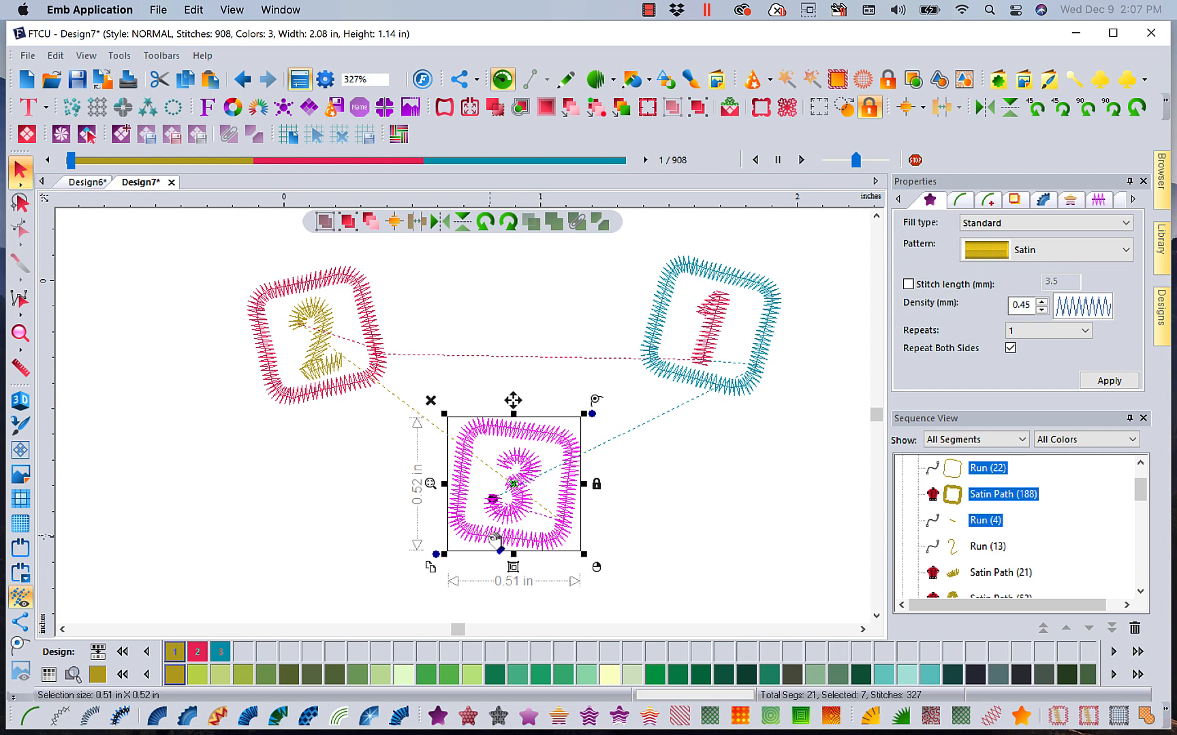
click(743, 391)
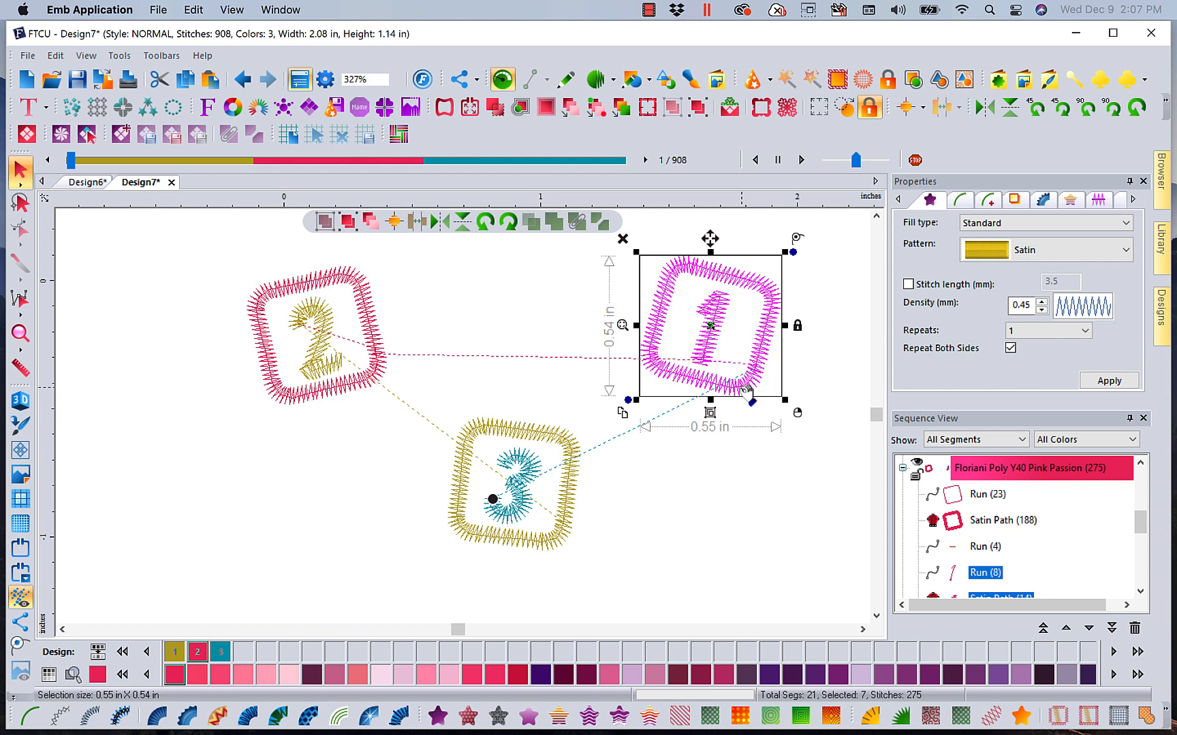
Ungroup the '1' block
right_click(724, 359)
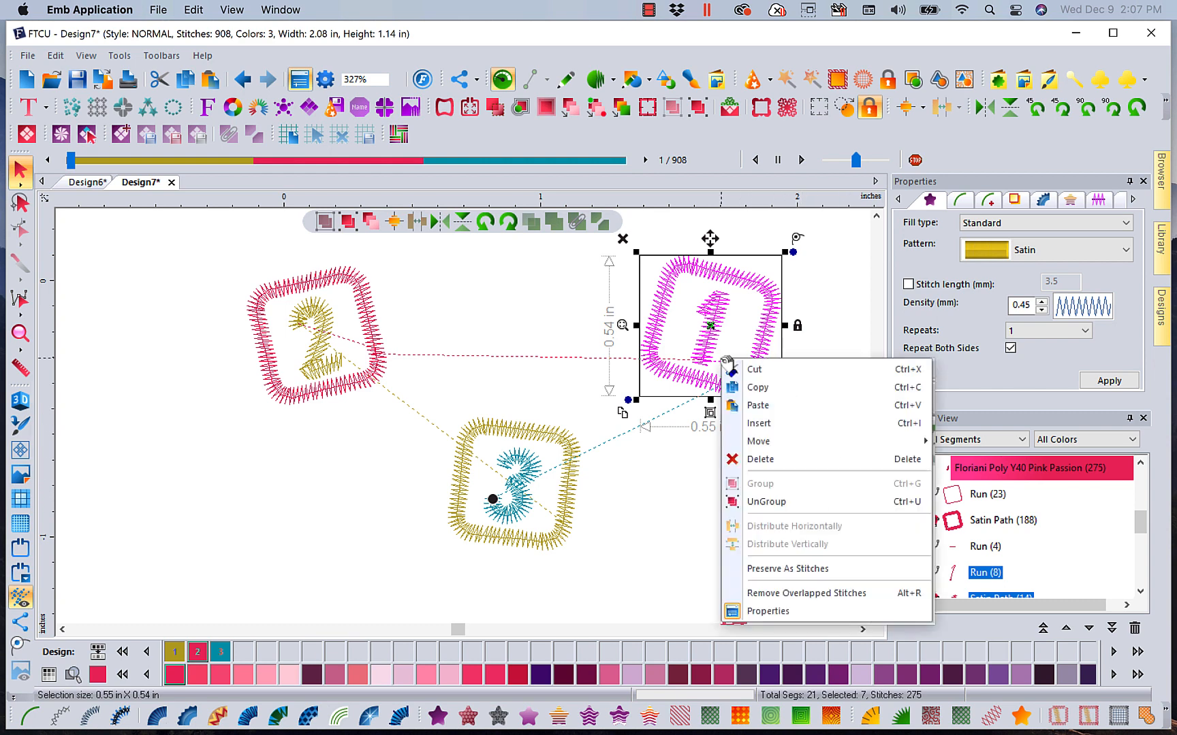
click(767, 504)
click(750, 503)
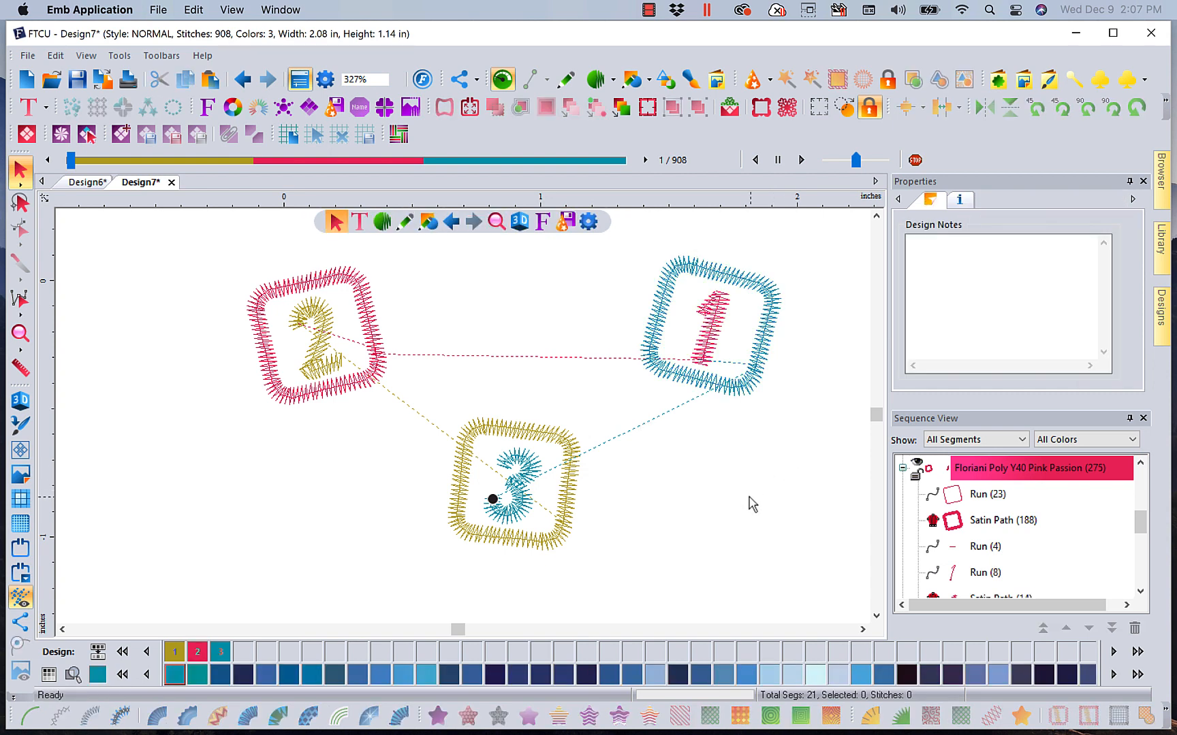
Convert the '1' block's outline into a satin appliqué and set its appliqué width to 2 mm
click(754, 394)
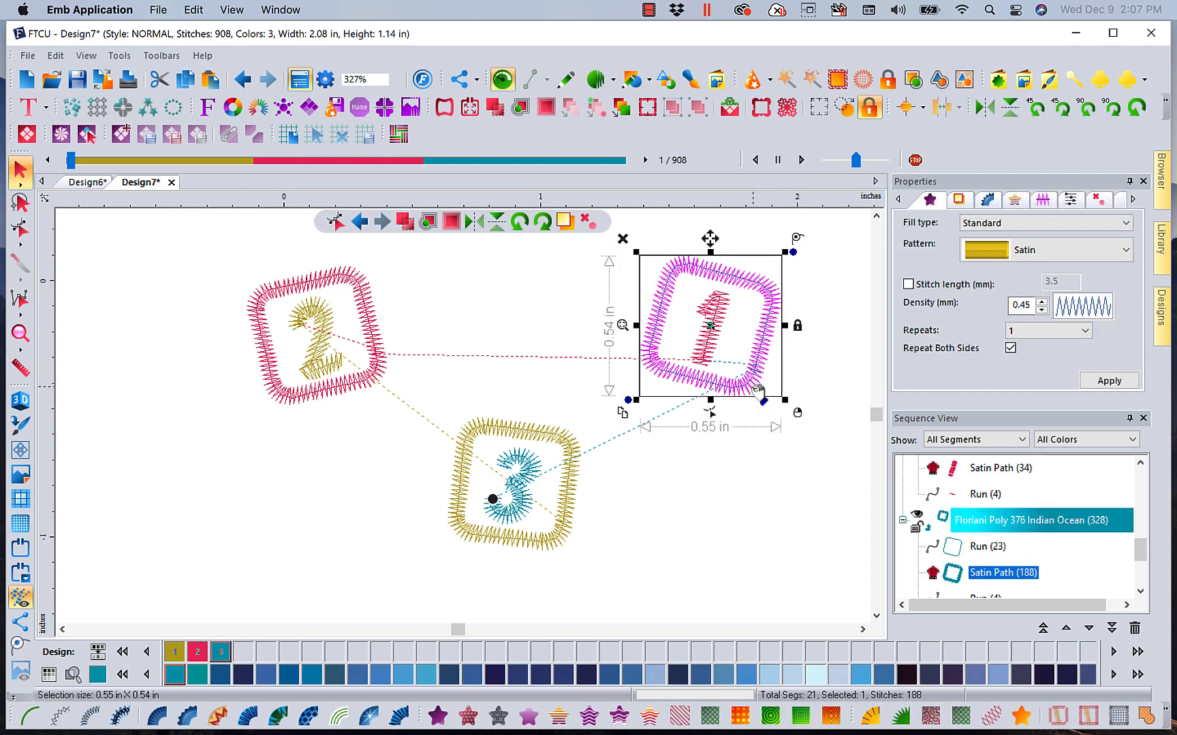
click(898, 716)
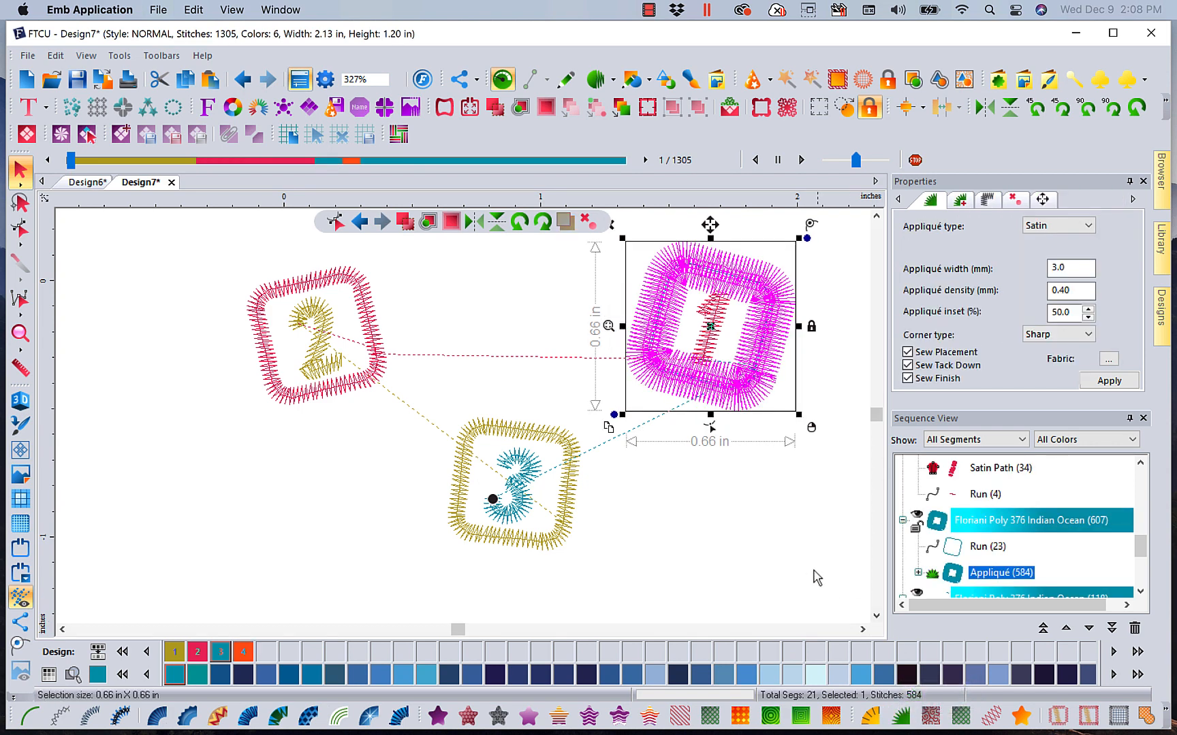
double_click(1066, 267)
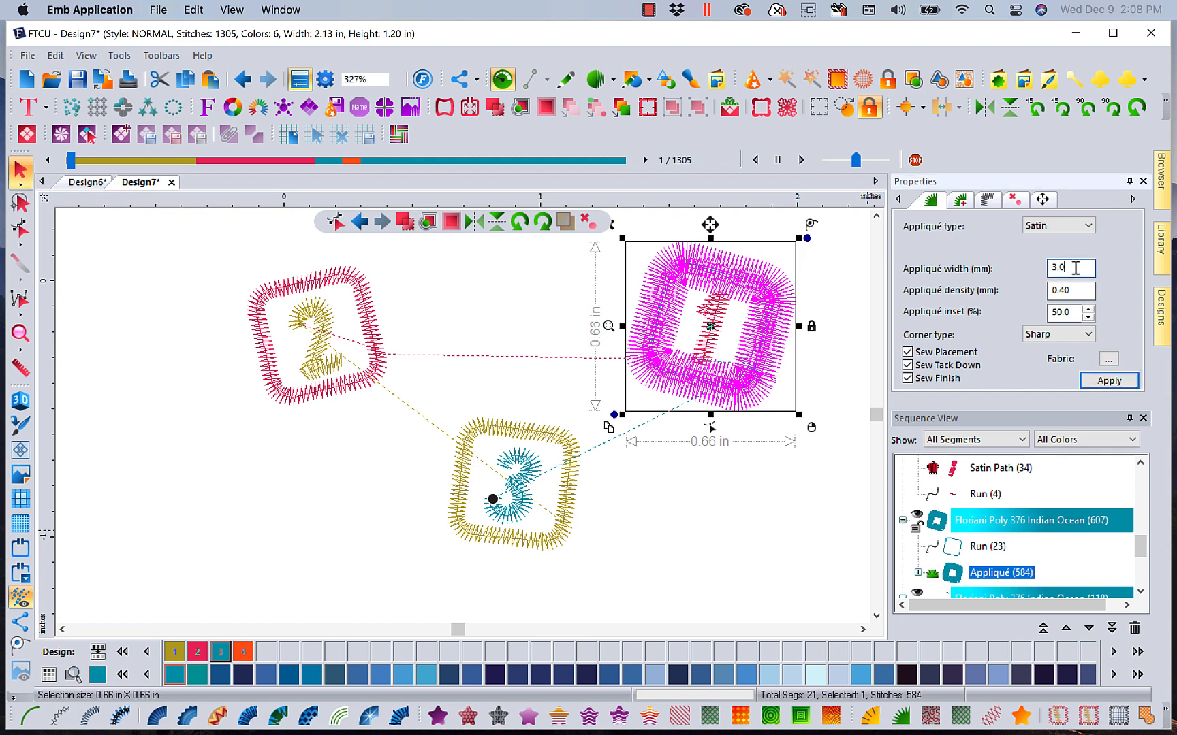
text(2)
click(1108, 381)
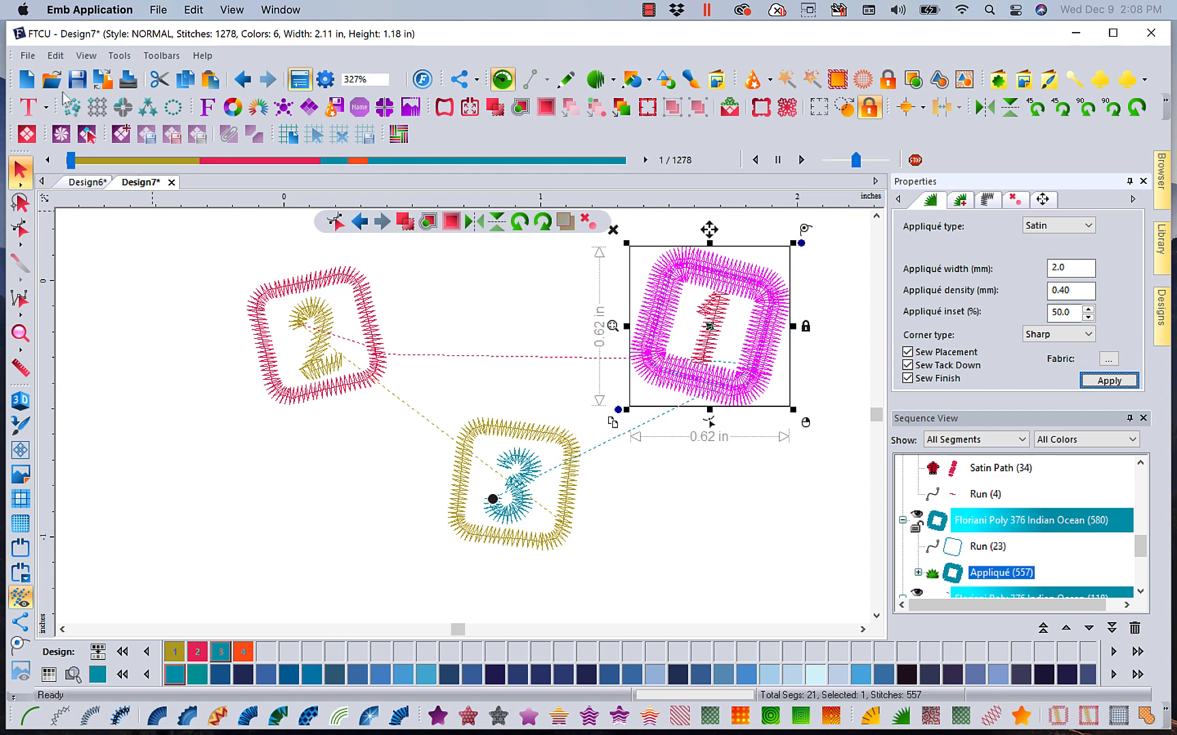
Start a new design and insert the FQ-BD004 border into it
click(27, 79)
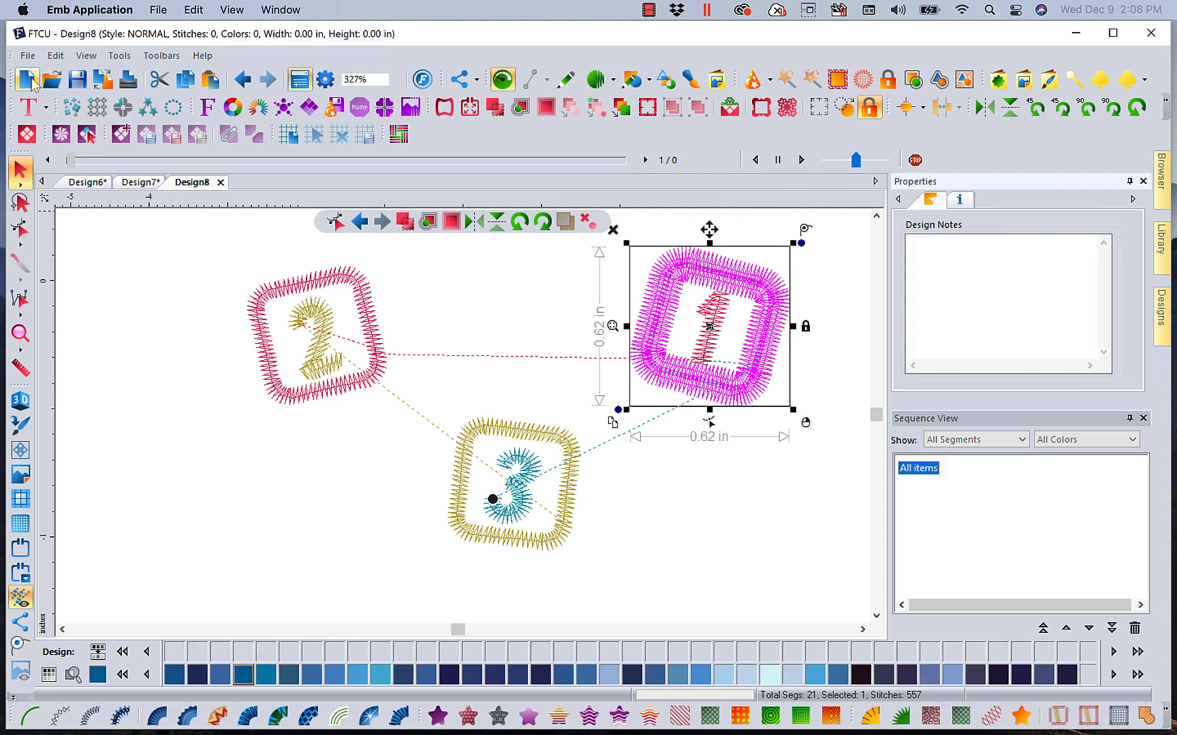
click(763, 116)
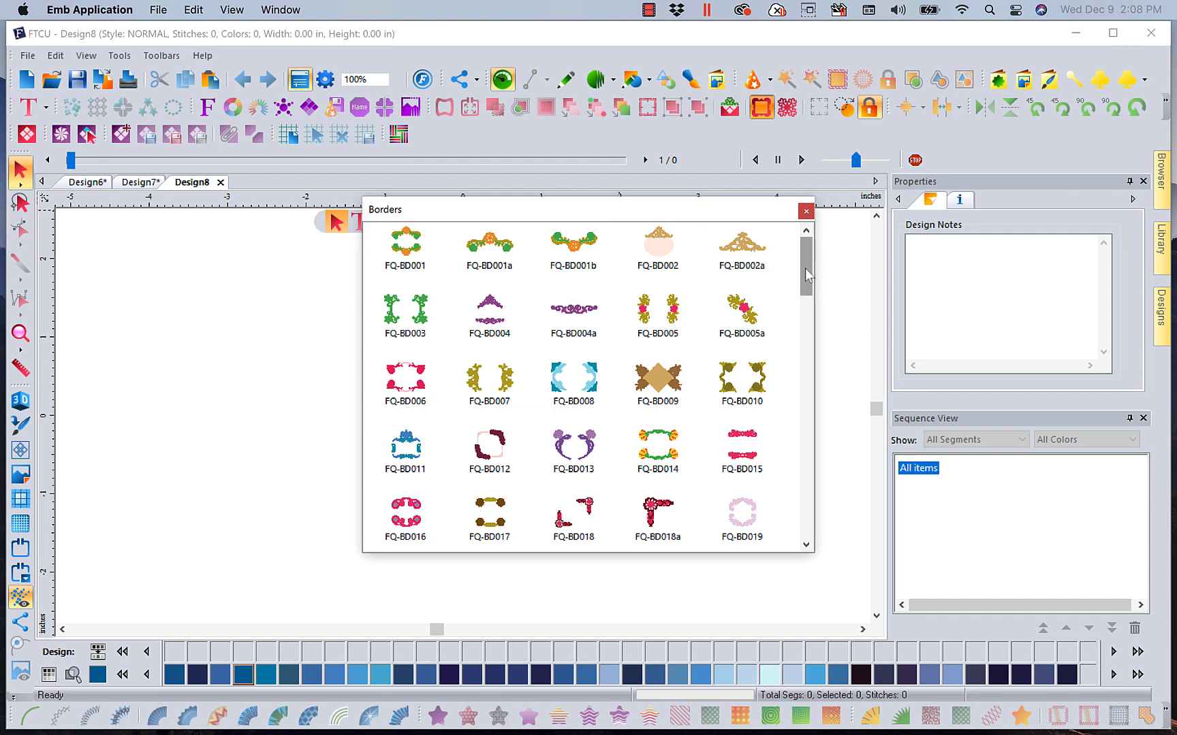
mouse_move(807, 275)
mouse_down()
mouse_move(817, 536)
mouse_move(821, 266)
mouse_up()
mouse_move(806, 285)
mouse_down()
mouse_move(809, 359)
mouse_move(816, 297)
mouse_up()
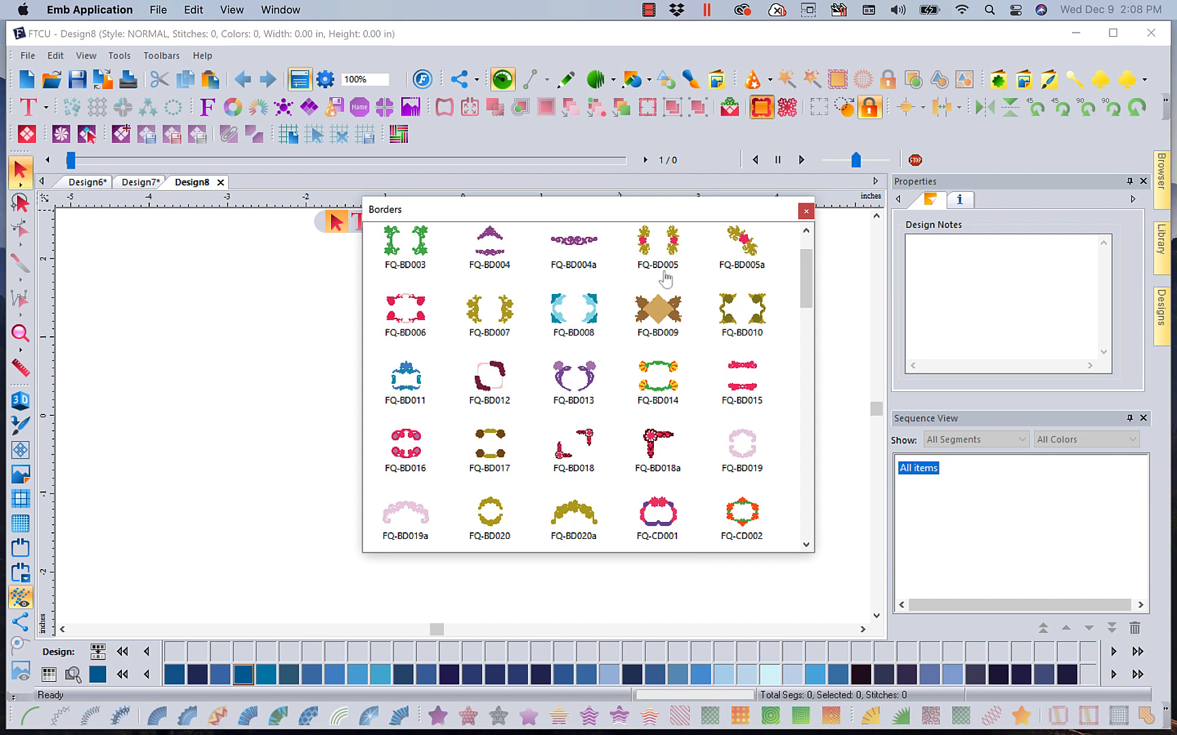
double_click(489, 261)
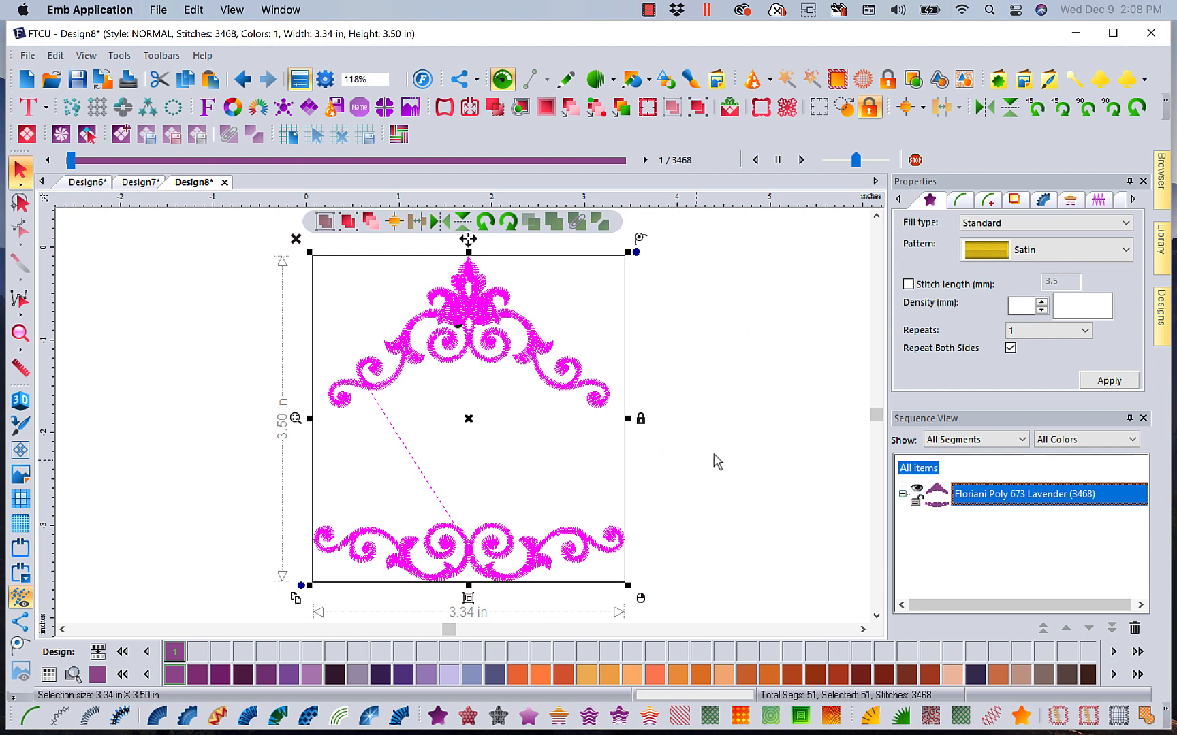
click(752, 418)
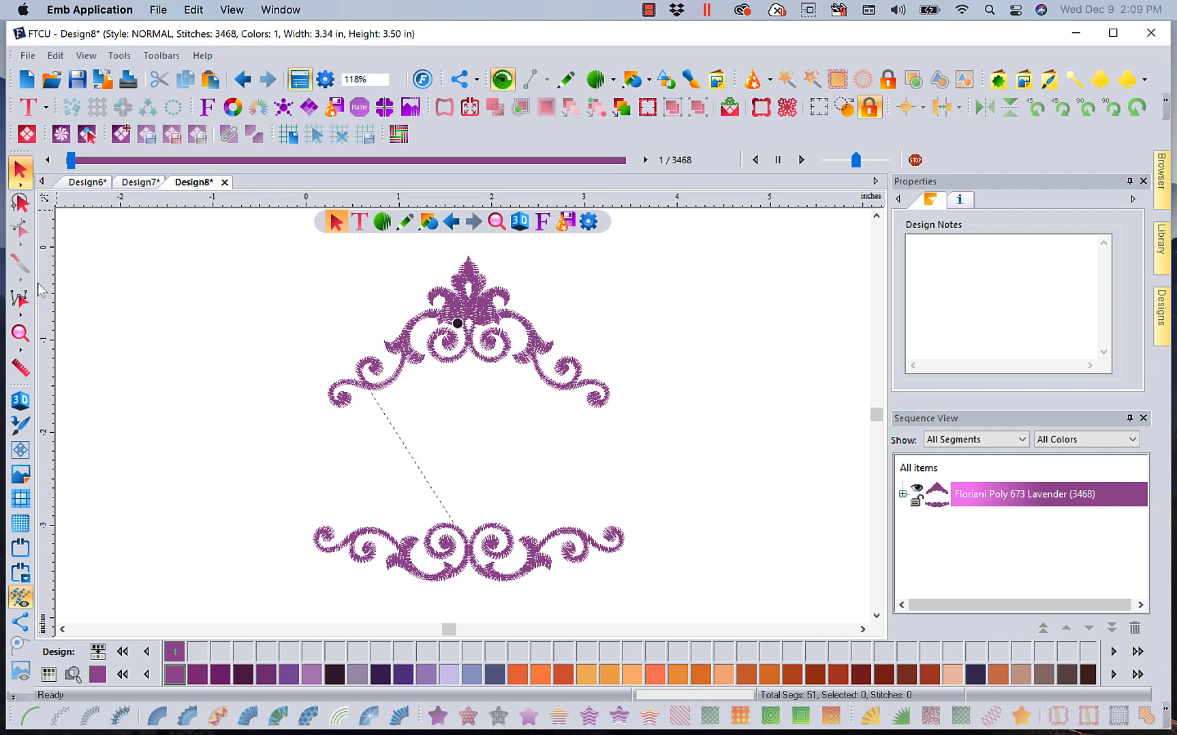
Ungroup the inserted border design
right_click(552, 557)
click(981, 503)
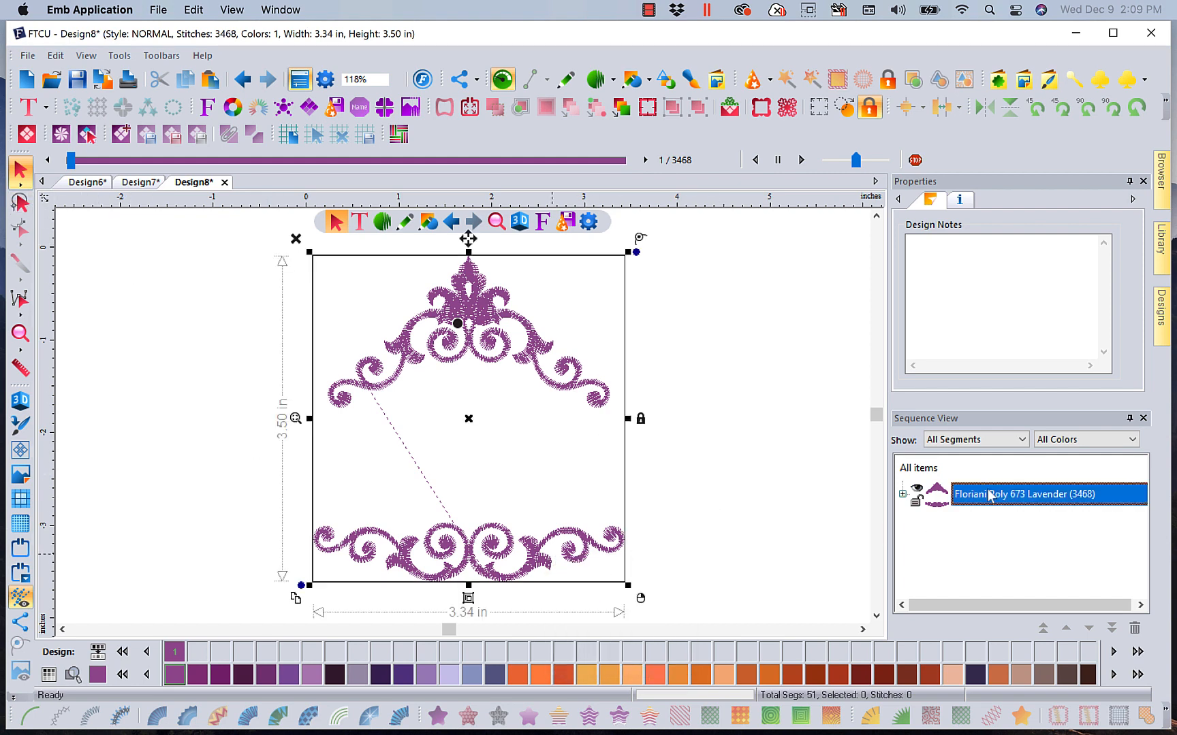
right_click(543, 350)
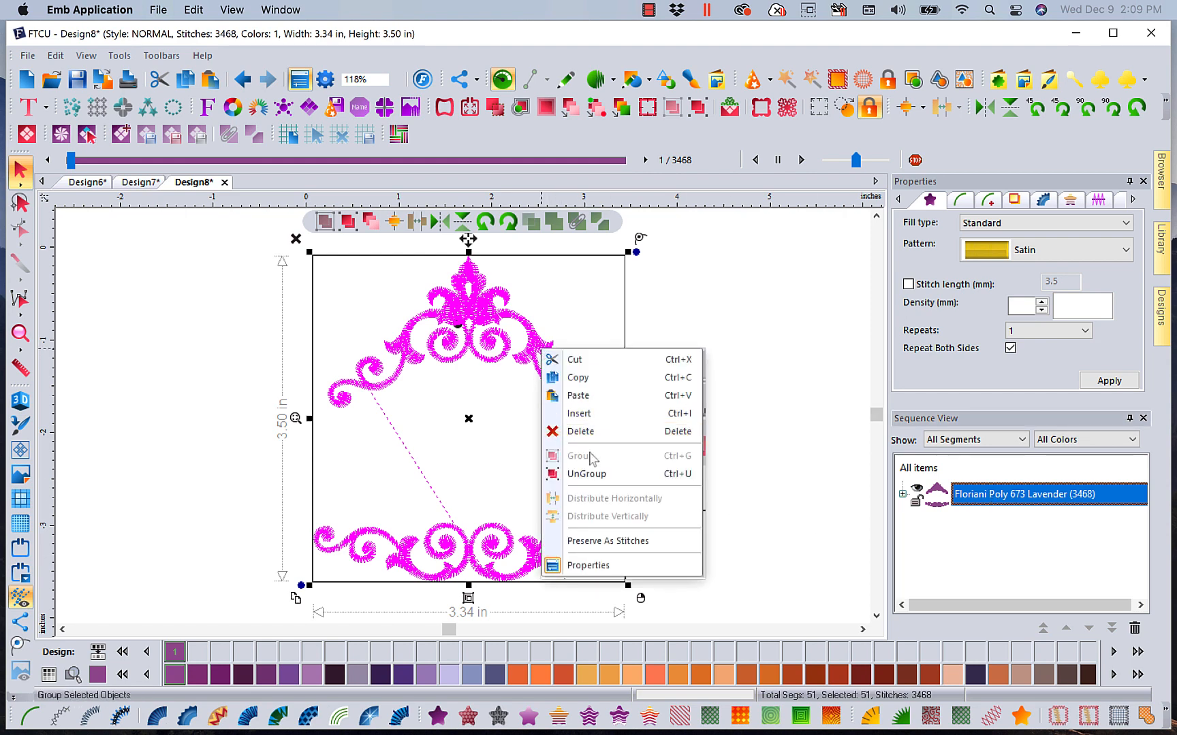
click(582, 473)
click(706, 384)
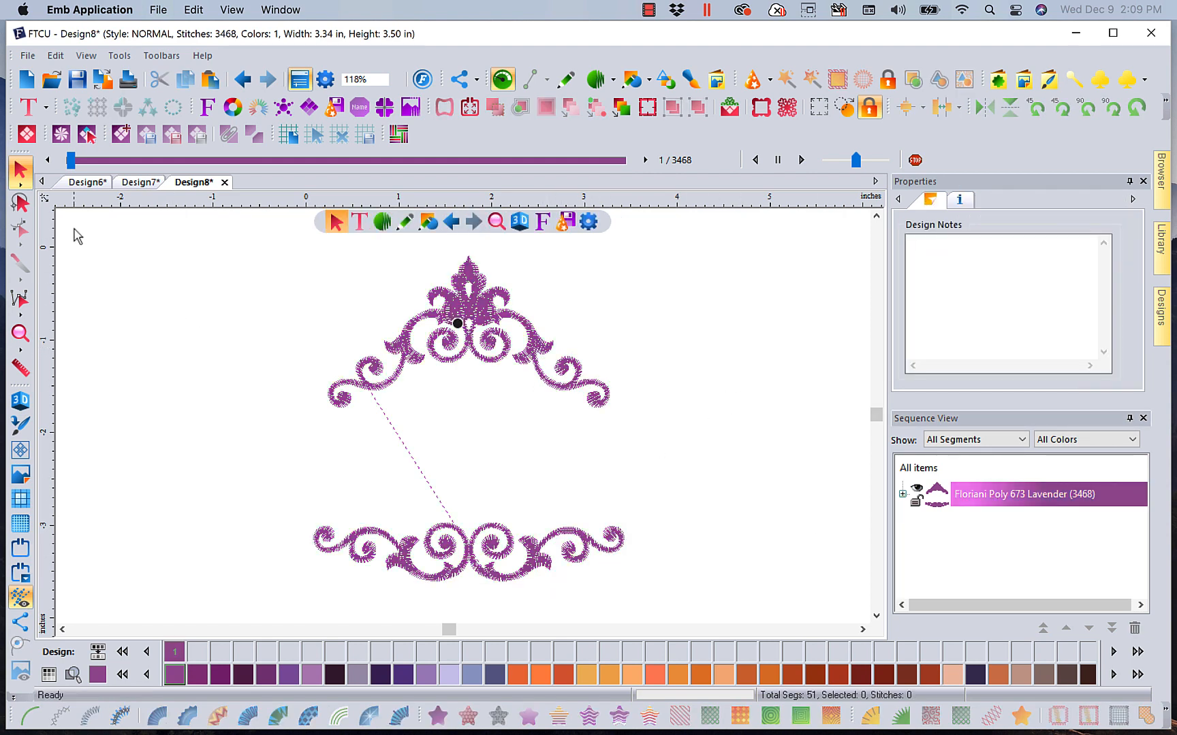
Lasso-select the lower swirl section of the border and delete it
click(20, 203)
mouse_move(232, 489)
mouse_down()
mouse_move(589, 454)
mouse_move(612, 462)
mouse_move(663, 534)
mouse_move(575, 615)
mouse_move(426, 625)
mouse_move(263, 587)
mouse_move(258, 508)
mouse_up()
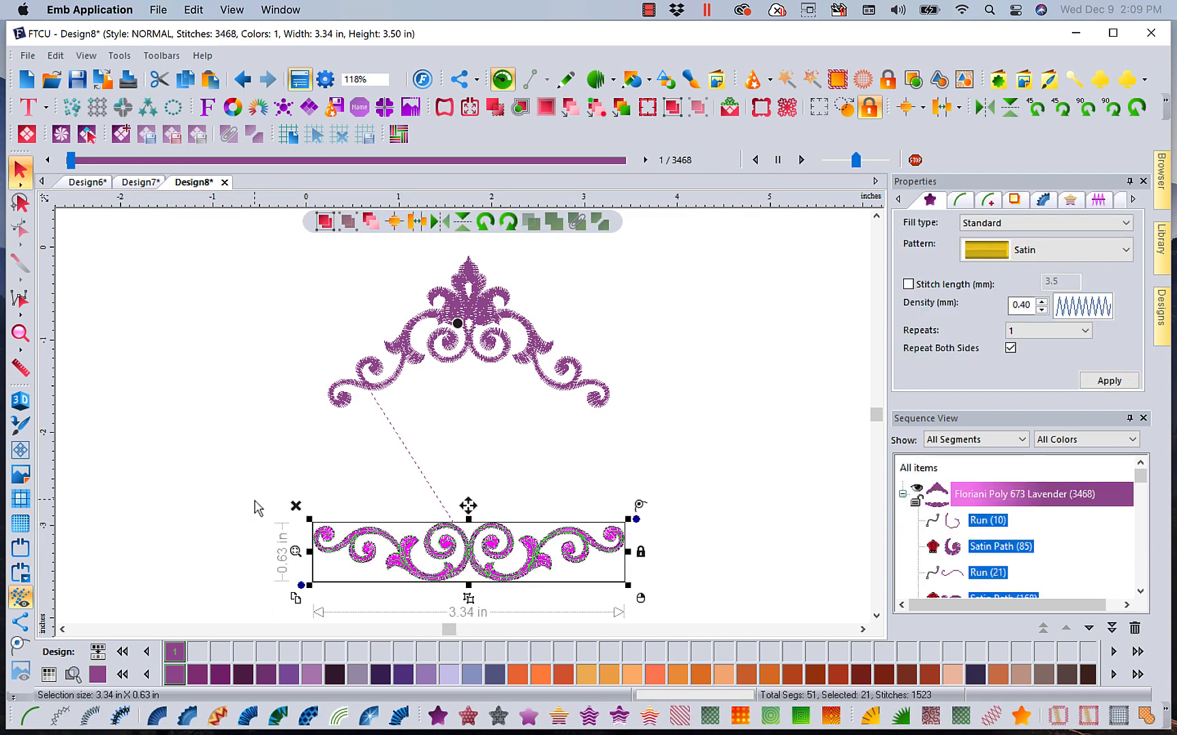
key(Delete)
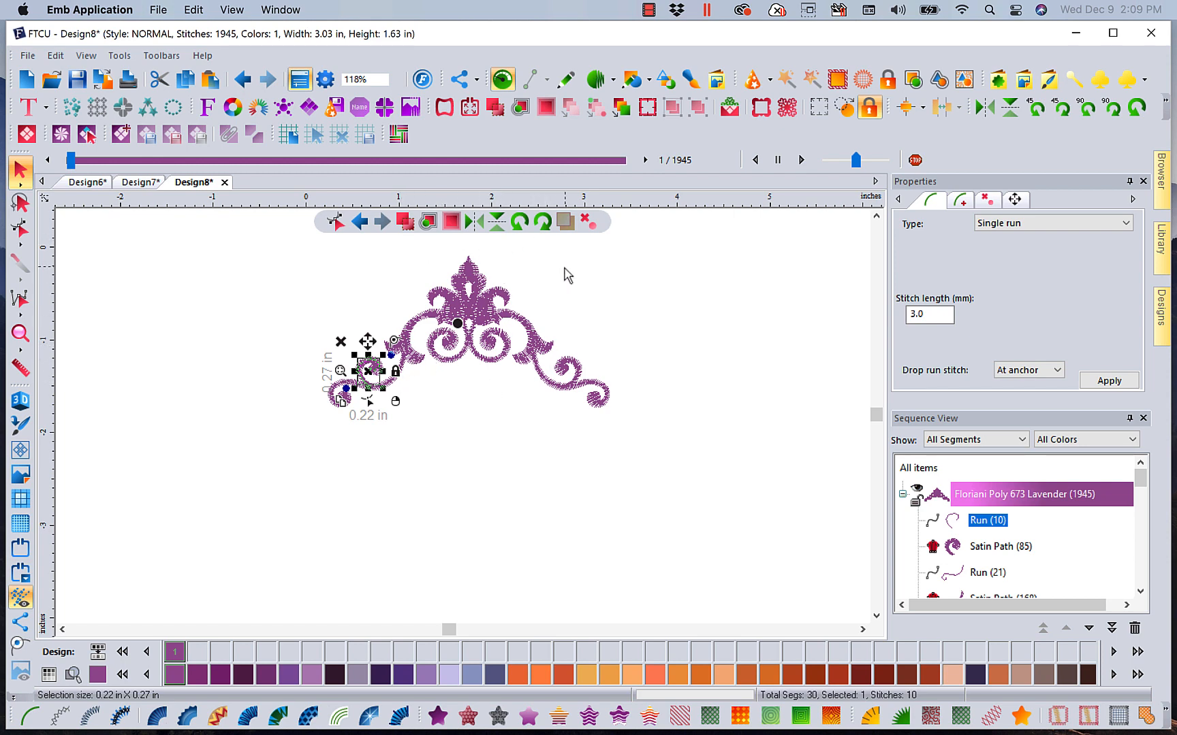
click(641, 349)
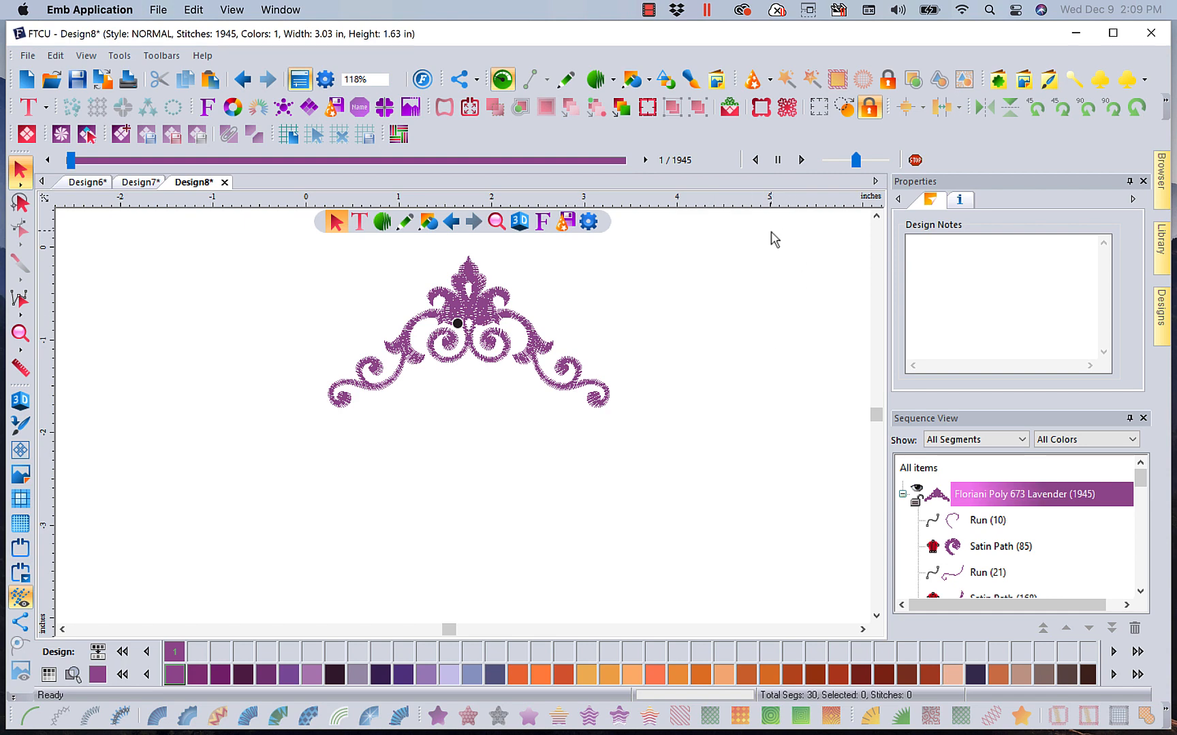
Insert the FQ-BD020a border, move it below the crown, and flip it upside down
click(767, 110)
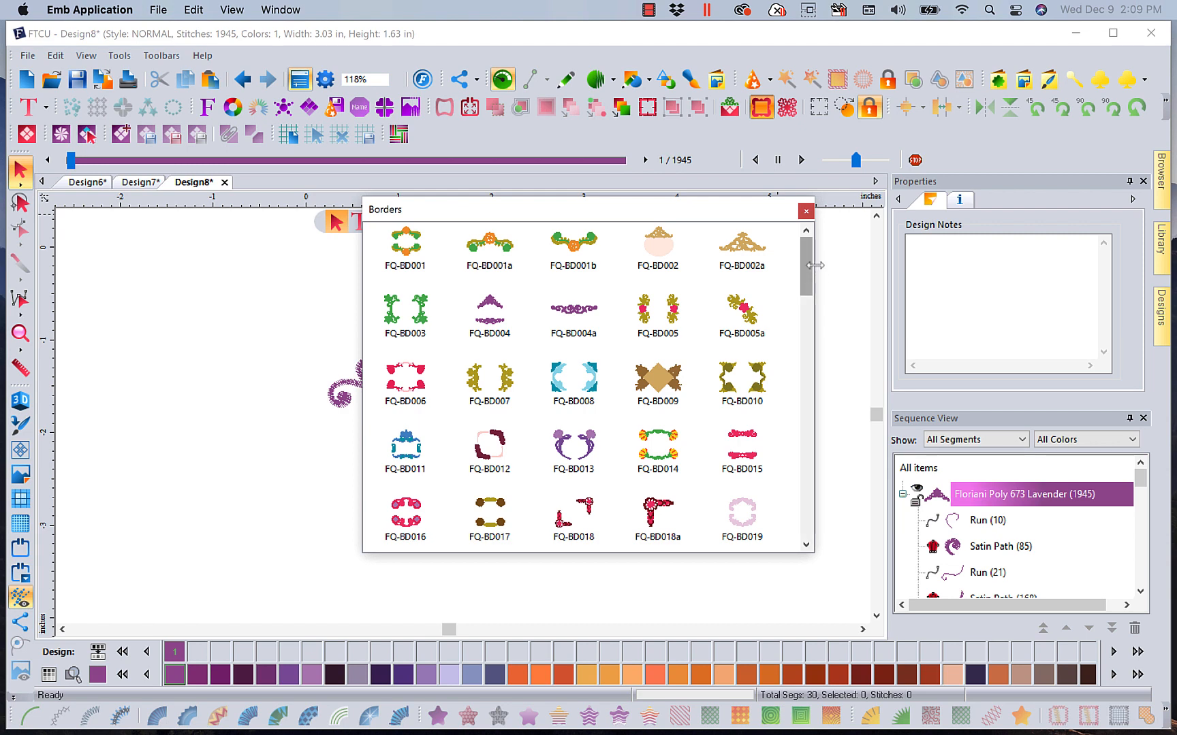
drag(804, 264, 804, 300)
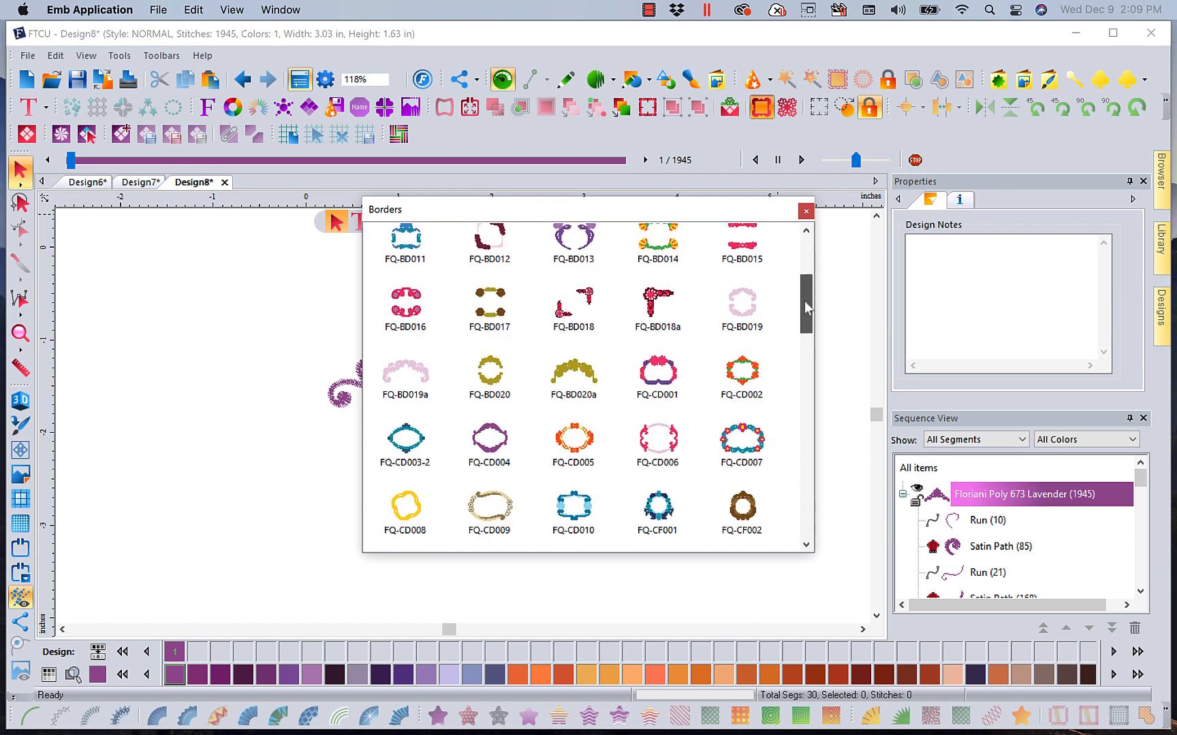
click(573, 374)
double_click(573, 371)
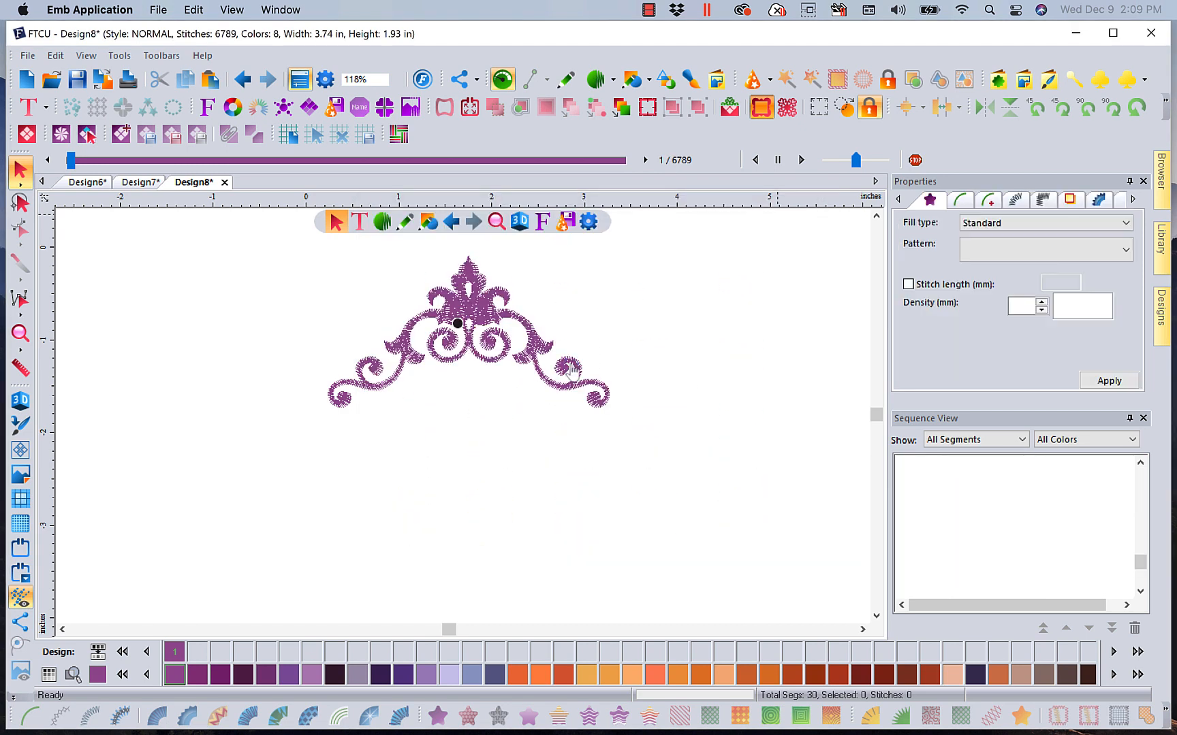
click(575, 371)
drag(480, 294, 495, 465)
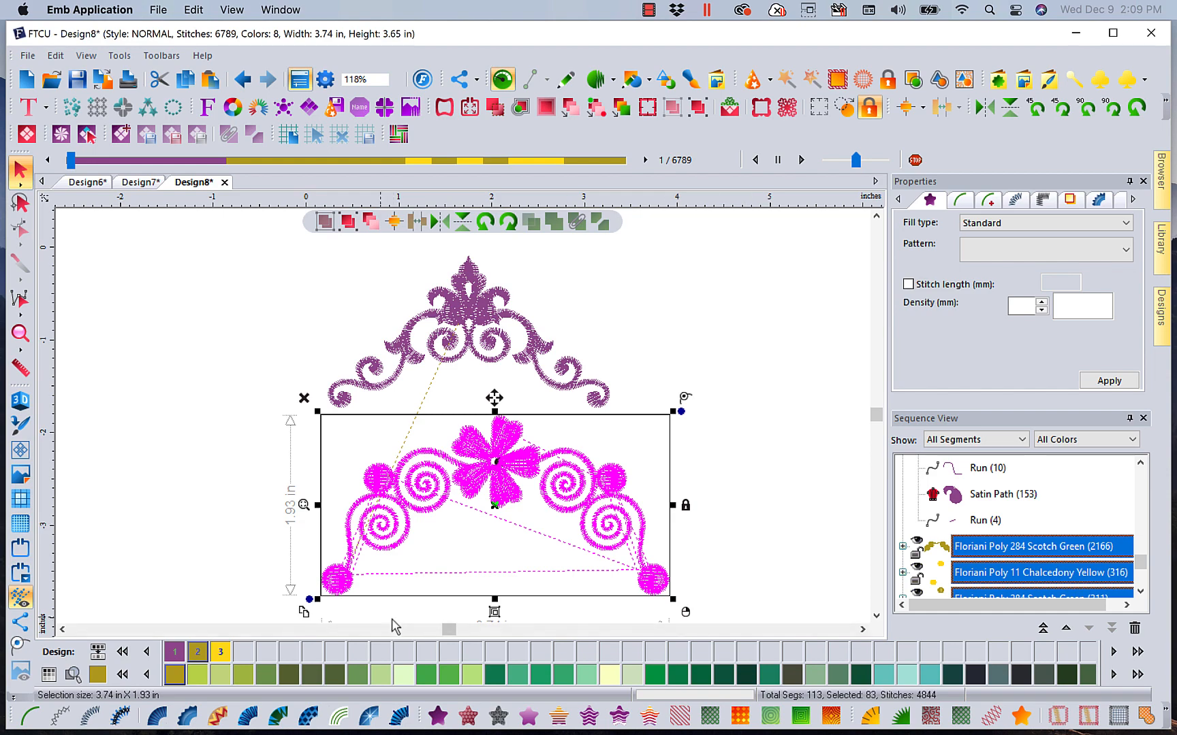
drag(307, 598, 712, 373)
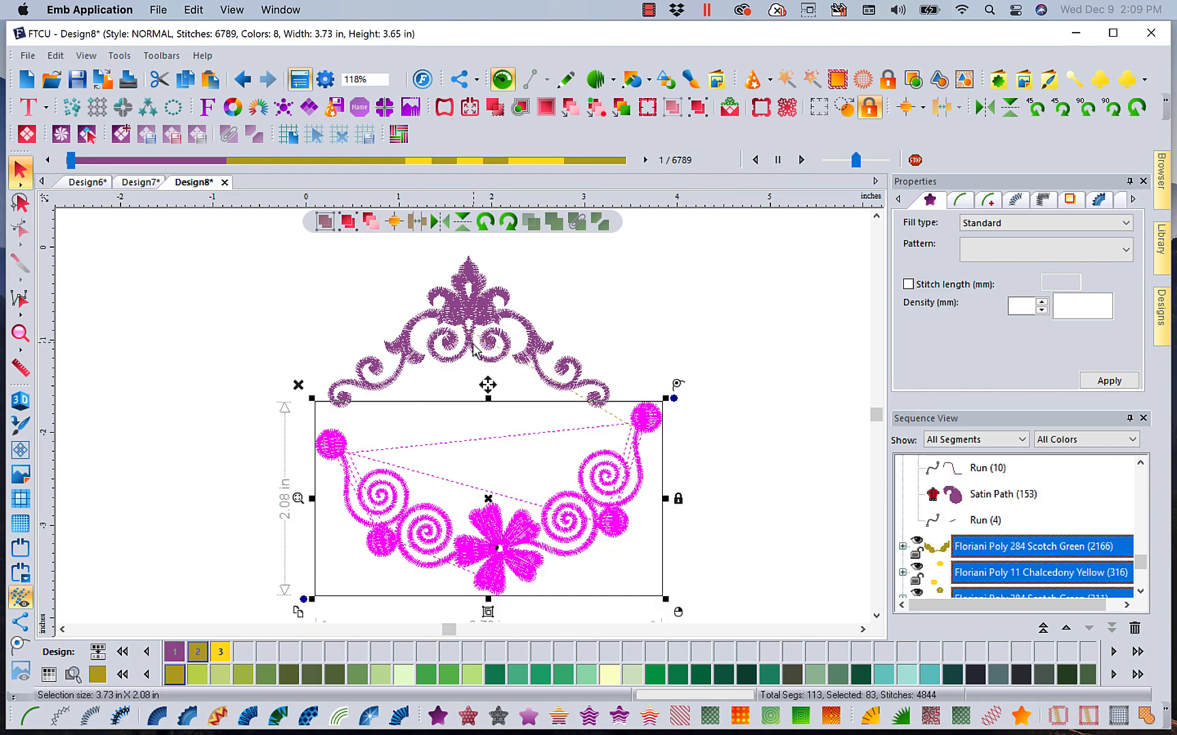
Select the whole lavender crown border and delete it
click(470, 304)
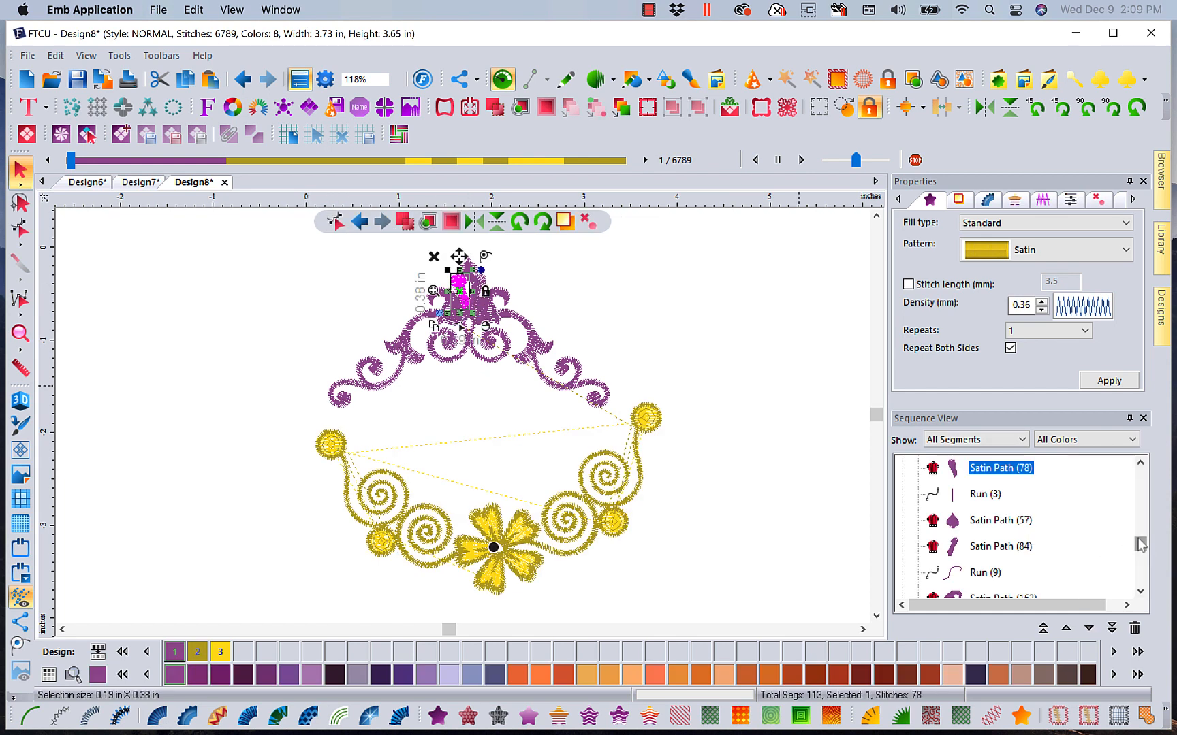
drag(1140, 545, 1139, 473)
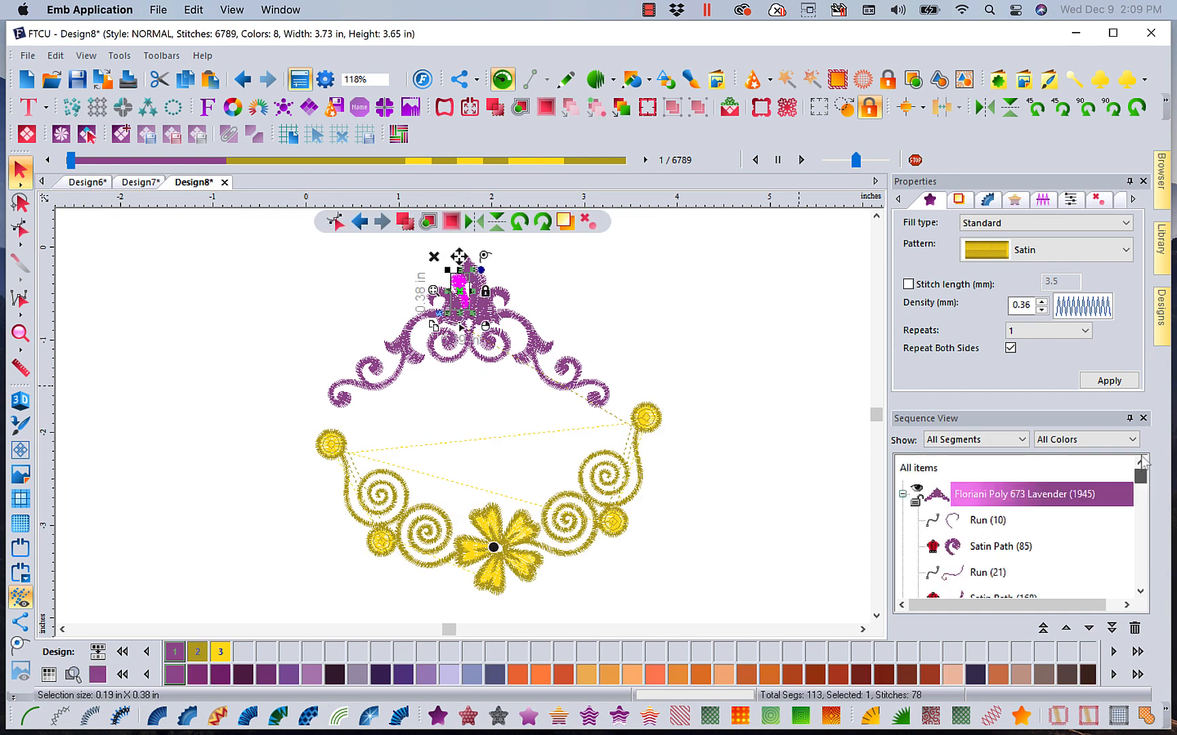
click(982, 507)
key(Delete)
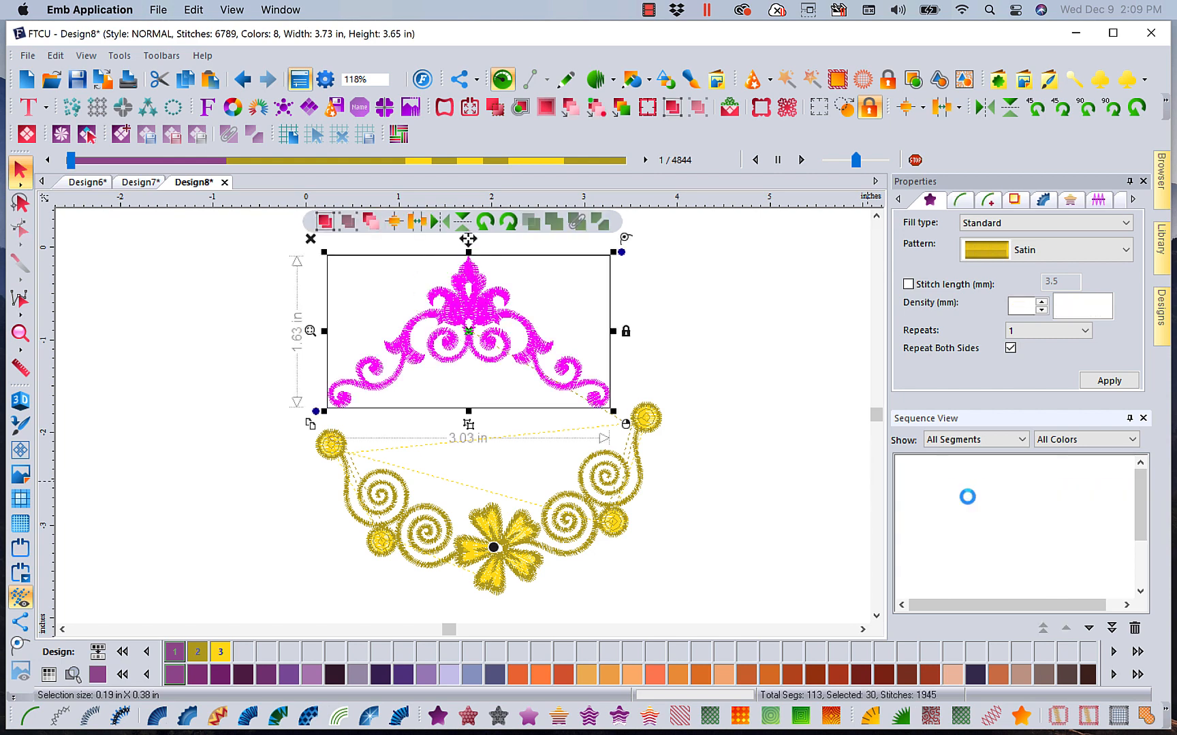
click(775, 396)
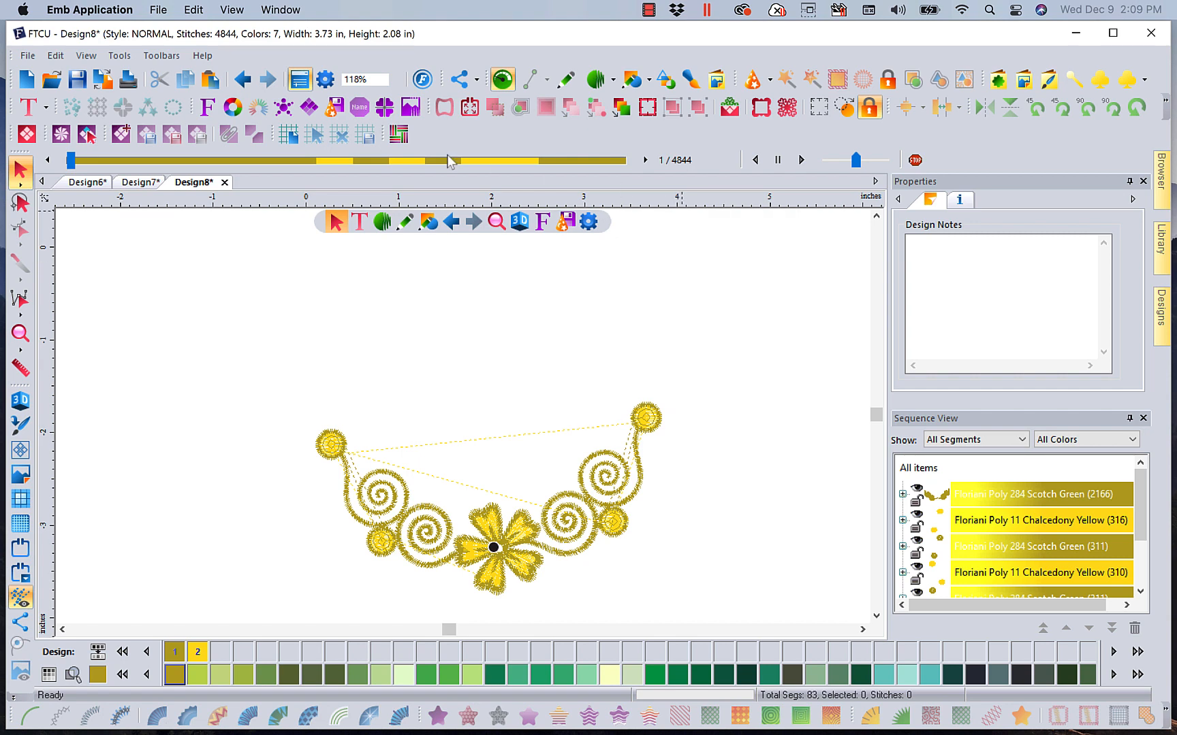
Add a text object on the canvas reading R
mouse_move(359, 221)
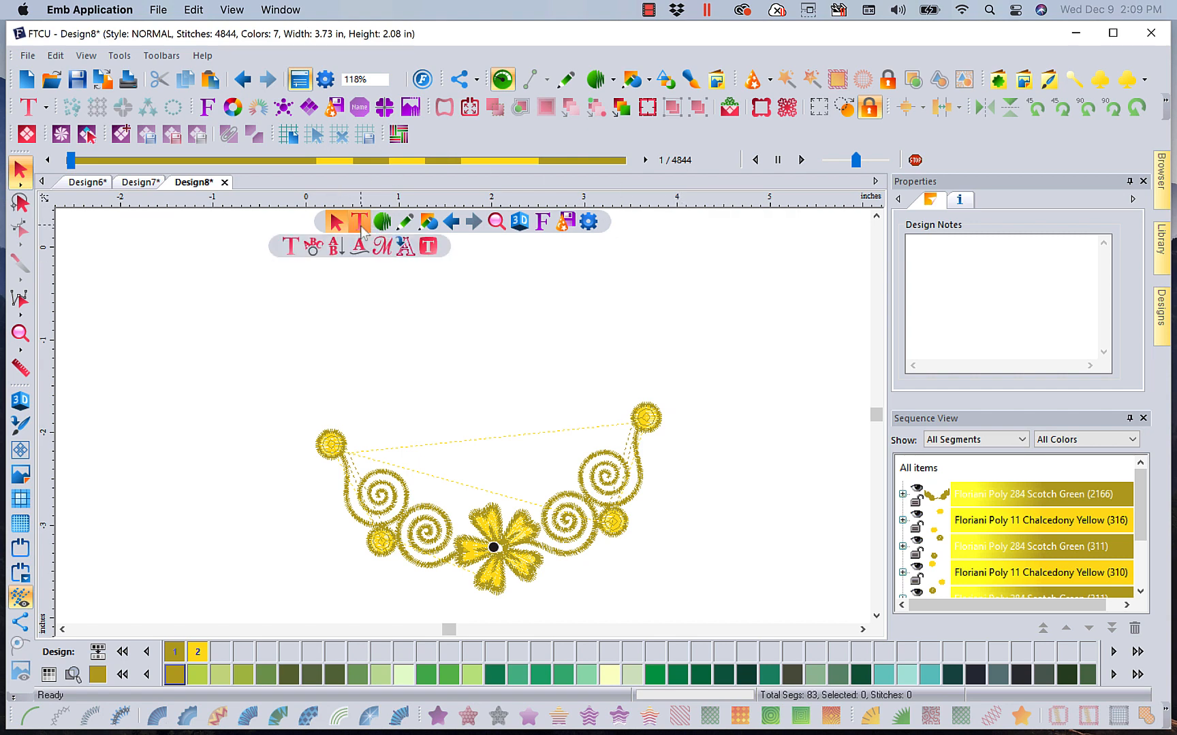
click(295, 243)
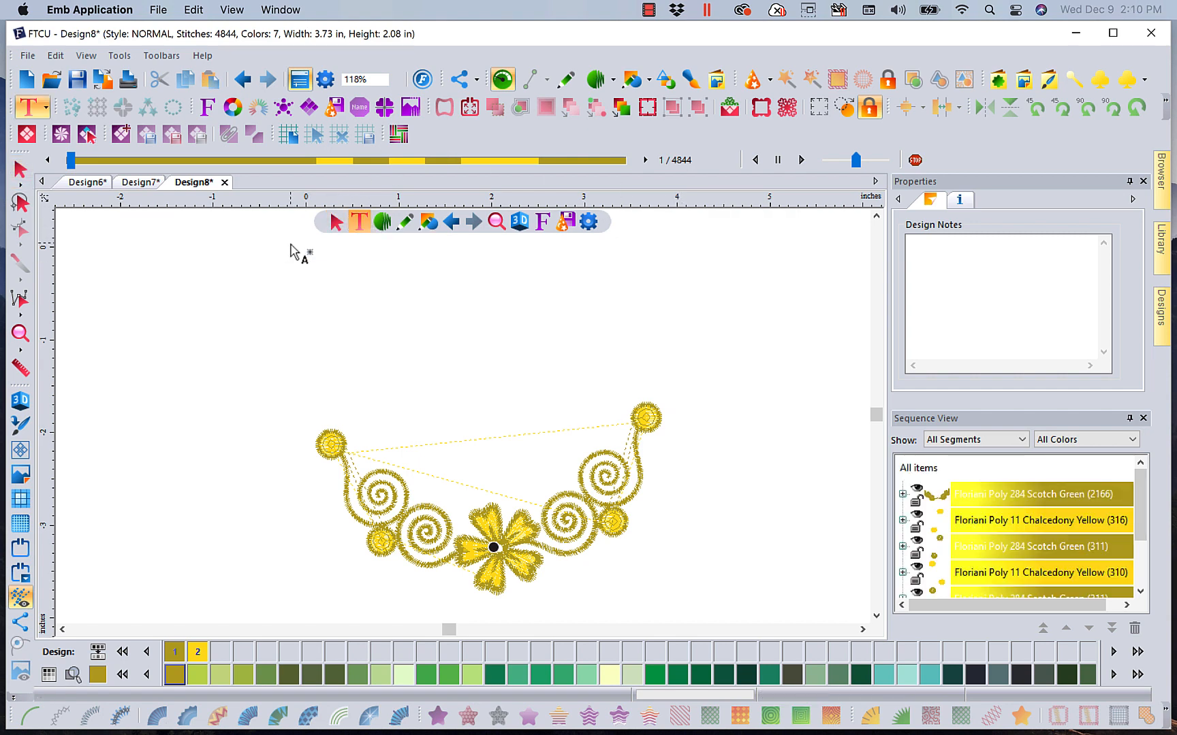
click(488, 347)
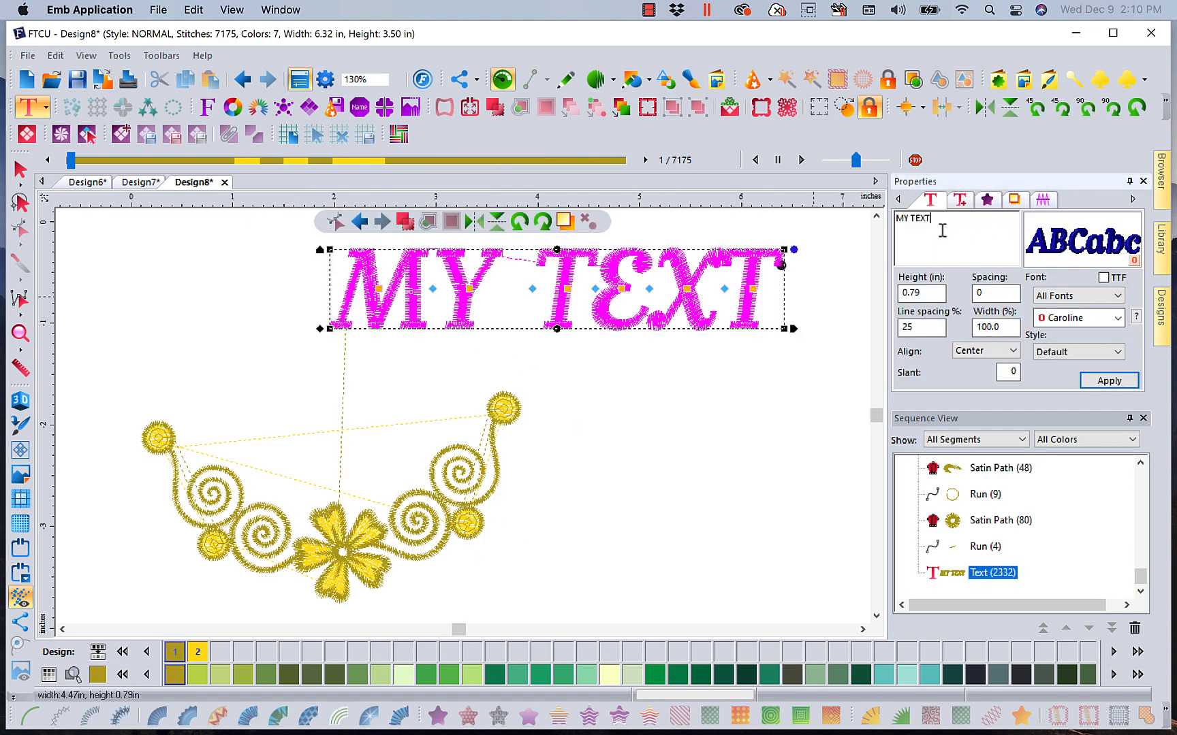
text(R)
Set the letter's font to Manor and its height to 4 in, then apply the change
click(1117, 318)
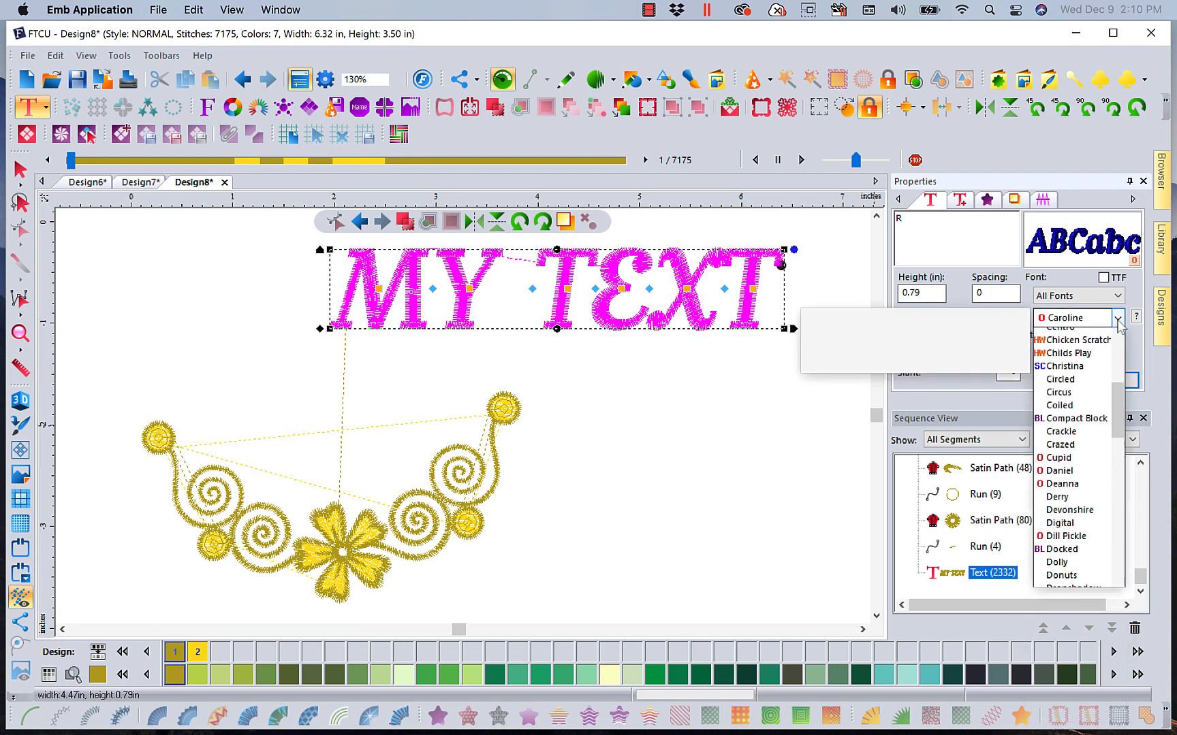
drag(1124, 408, 1127, 538)
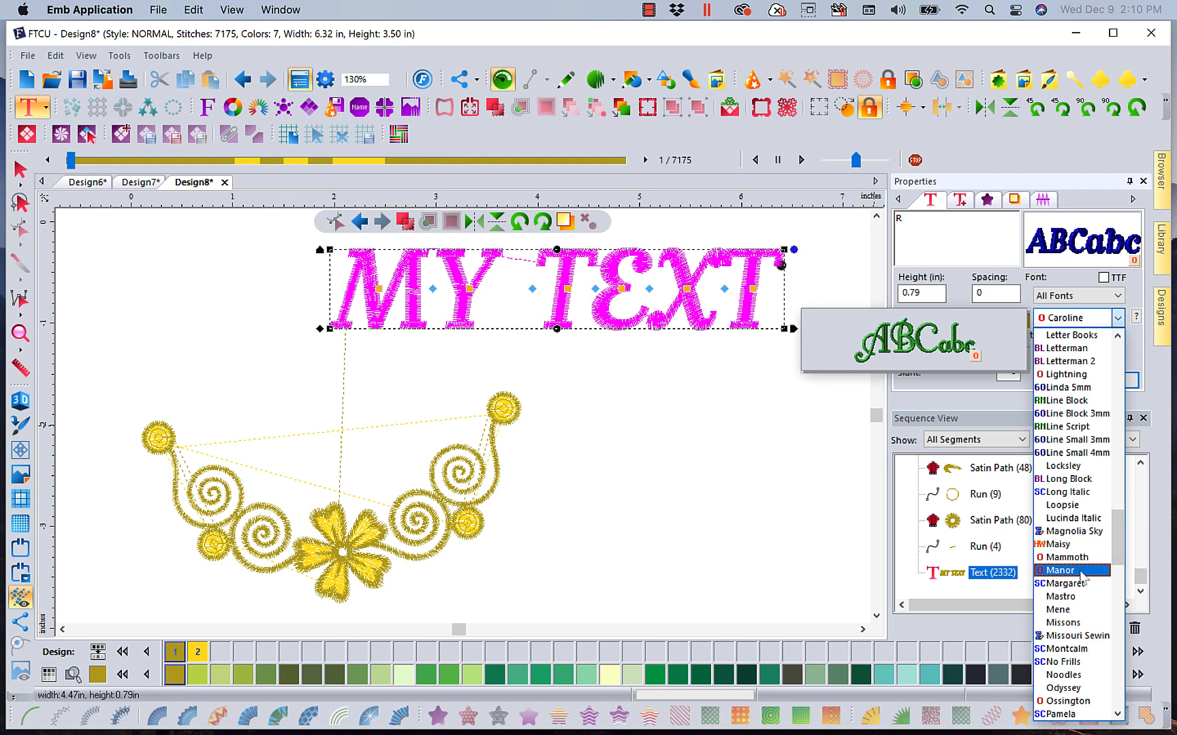
click(1082, 575)
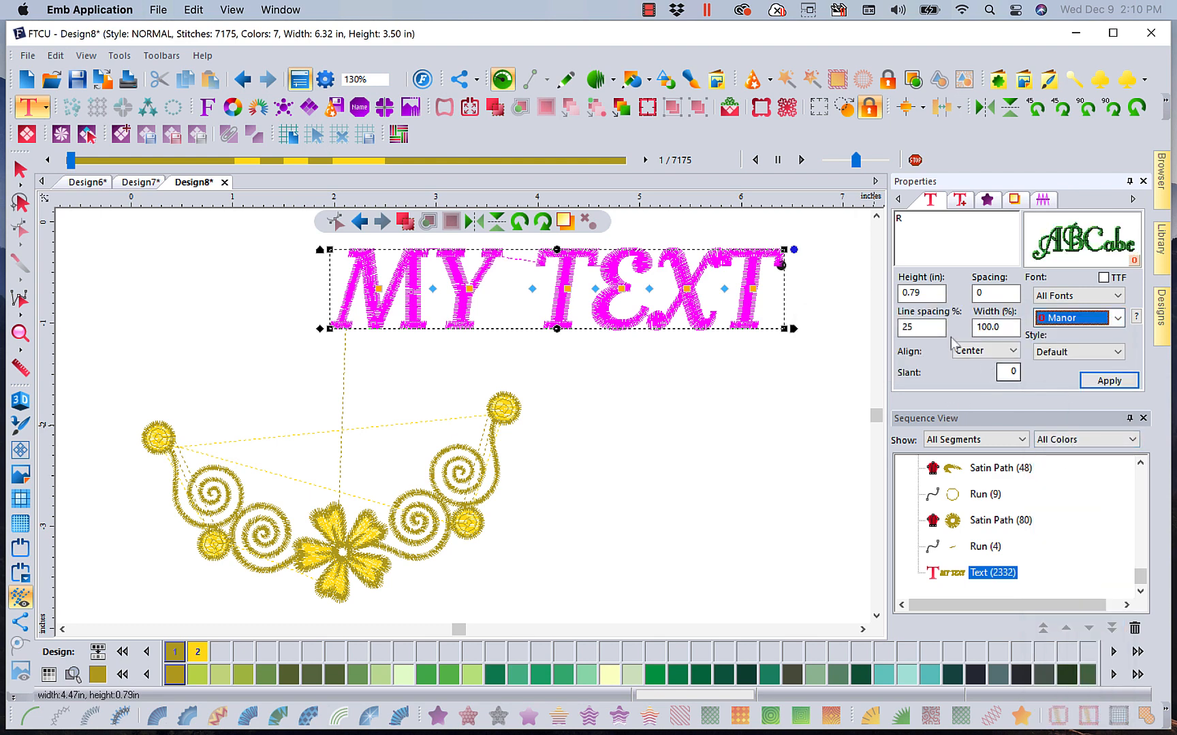
double_click(916, 293)
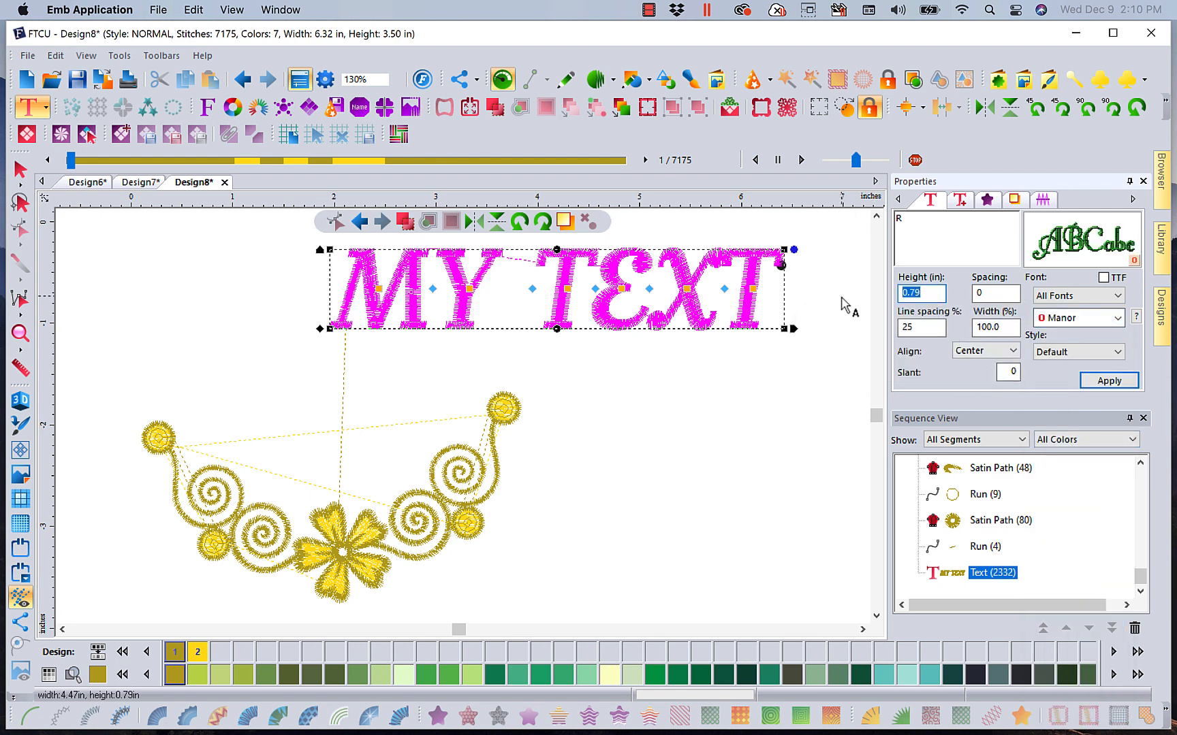
text(5)
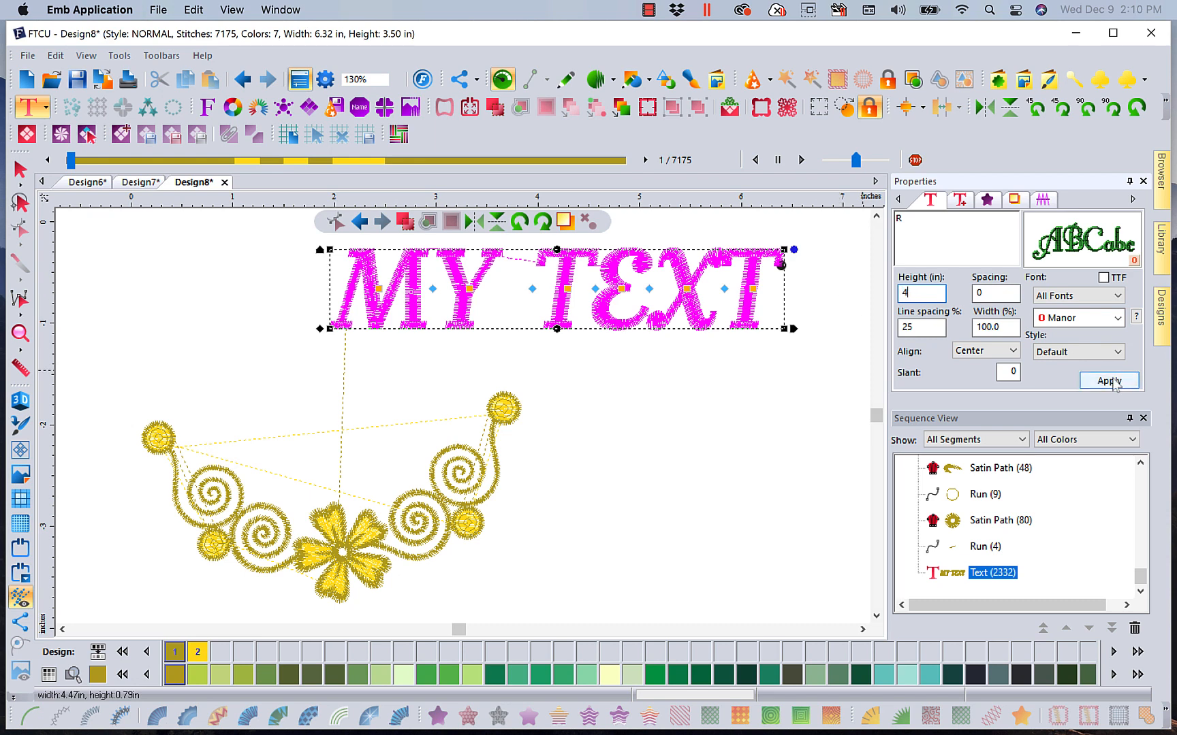
click(1108, 381)
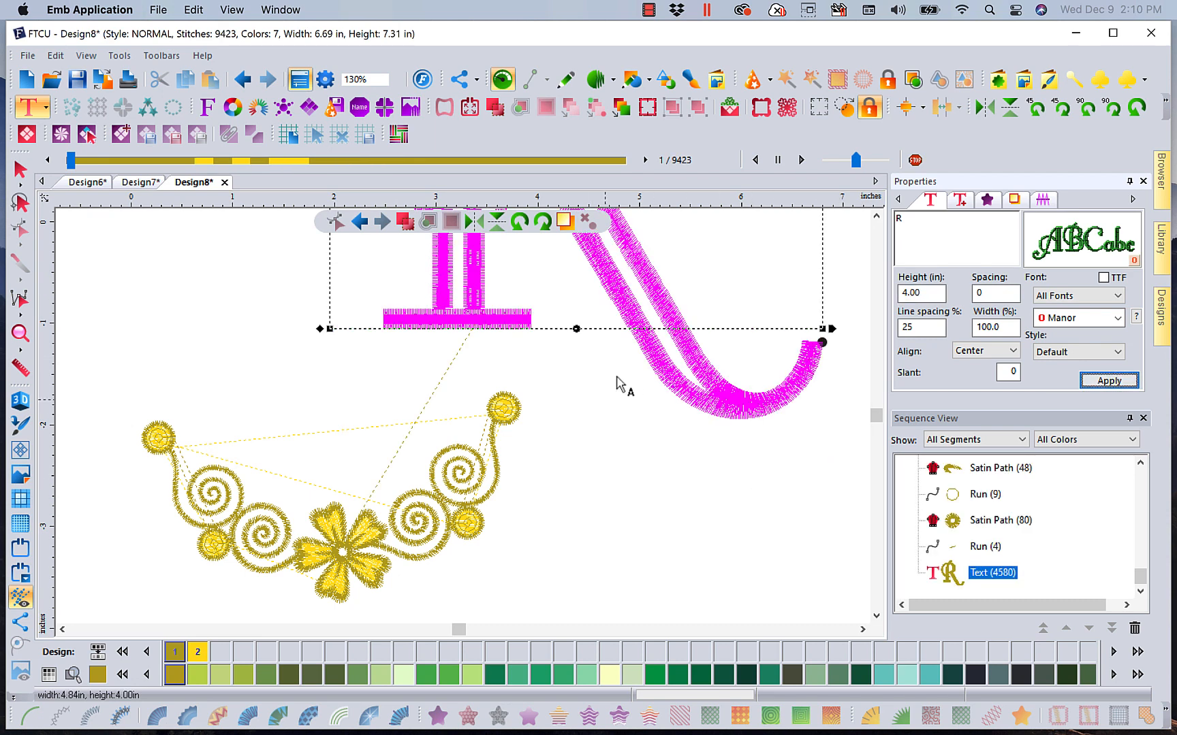
click(395, 81)
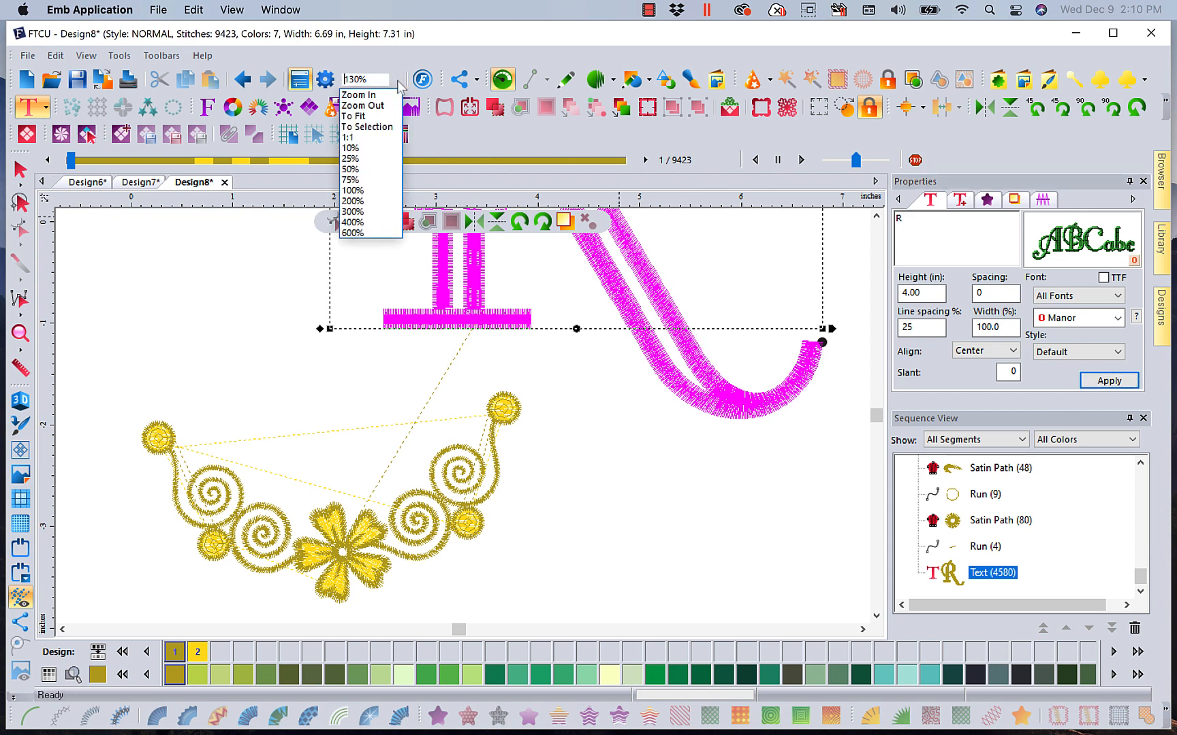
click(368, 117)
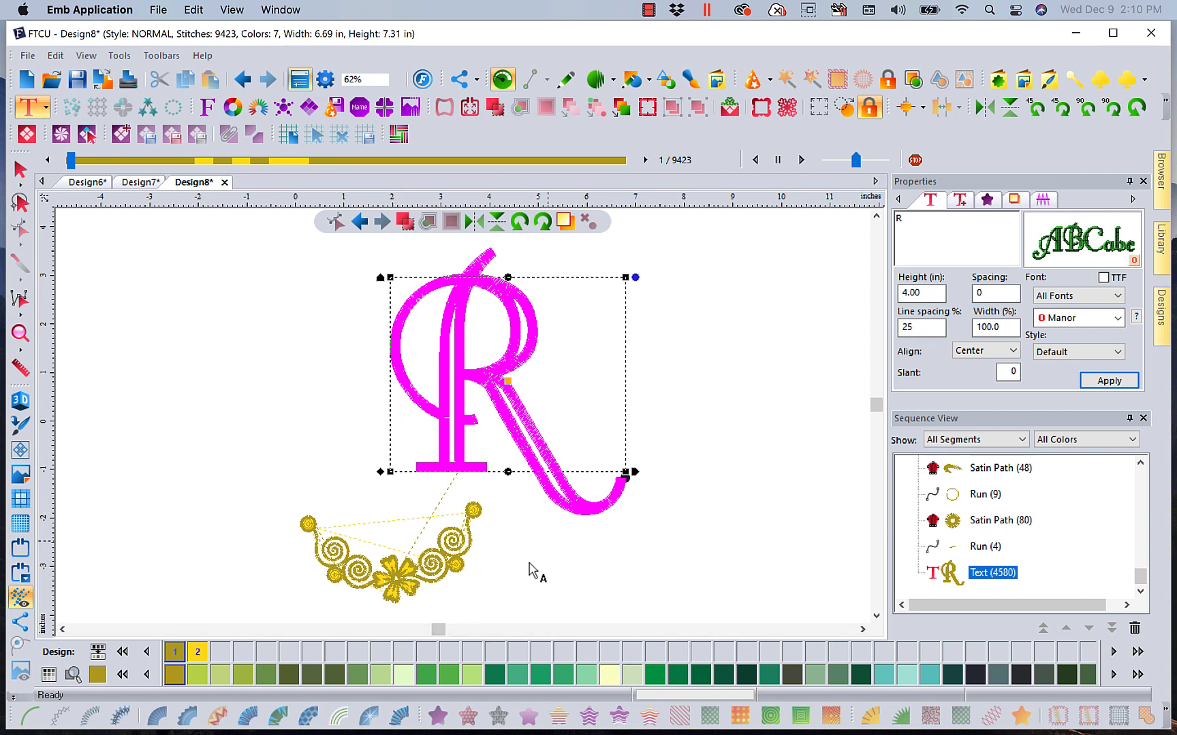
Select the gold flower border and move it up close beneath the letter R
click(332, 560)
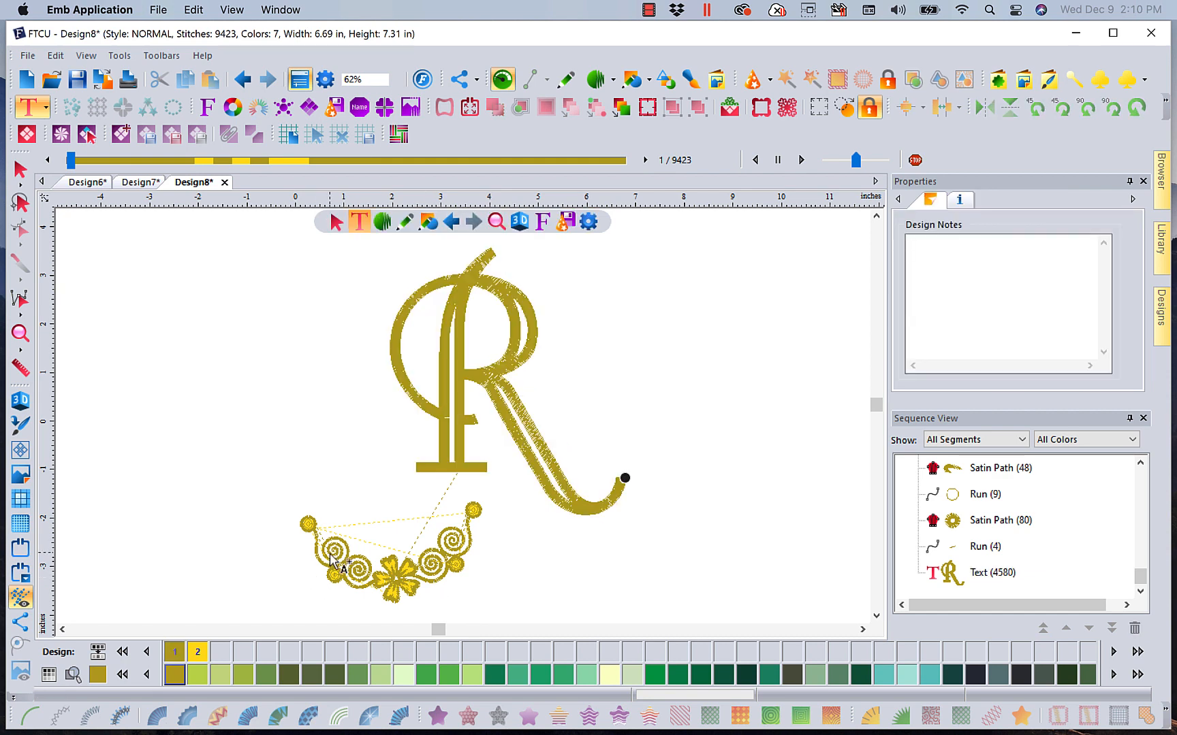
click(19, 170)
click(413, 567)
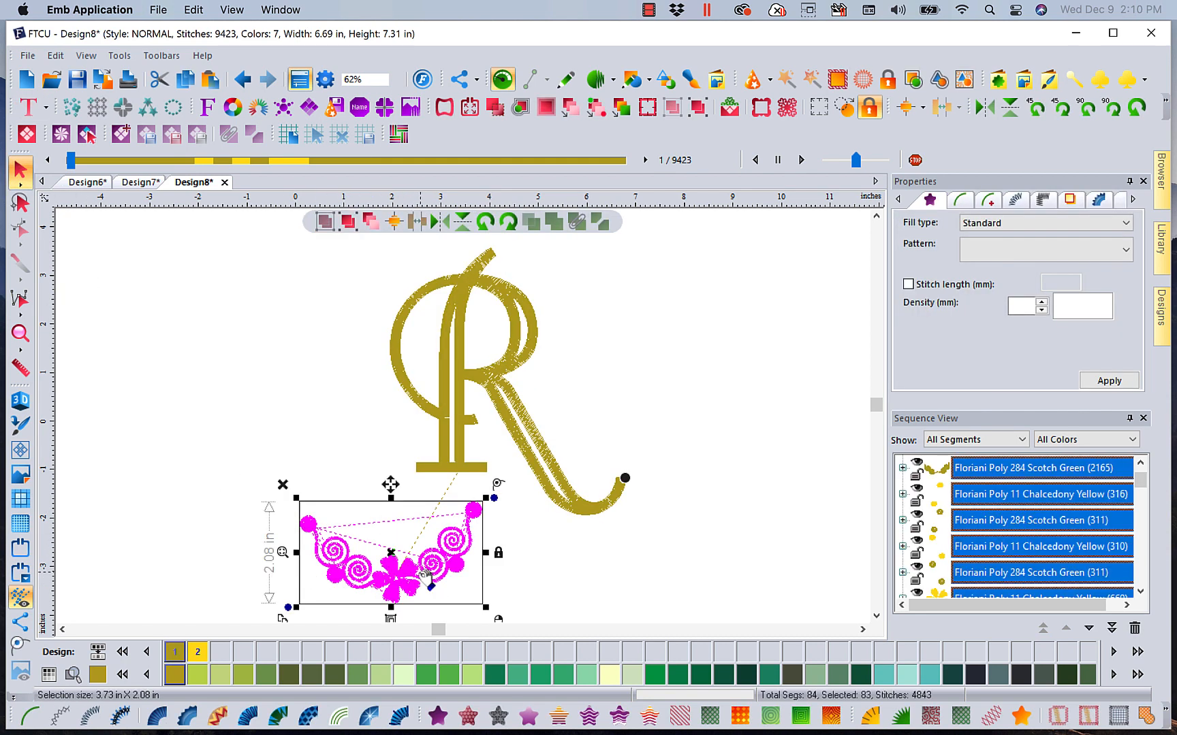
drag(399, 559, 440, 528)
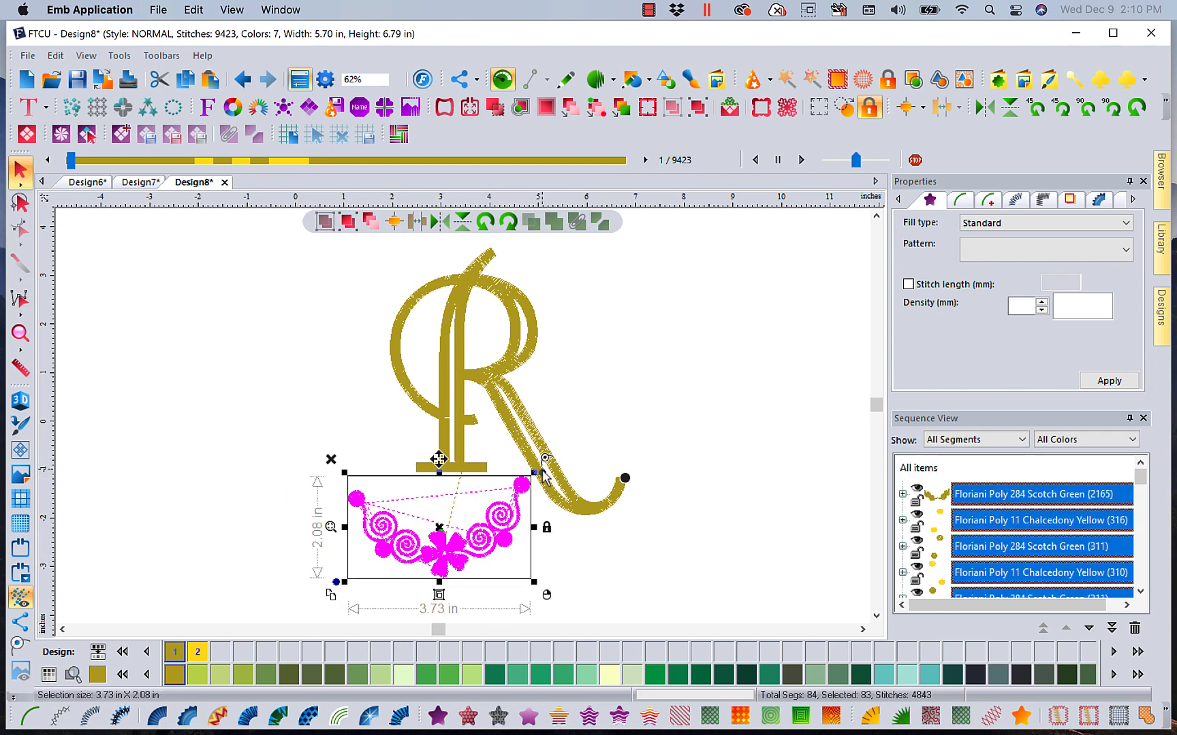
Rotate the border and reposition it so it curves around the lower left of the R's stem
drag(537, 471, 540, 551)
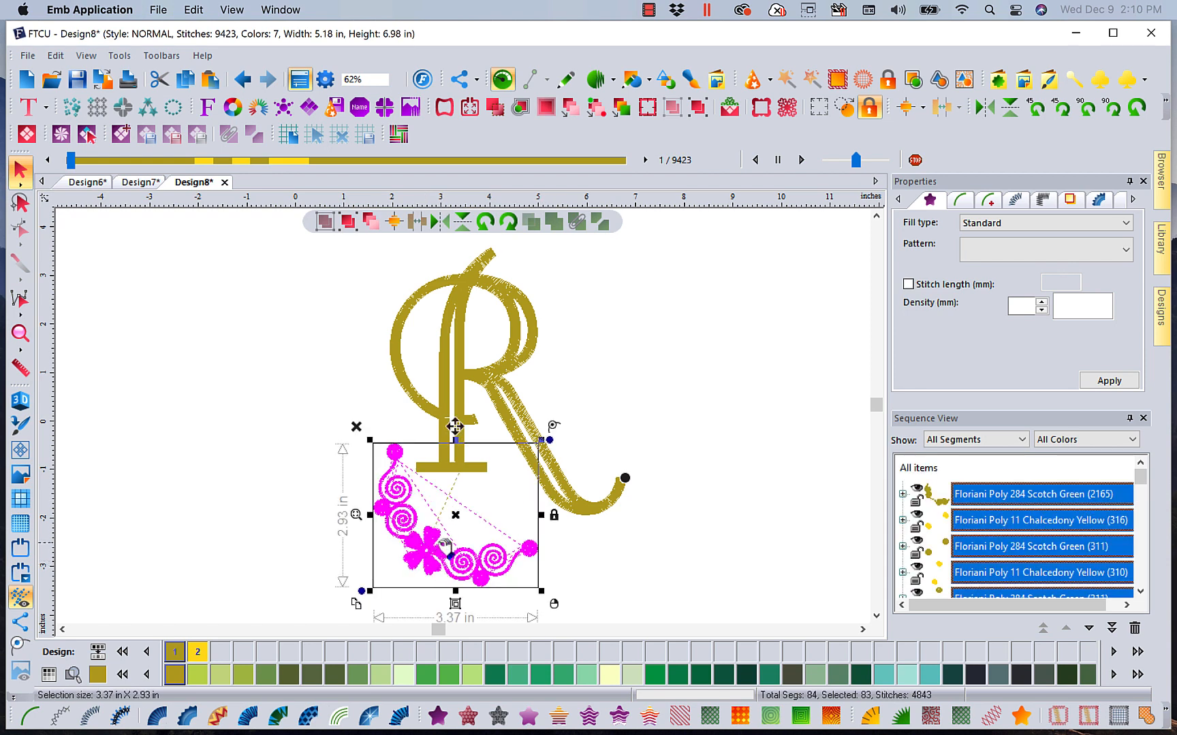
drag(460, 521, 442, 481)
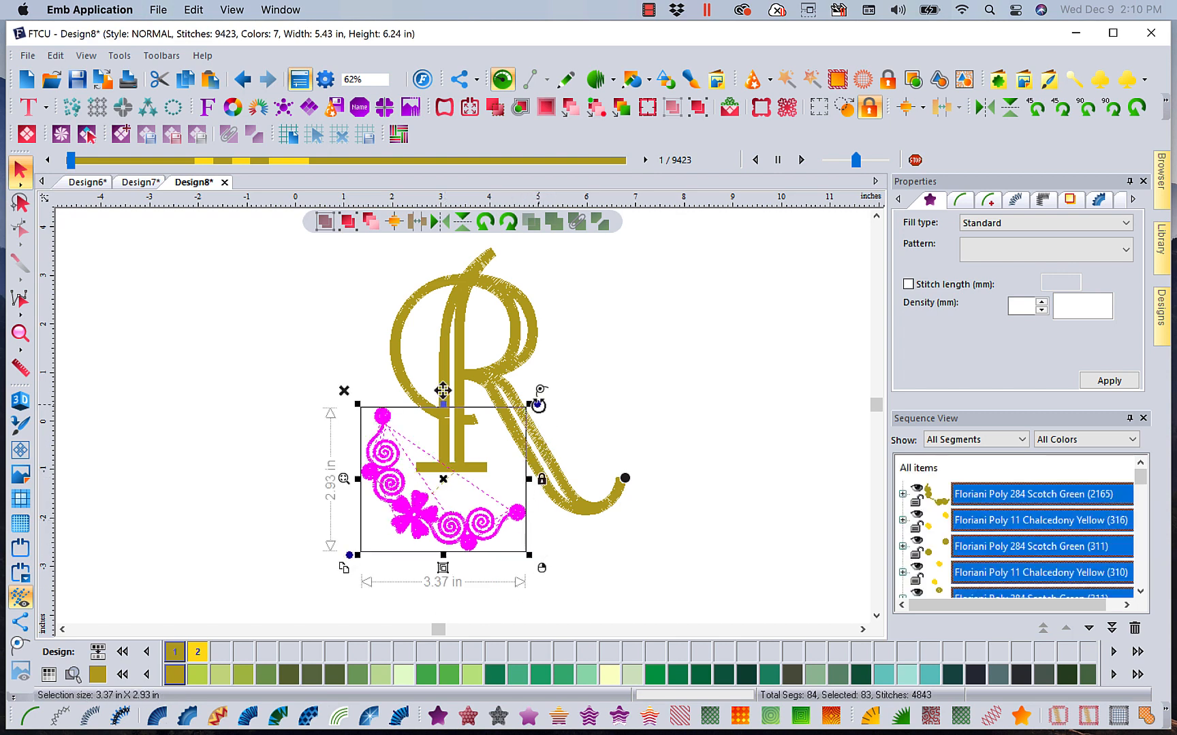
drag(538, 404, 531, 395)
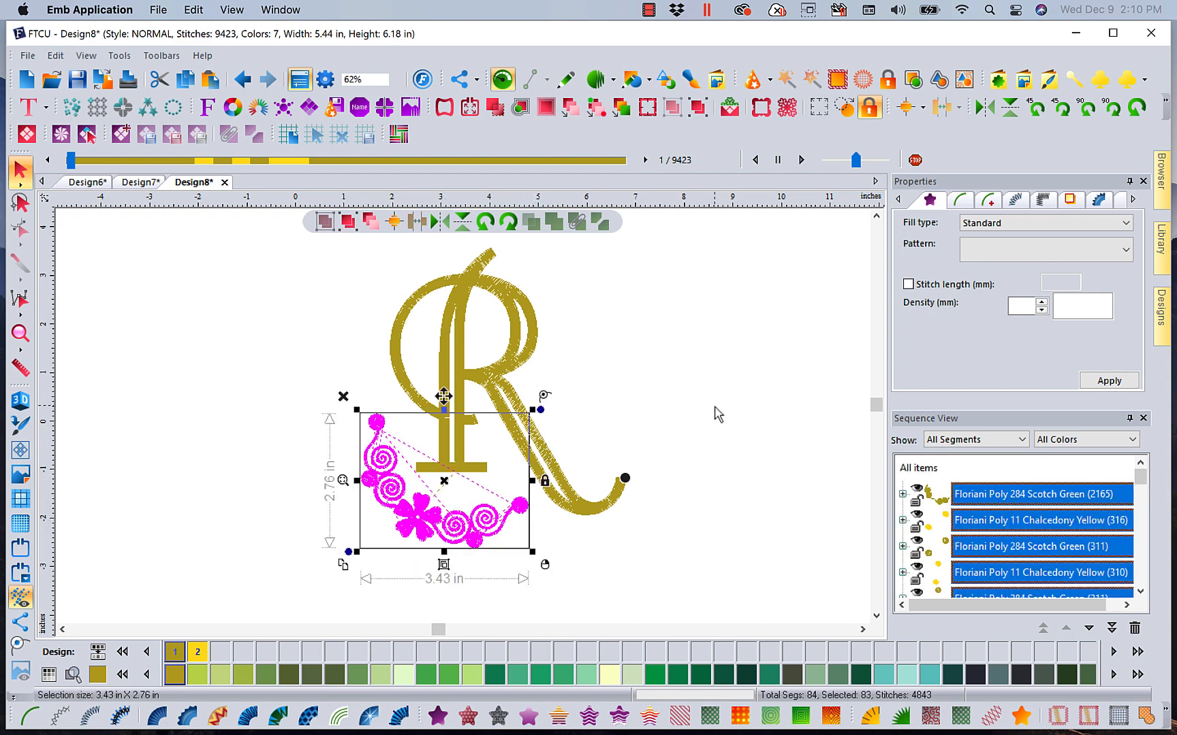
click(717, 413)
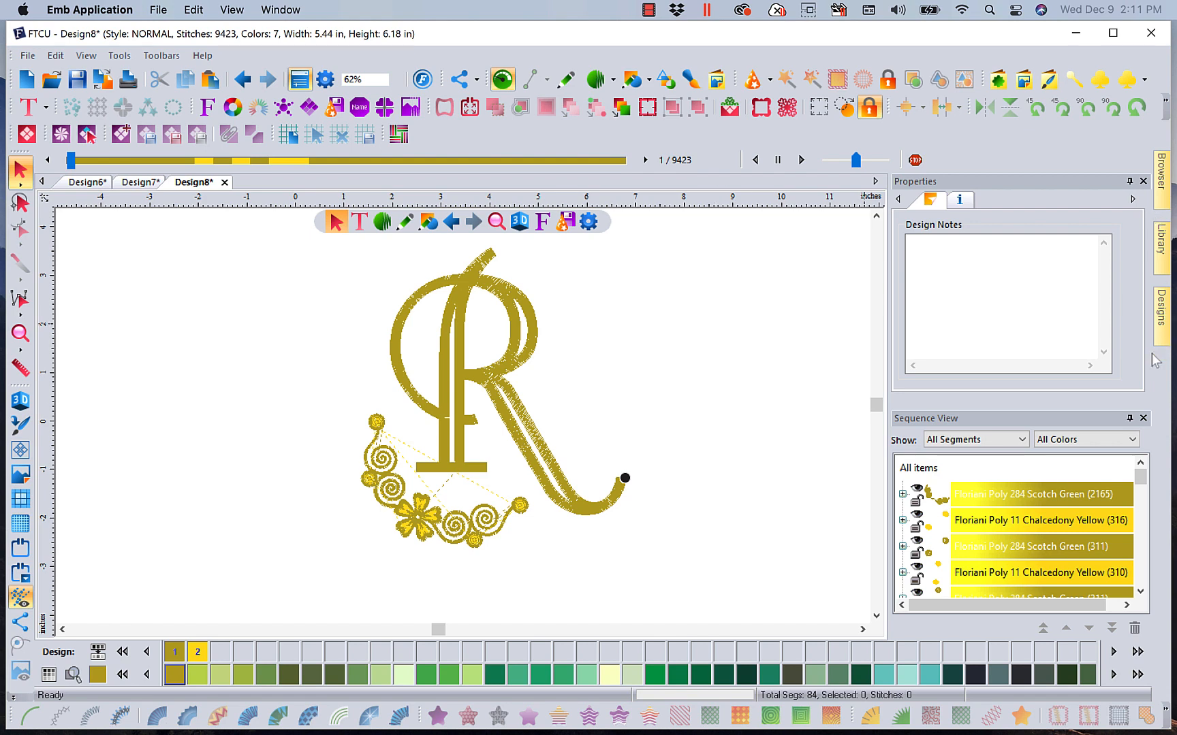
Browse the design collections and open the December2017 folder under Free Monthly Designs
click(1157, 327)
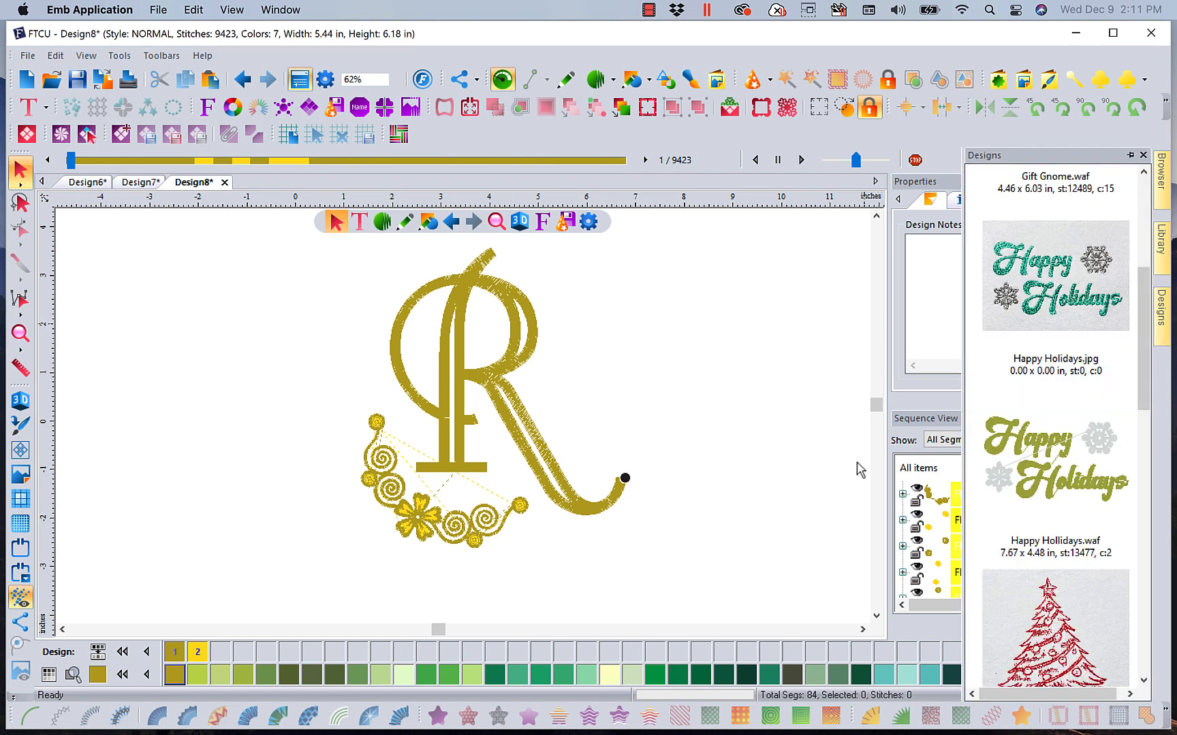
click(1162, 332)
scroll(1144, 317, down, 5)
scroll(1144, 317, up, 6)
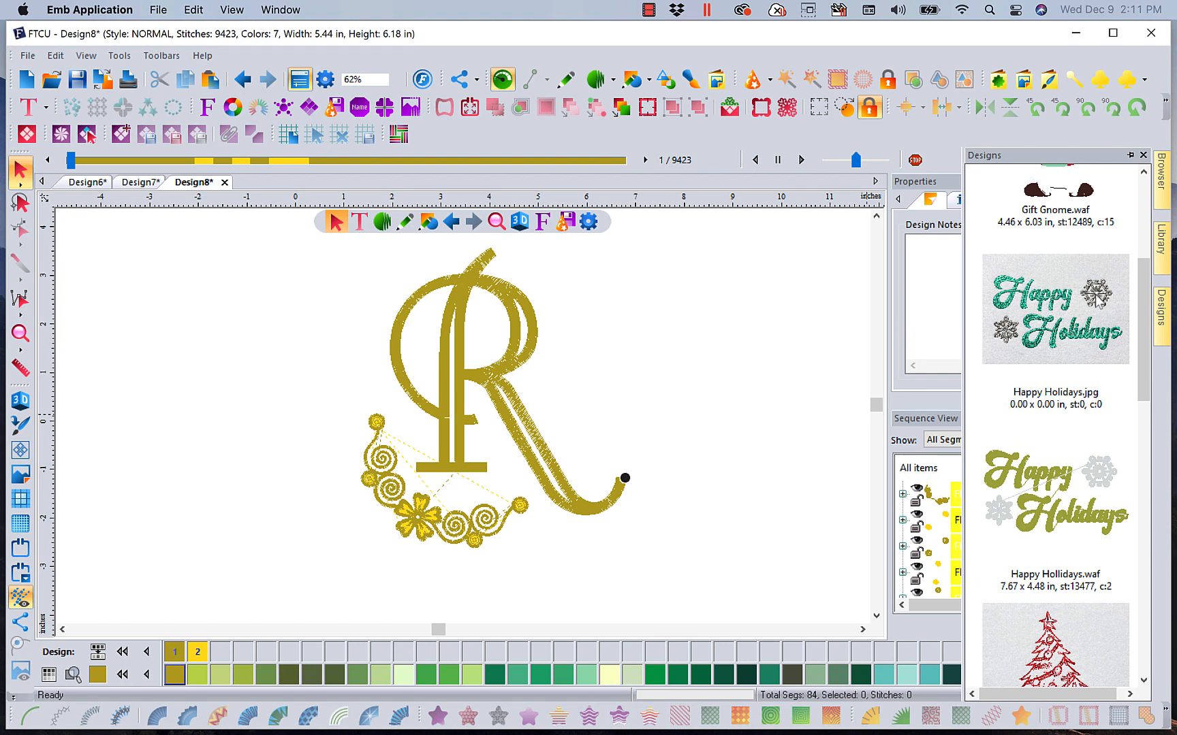
drag(1150, 364, 1157, 674)
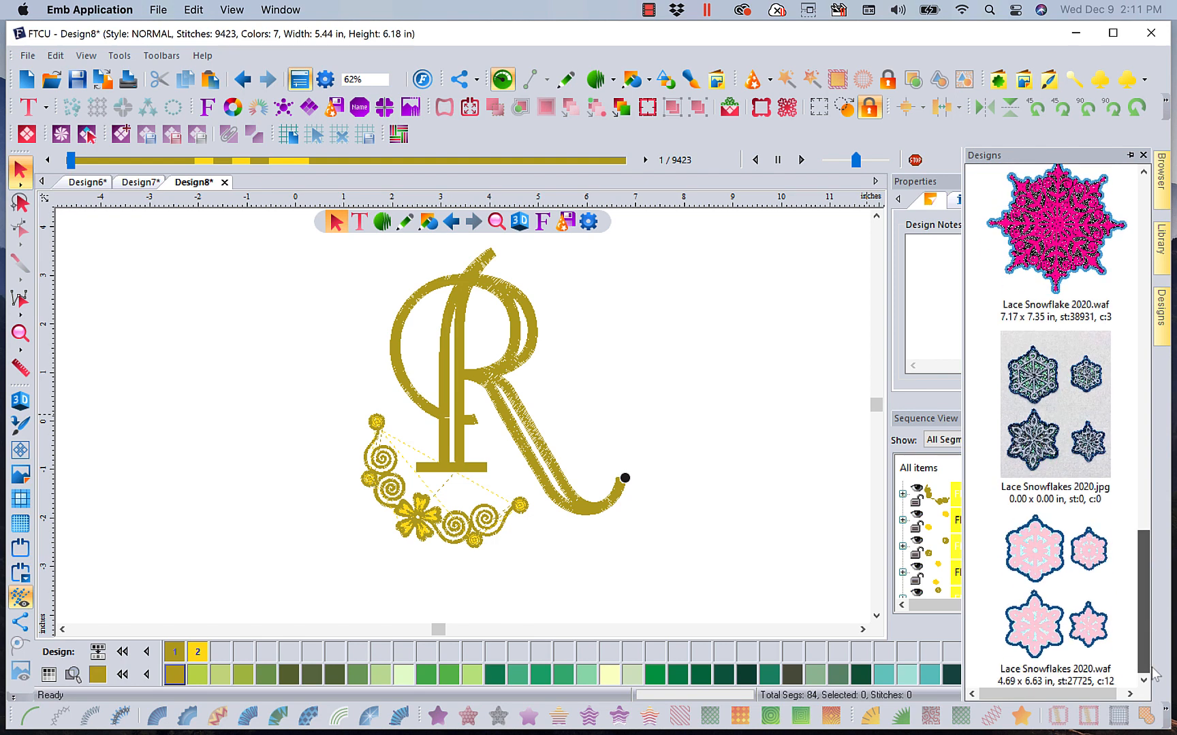
mouse_move(1164, 254)
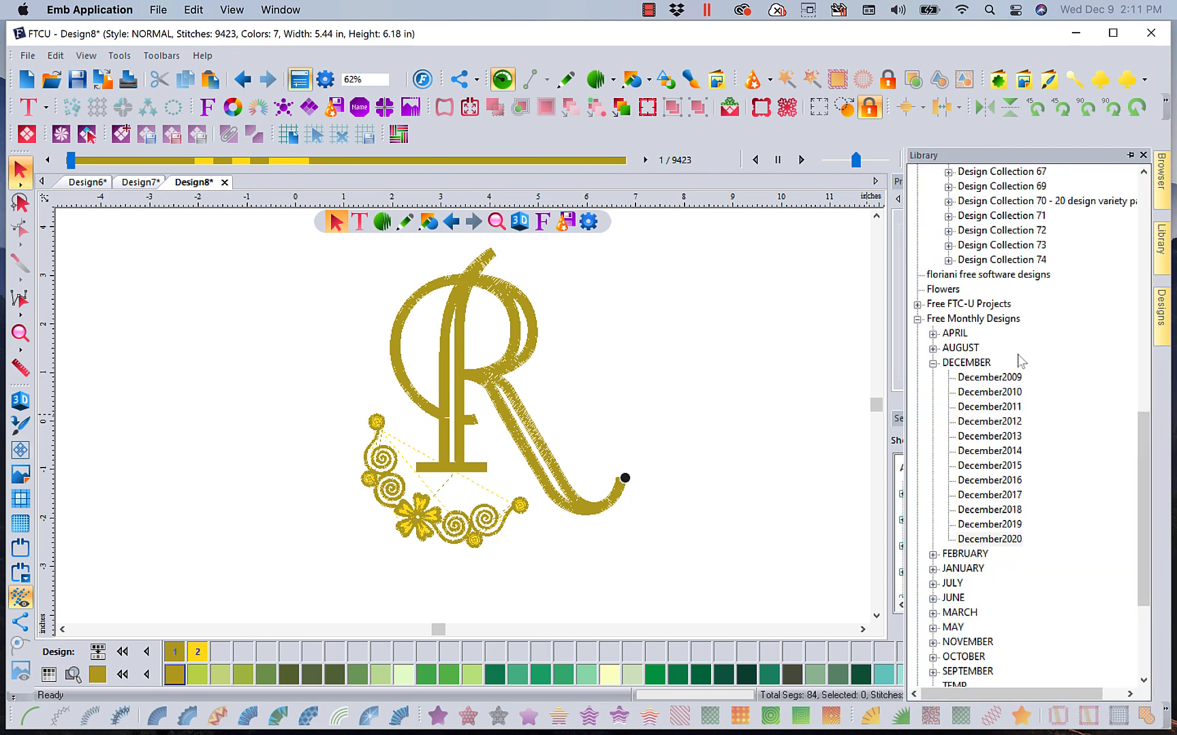
click(991, 495)
Insert the Dec_2017_4.waf 2018 Happy New Year design onto the canvas beside the letter R
mouse_move(1165, 308)
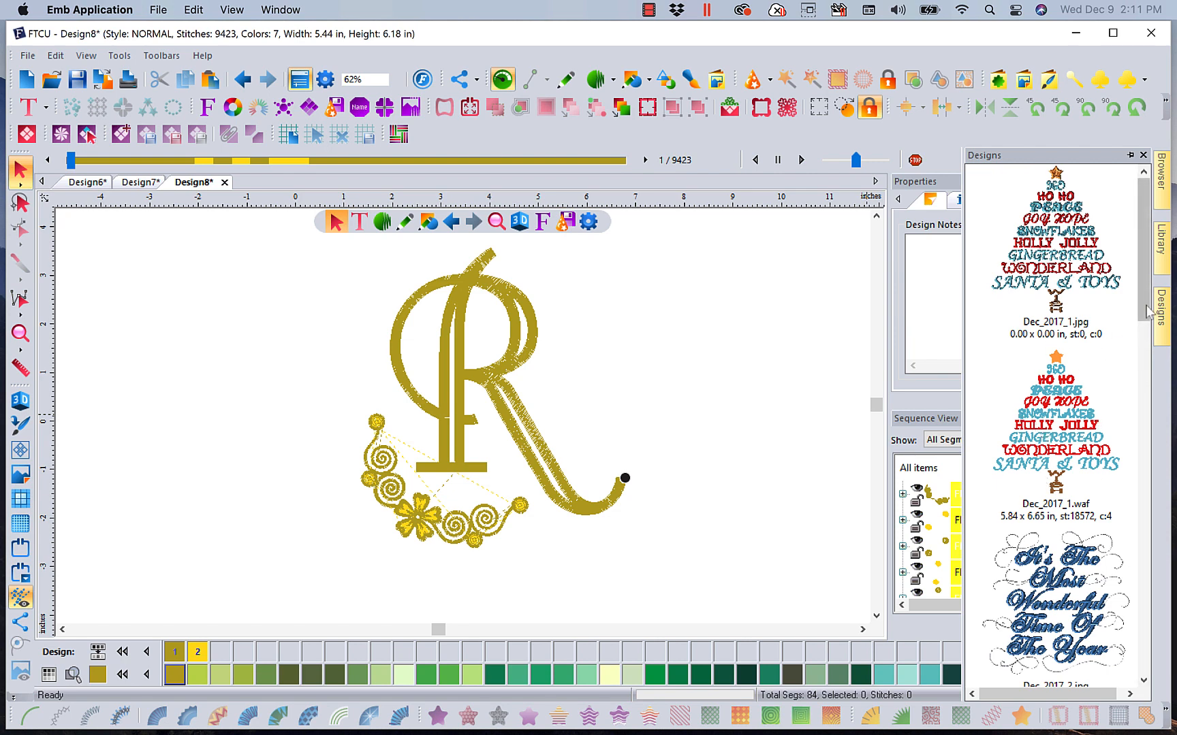
drag(1150, 299, 1153, 363)
drag(1154, 393, 1157, 425)
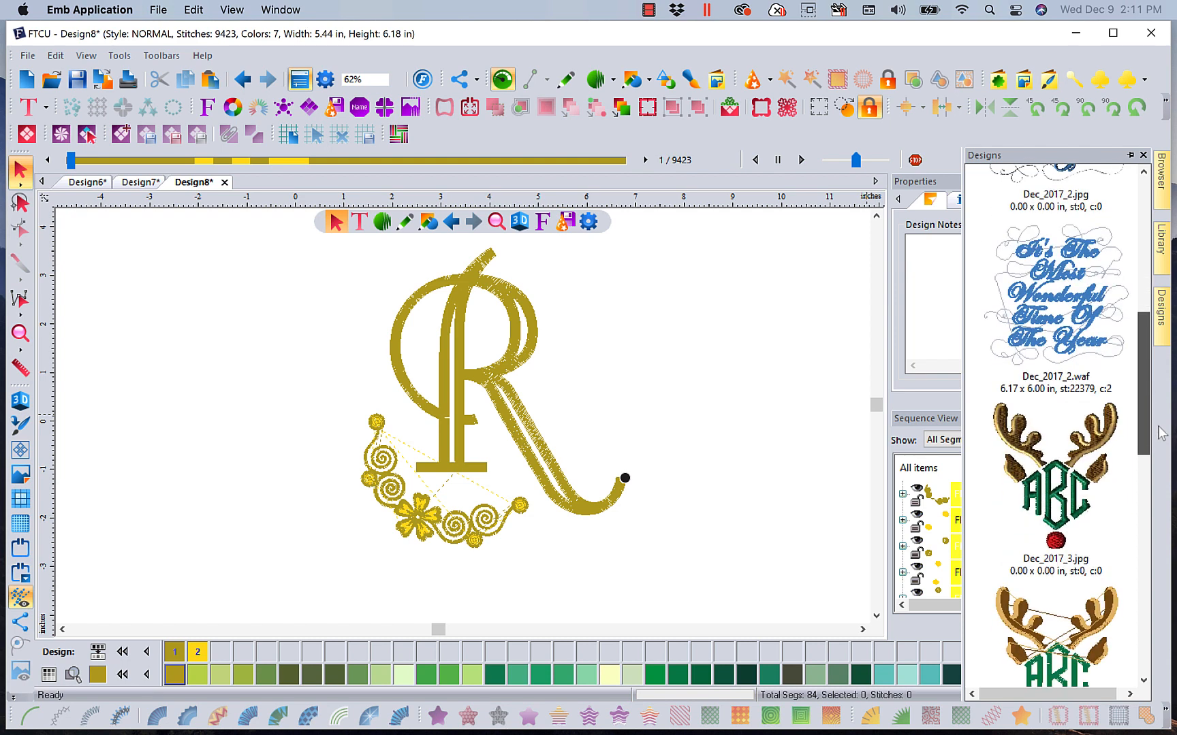
mouse_move(1169, 328)
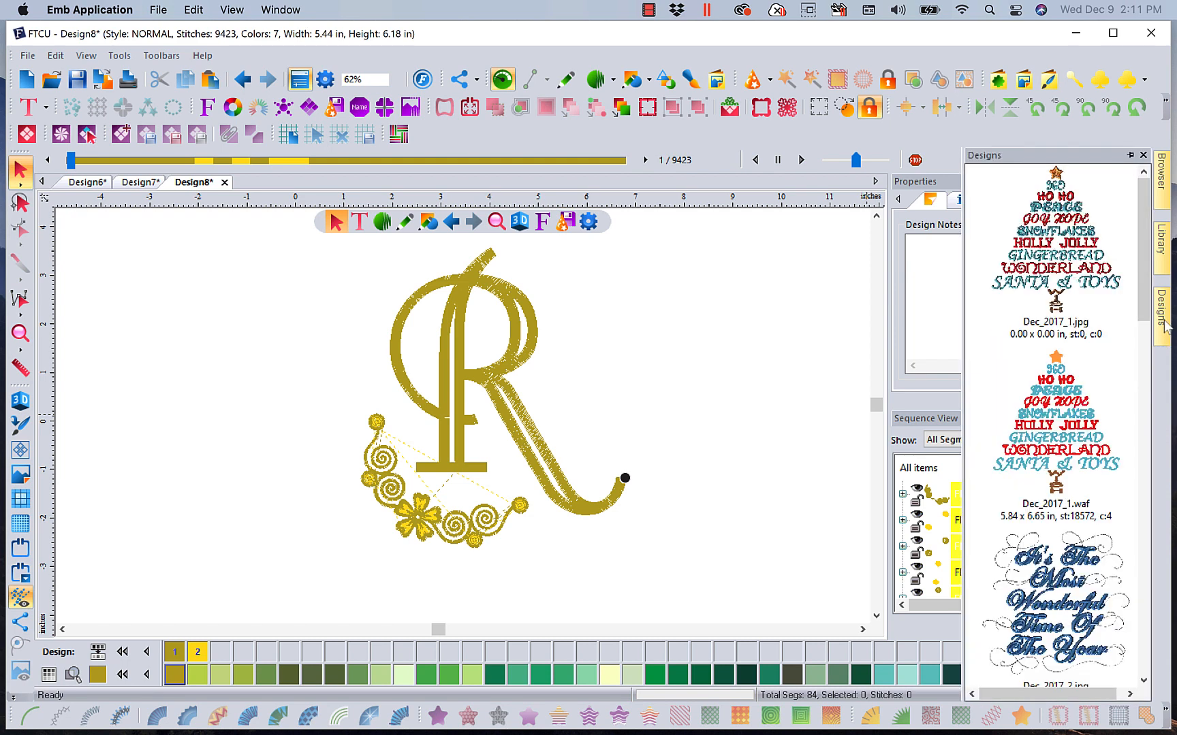
drag(1154, 308, 1151, 491)
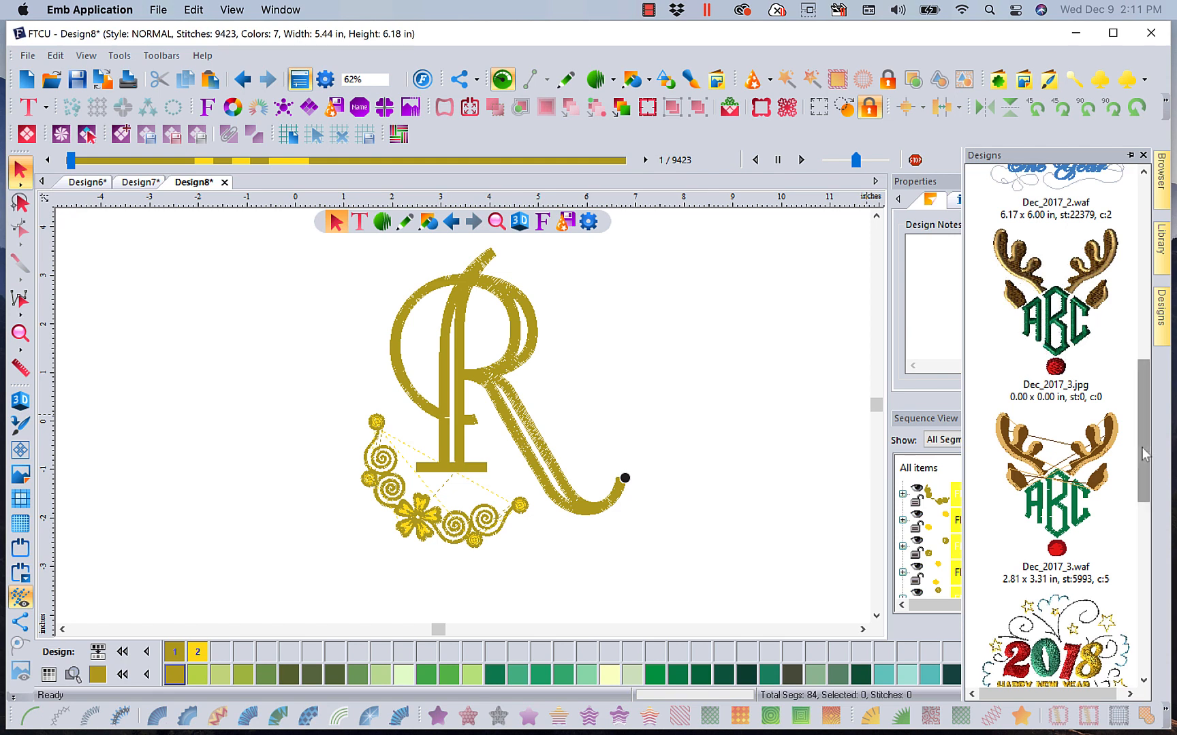
drag(1143, 450, 1155, 554)
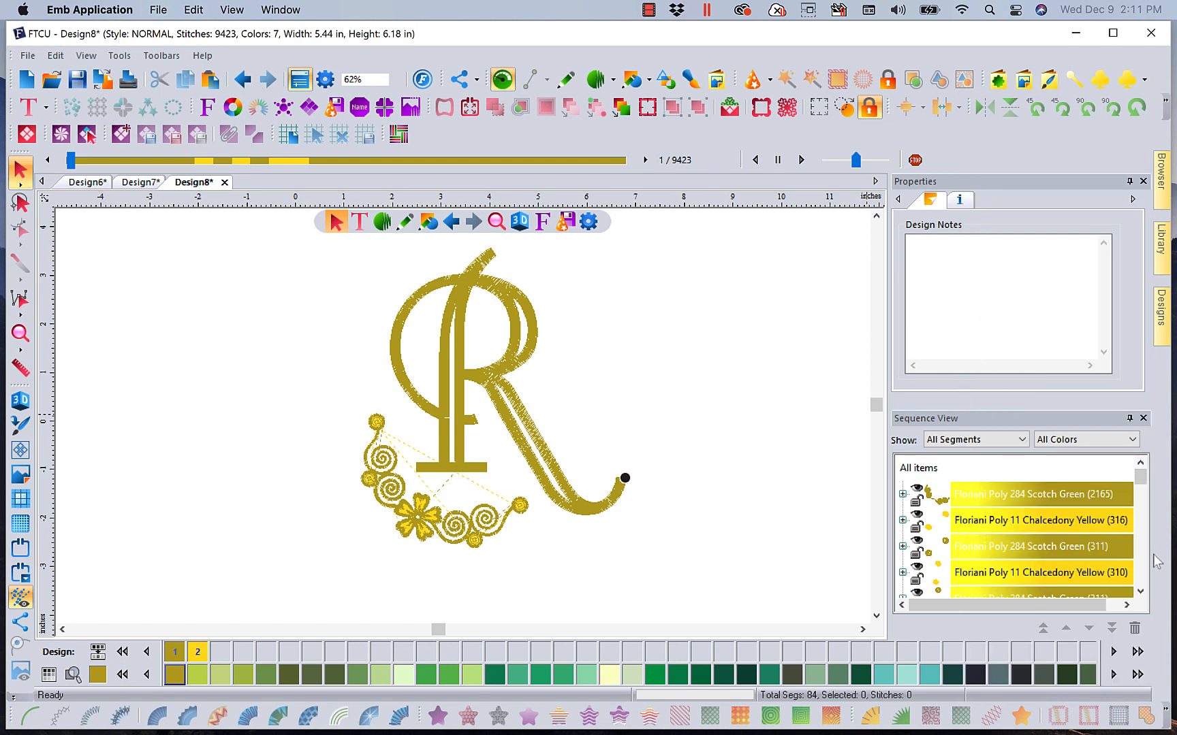
mouse_move(1161, 332)
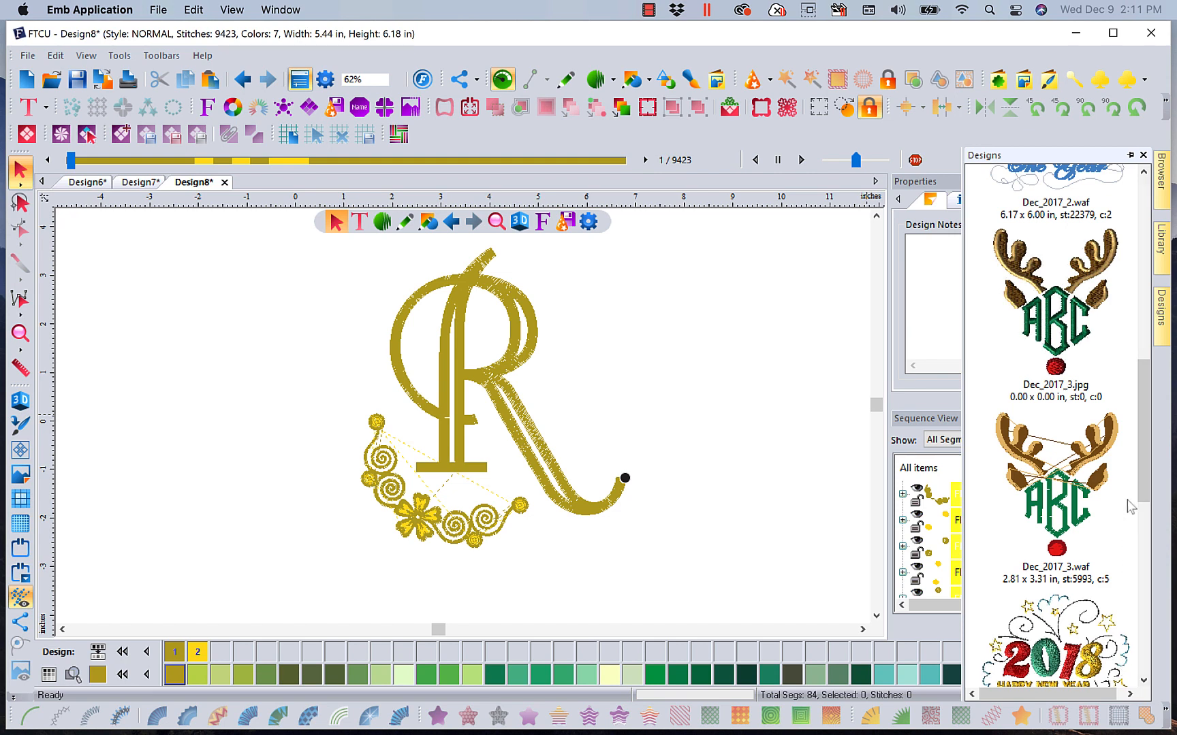
drag(1144, 471, 1146, 538)
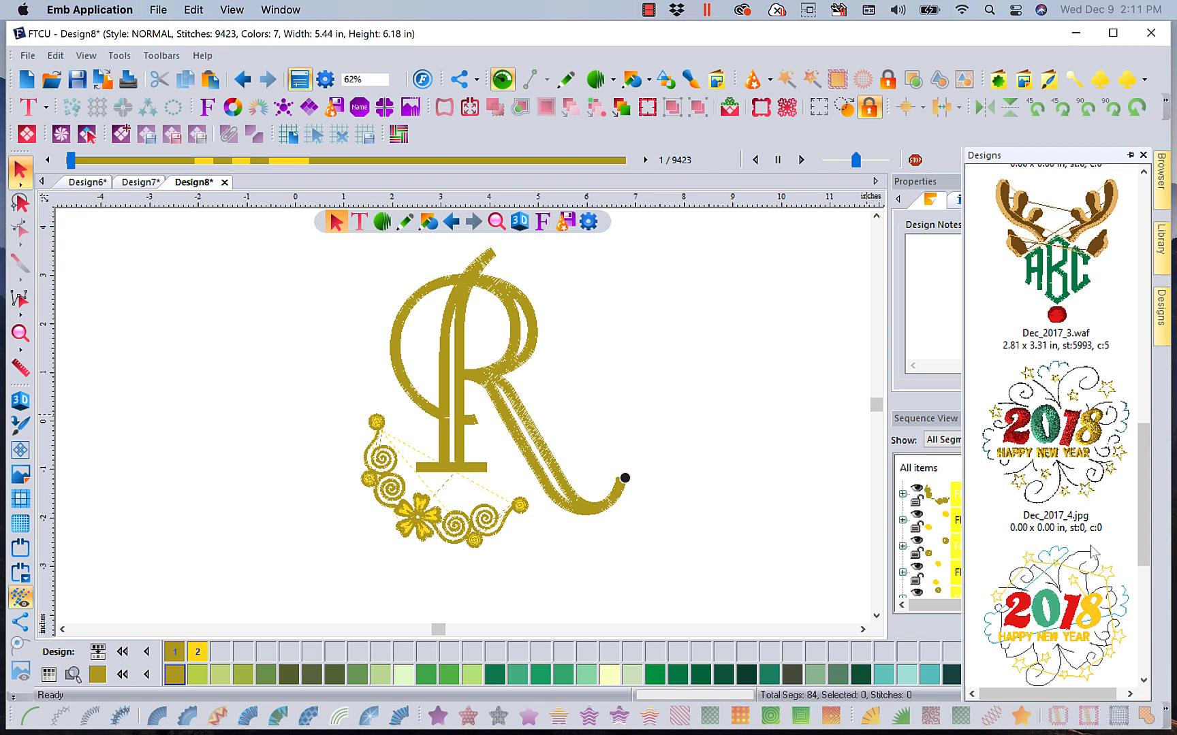
drag(1073, 614, 803, 491)
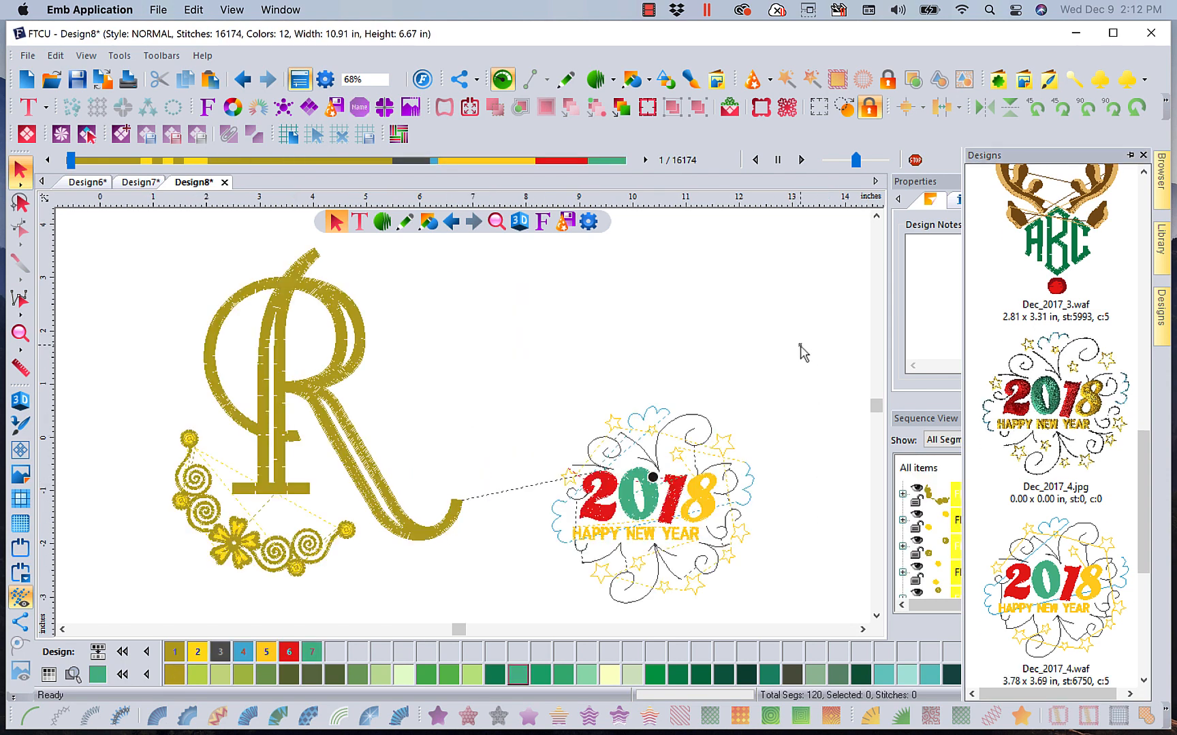
Examine the 2018 design's color groups by selecting them in the sequence view
click(673, 523)
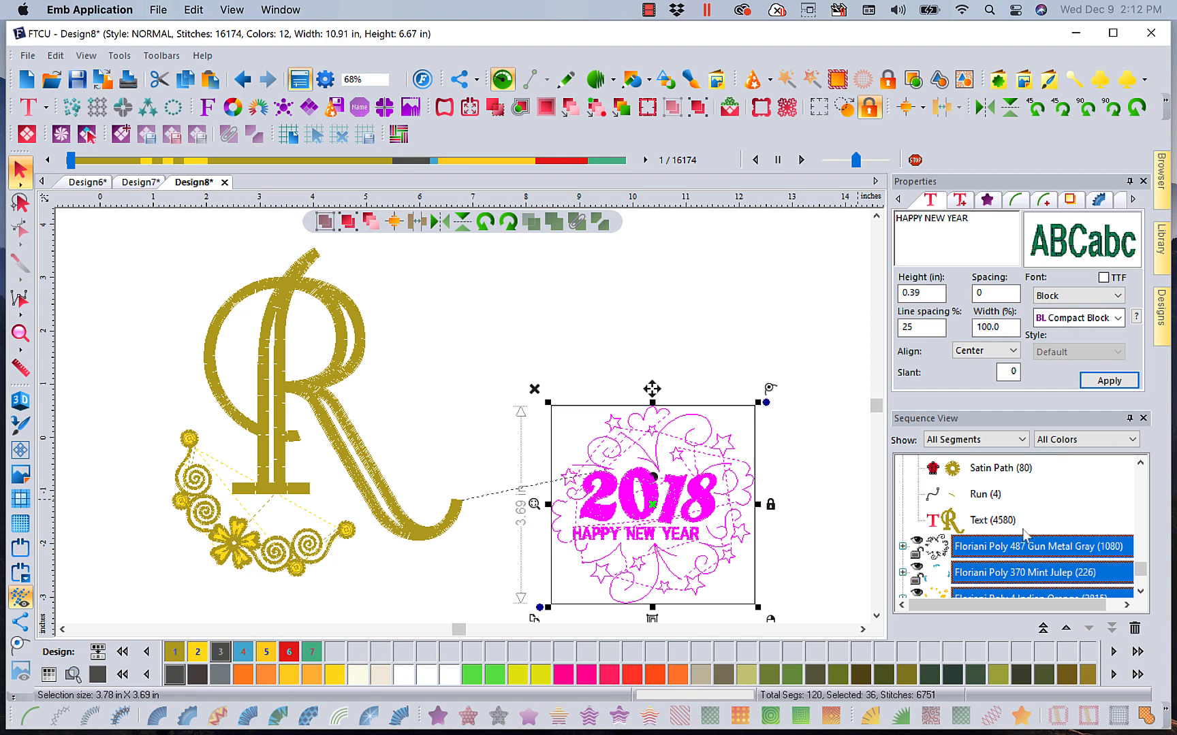
scroll(1140, 575, down, 1)
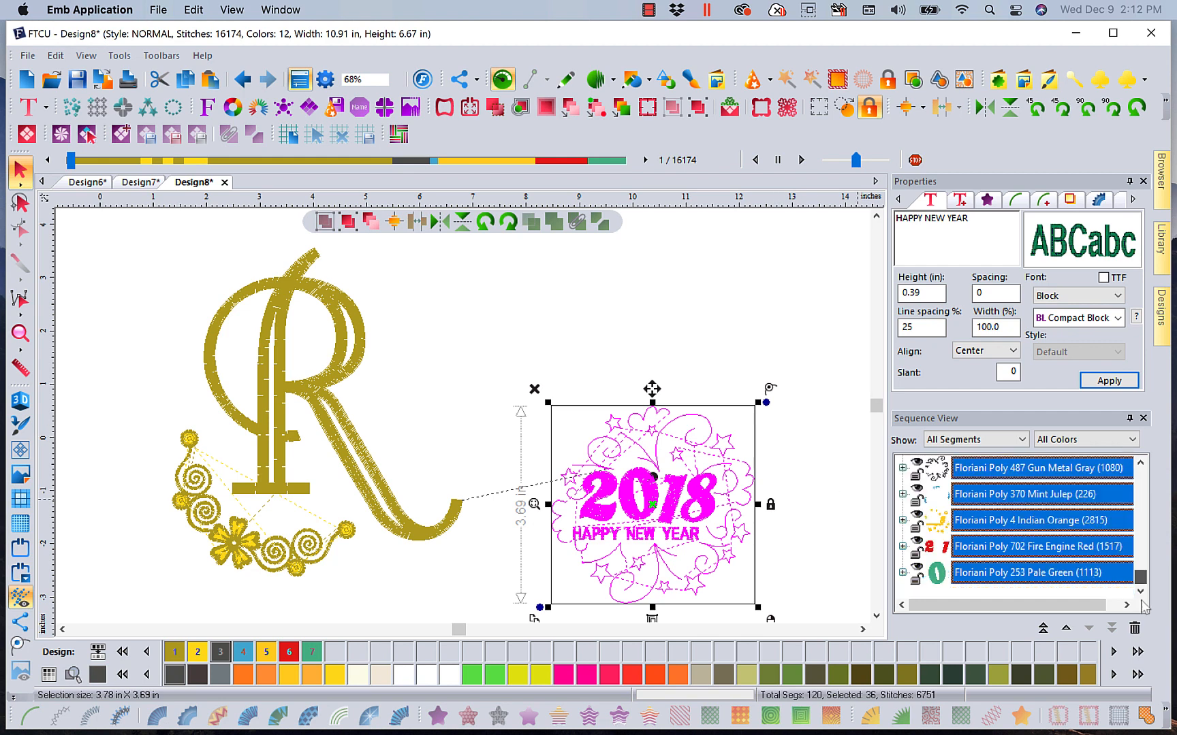
click(987, 553)
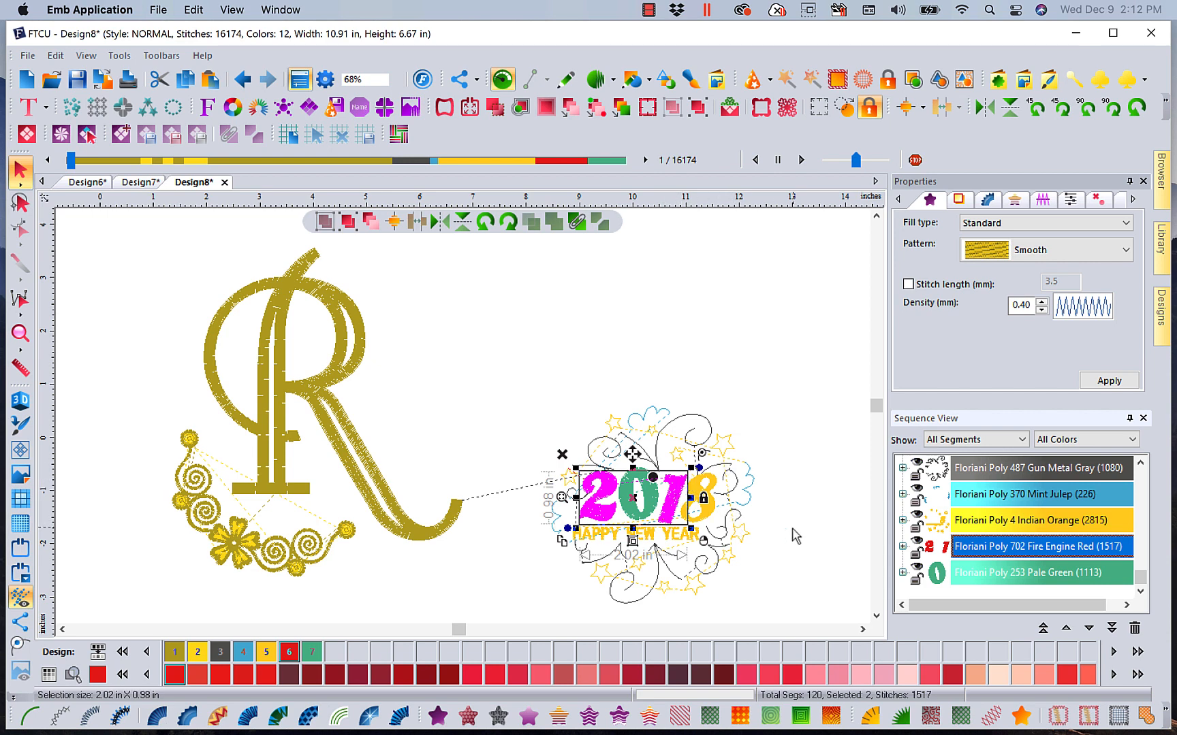
click(800, 487)
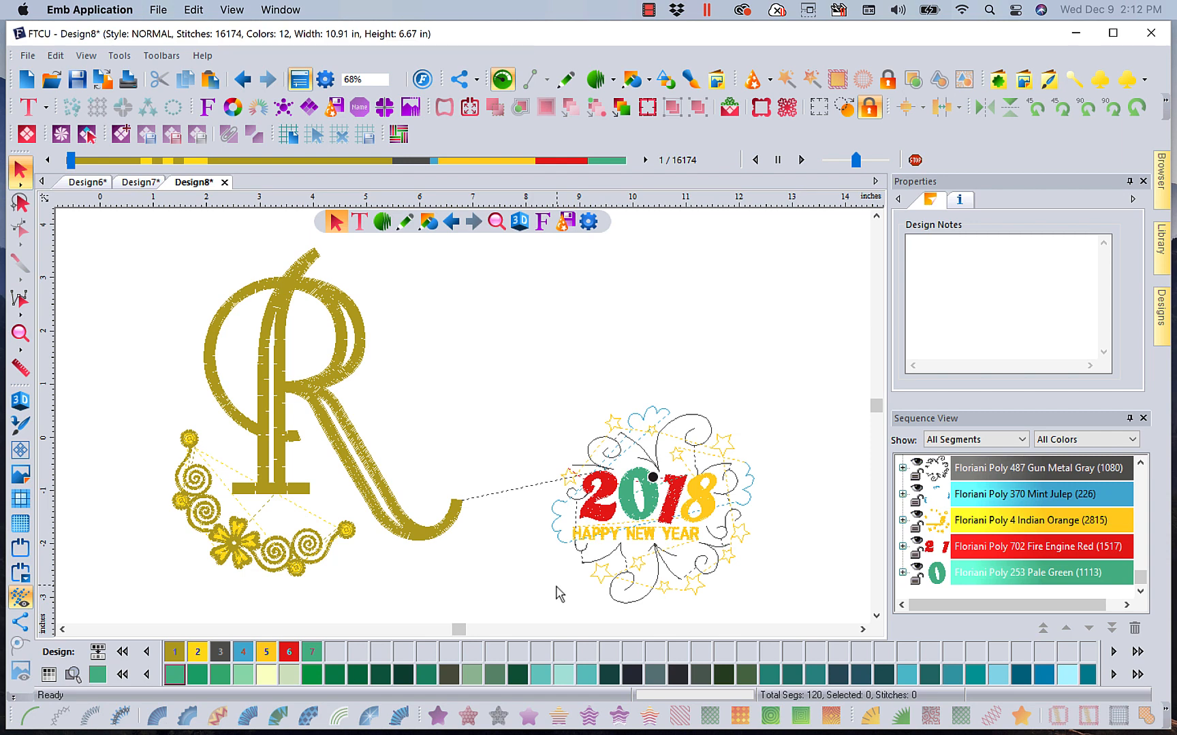
click(704, 428)
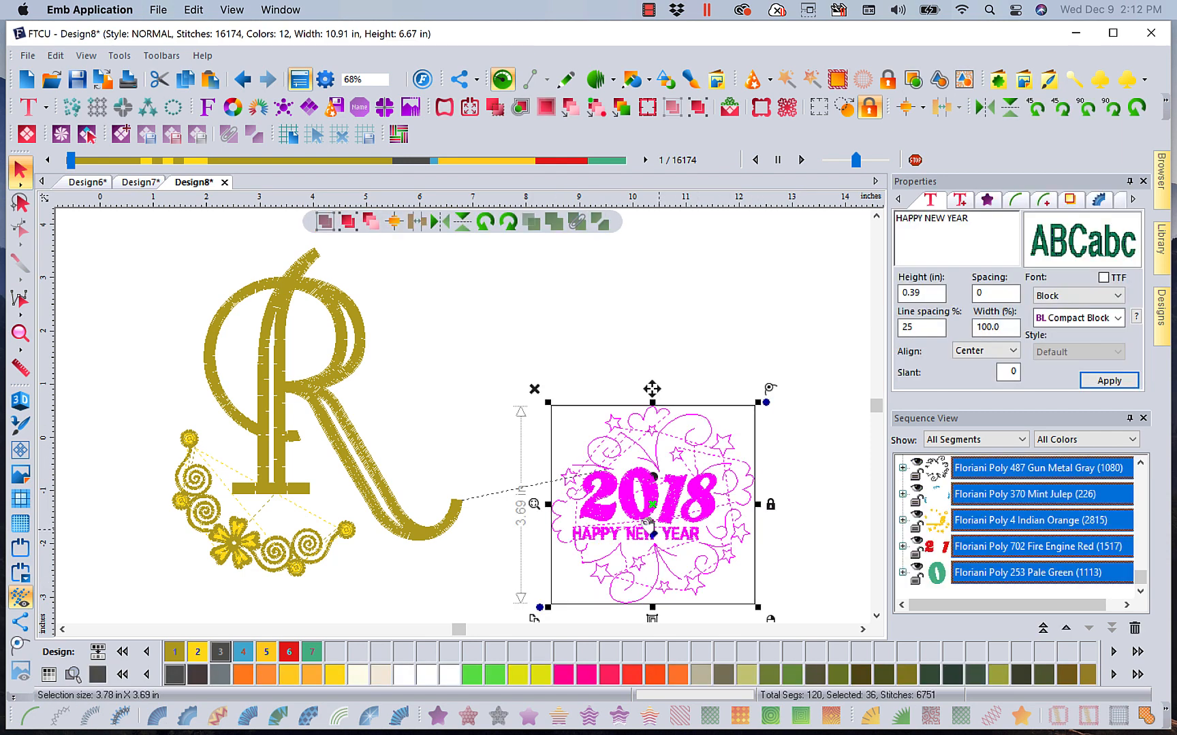
click(798, 432)
click(602, 519)
click(983, 554)
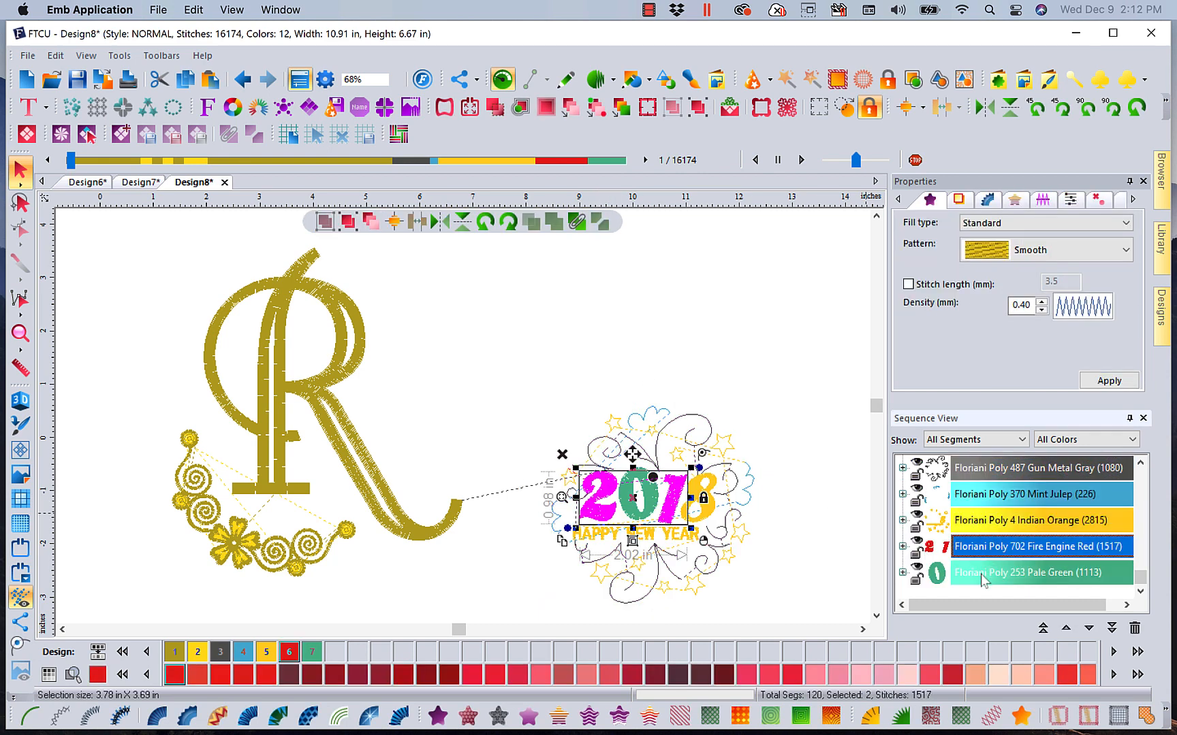
ctrl+click(981, 575)
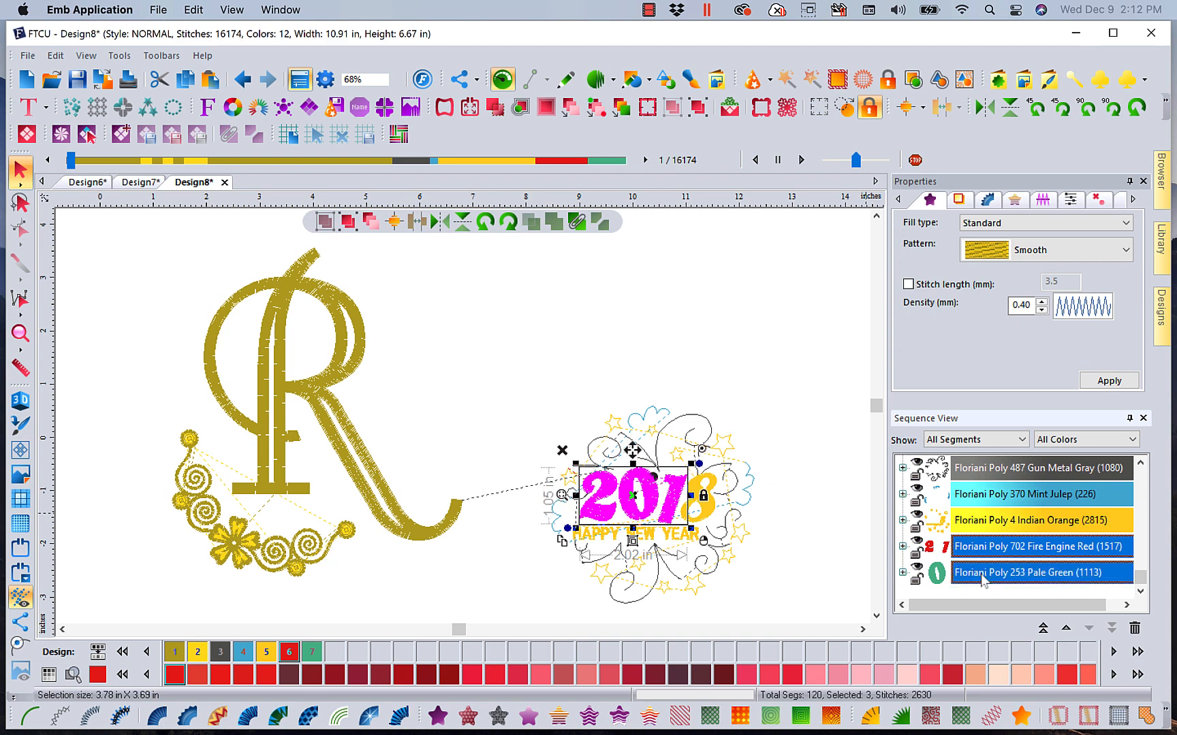
Select the 8 numeral and the HAPPY NEW YEAR text in the sequence view and delete them
click(902, 521)
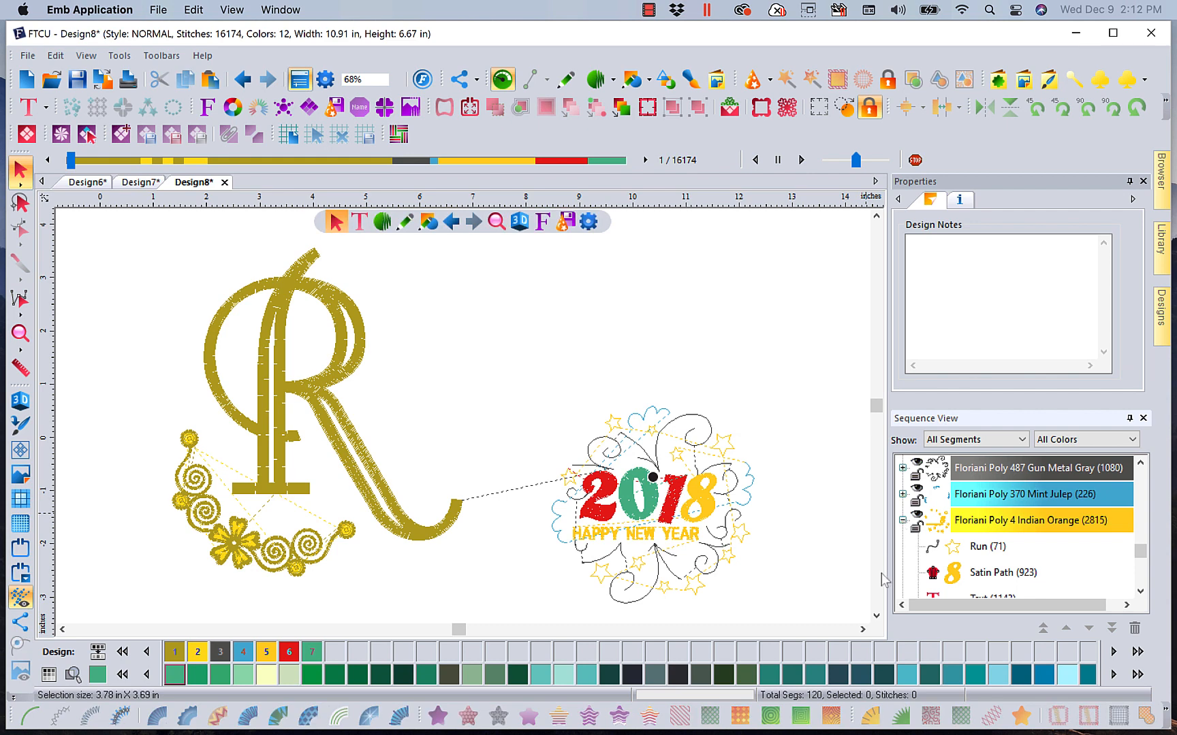
click(975, 575)
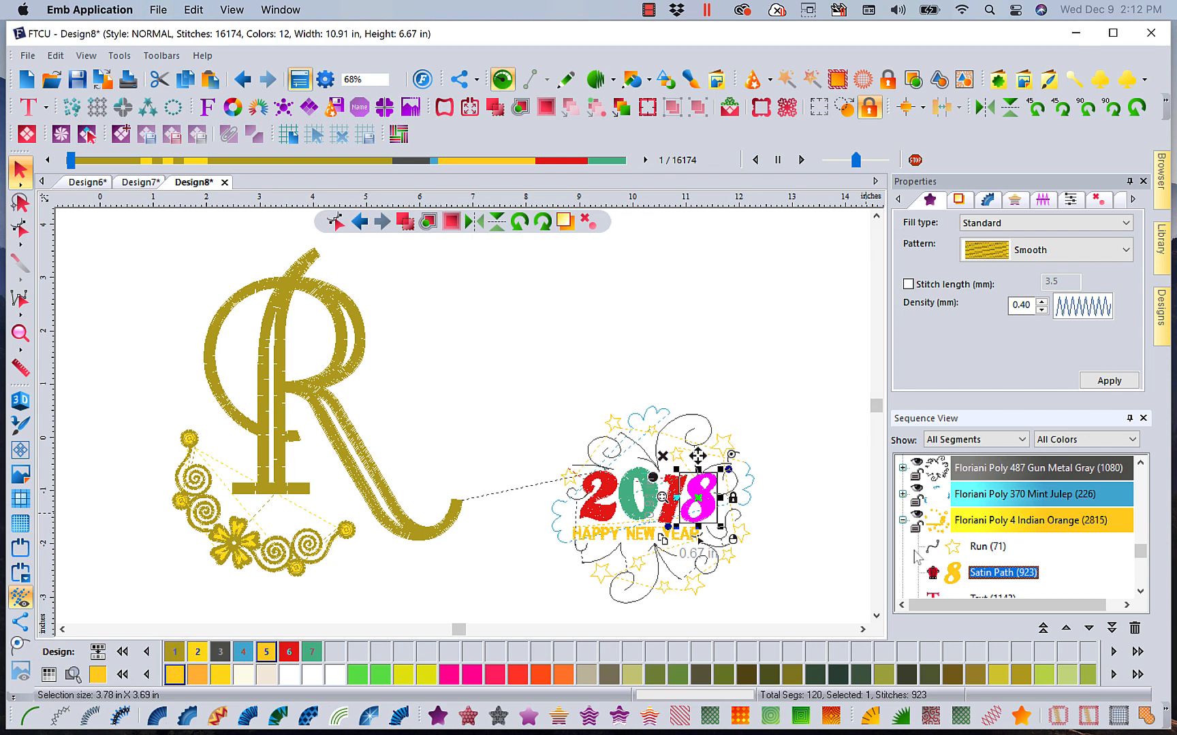
click(1139, 591)
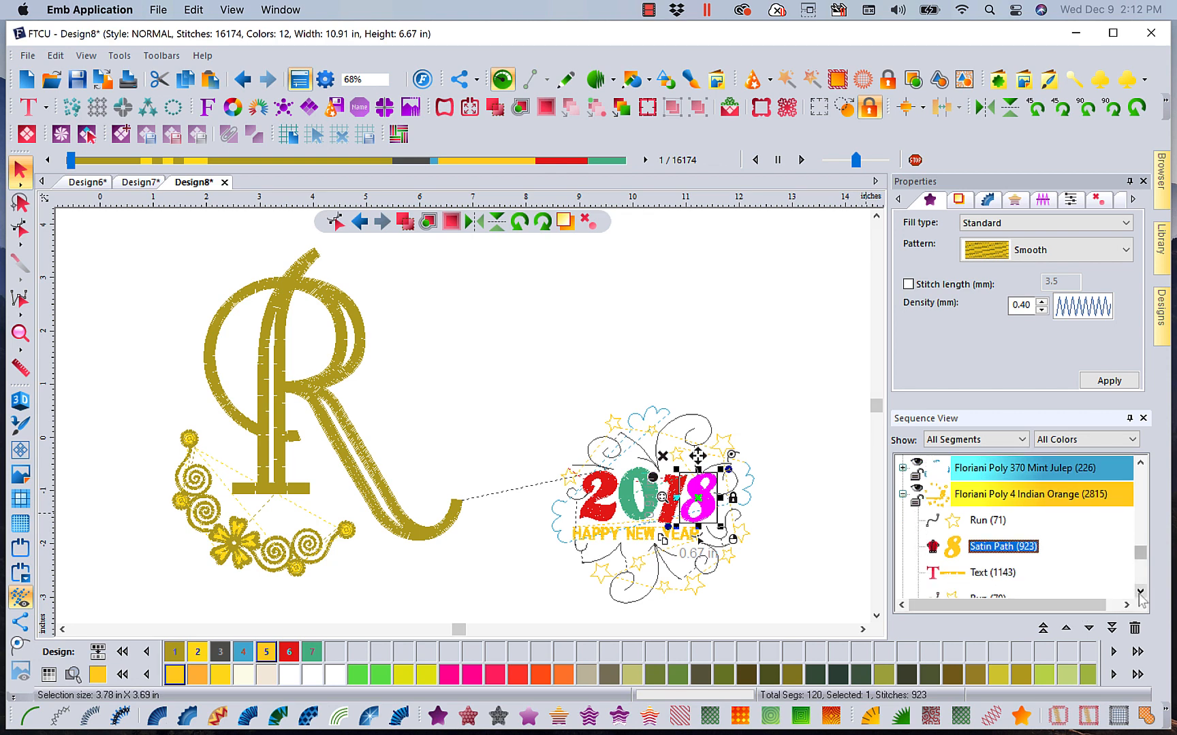
click(1140, 592)
click(1140, 592)
click(1140, 592)
click(1140, 592)
click(1140, 593)
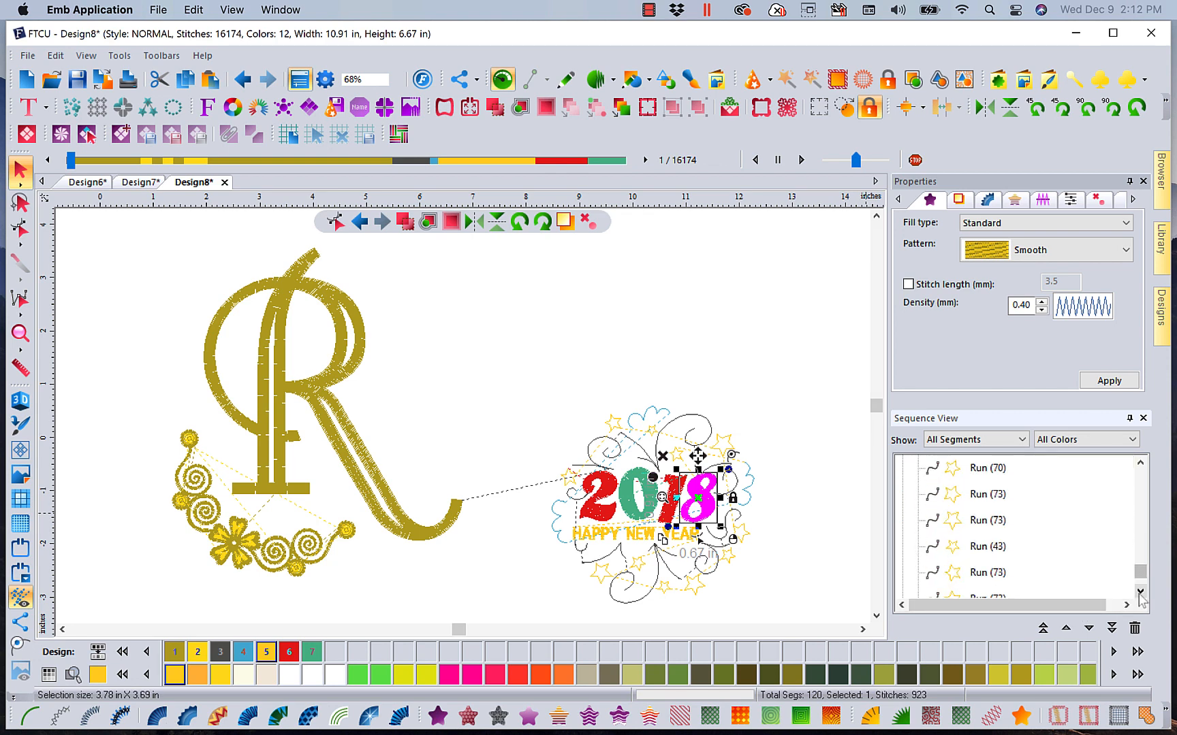
click(1139, 464)
click(1140, 464)
click(1140, 464)
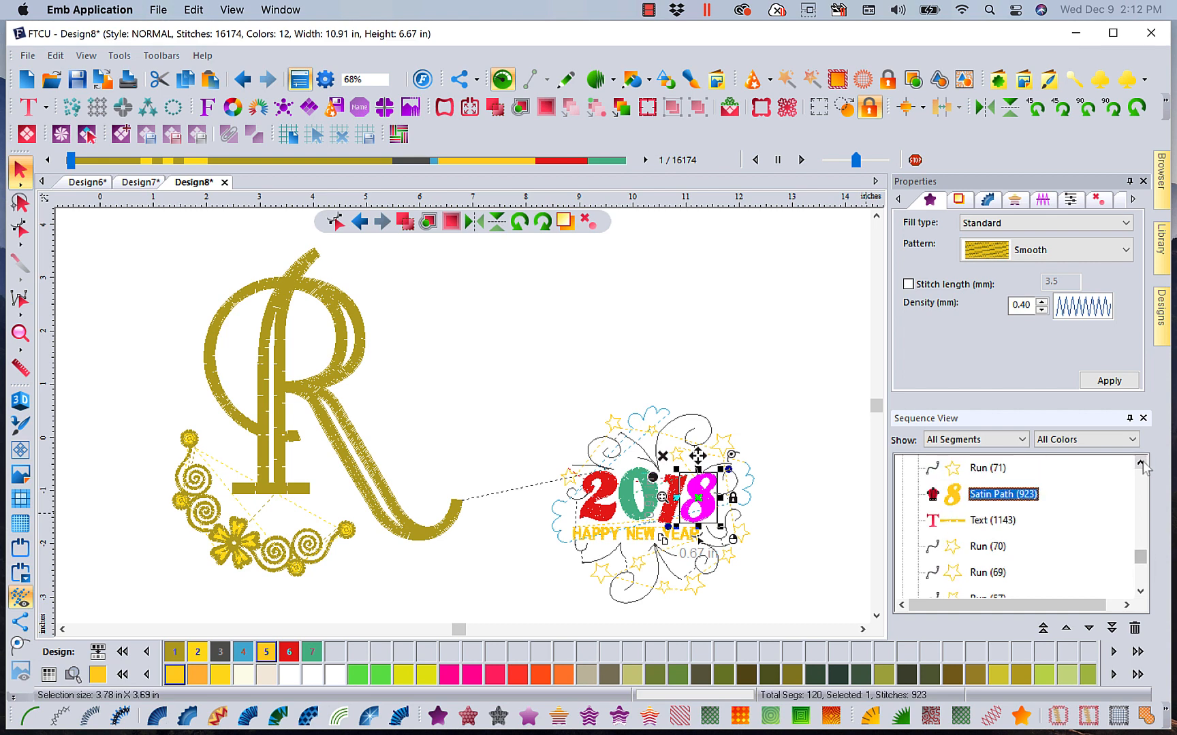
ctrl+click(1000, 524)
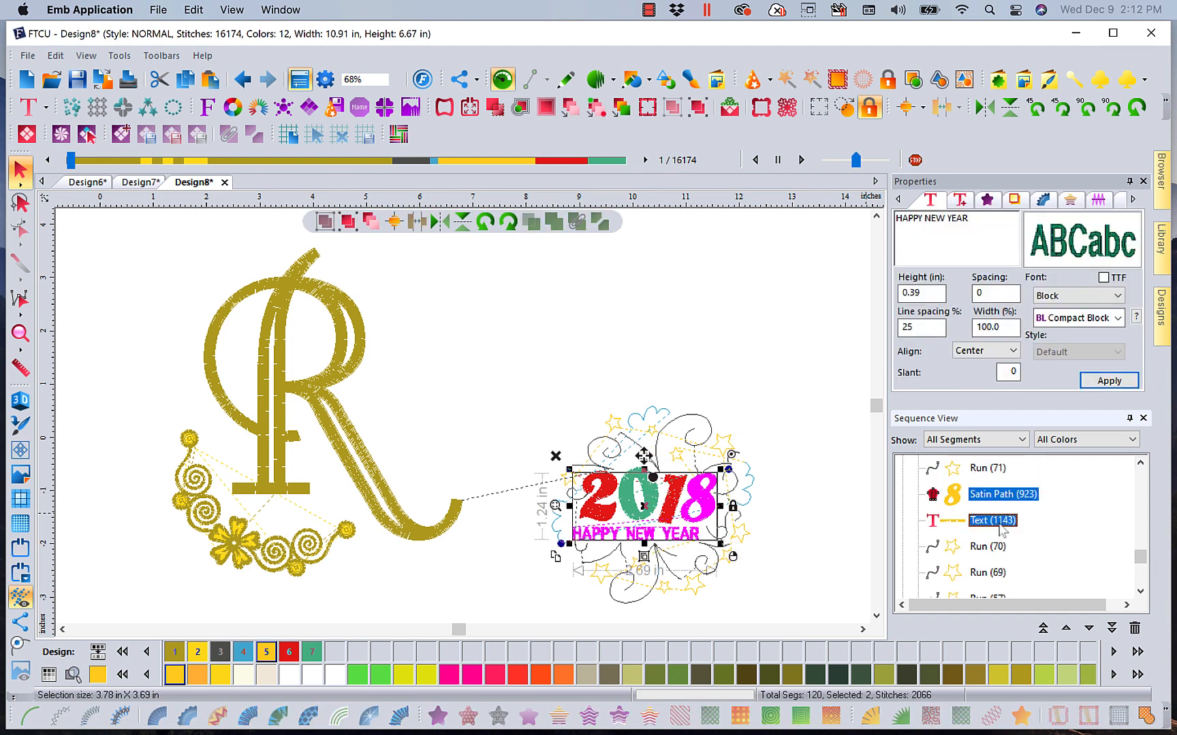
key(Delete)
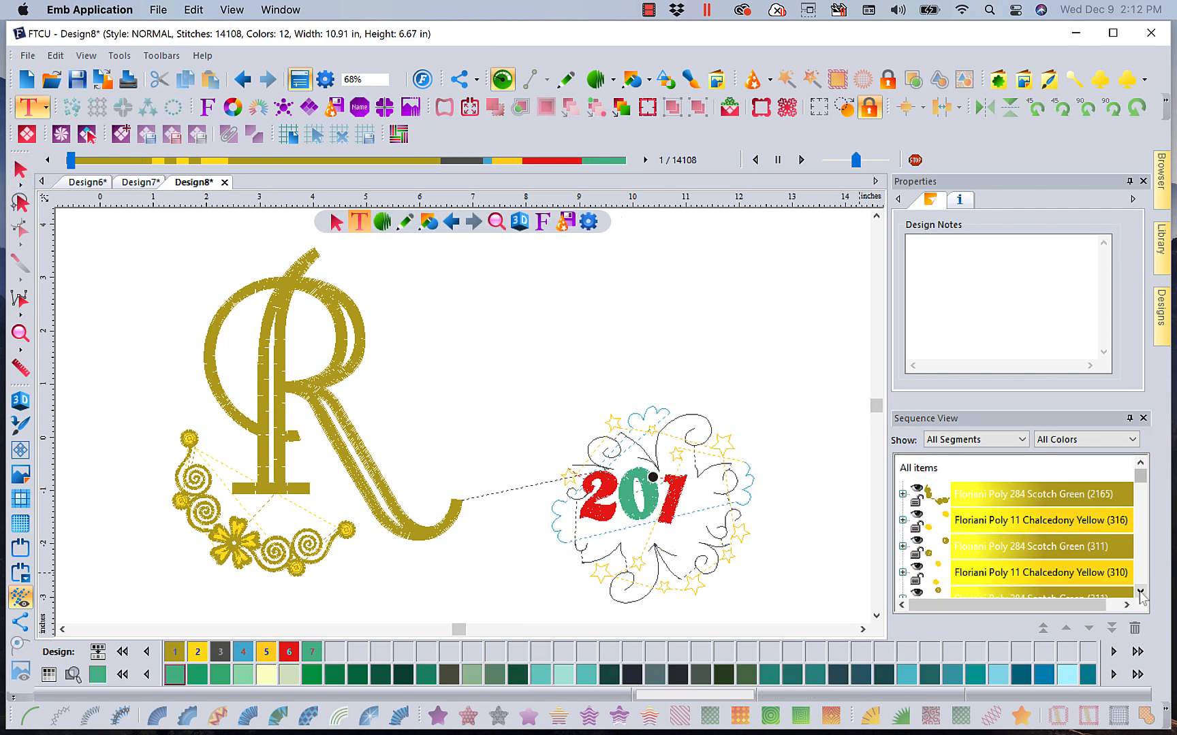
Scroll through the sequence view, then select the red and green 201 numeral color groups and delete them
click(1140, 592)
click(1140, 593)
click(1140, 592)
click(1140, 592)
click(1140, 592)
click(1140, 593)
click(1139, 592)
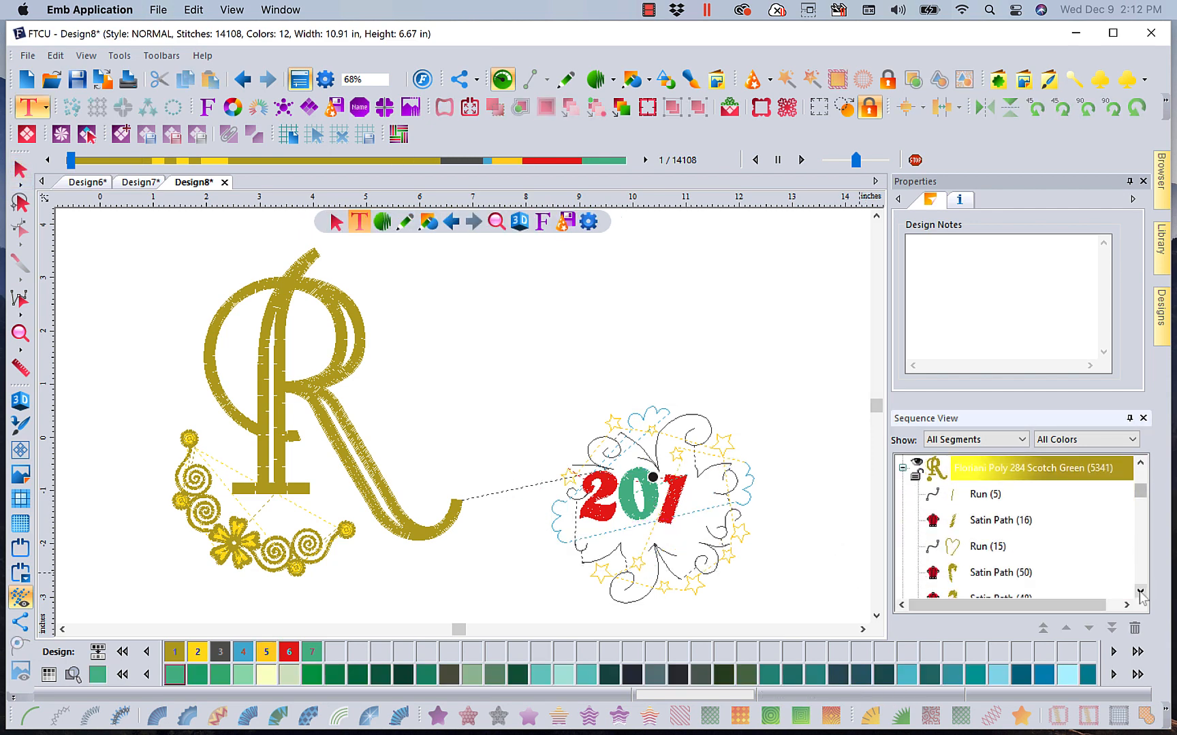
click(1140, 592)
click(1140, 593)
click(1140, 593)
click(1140, 592)
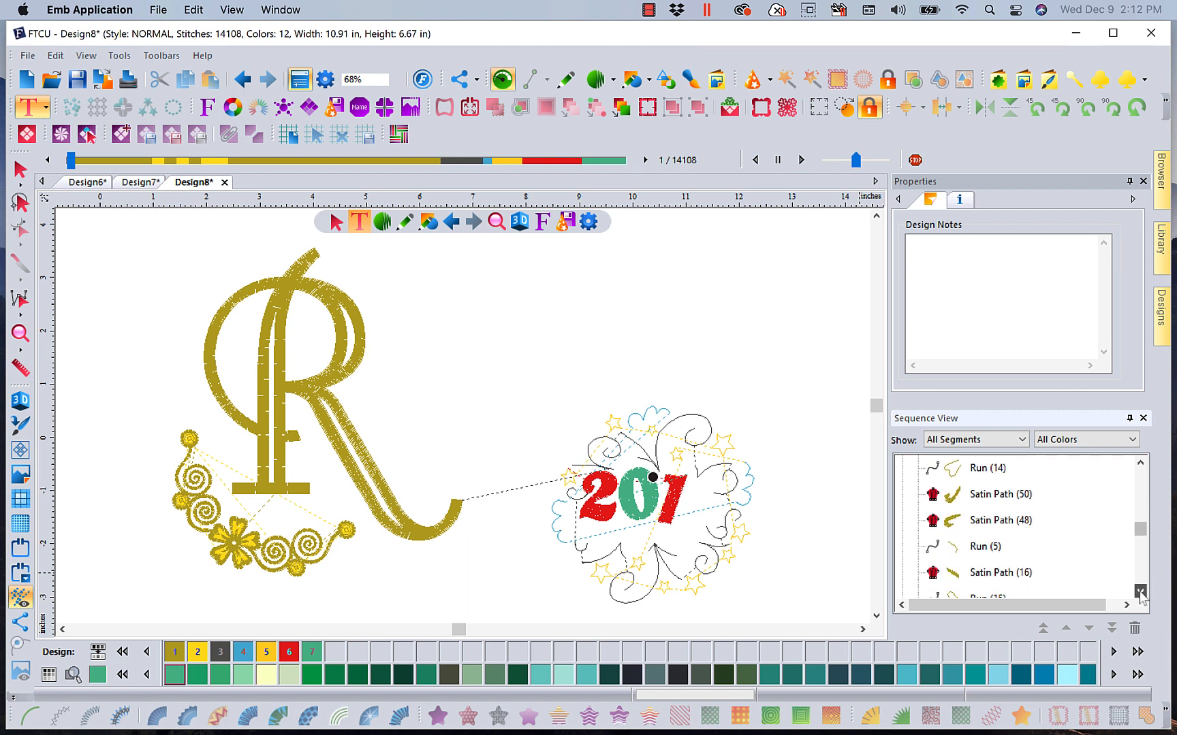
click(1140, 593)
click(1140, 593)
click(1140, 593)
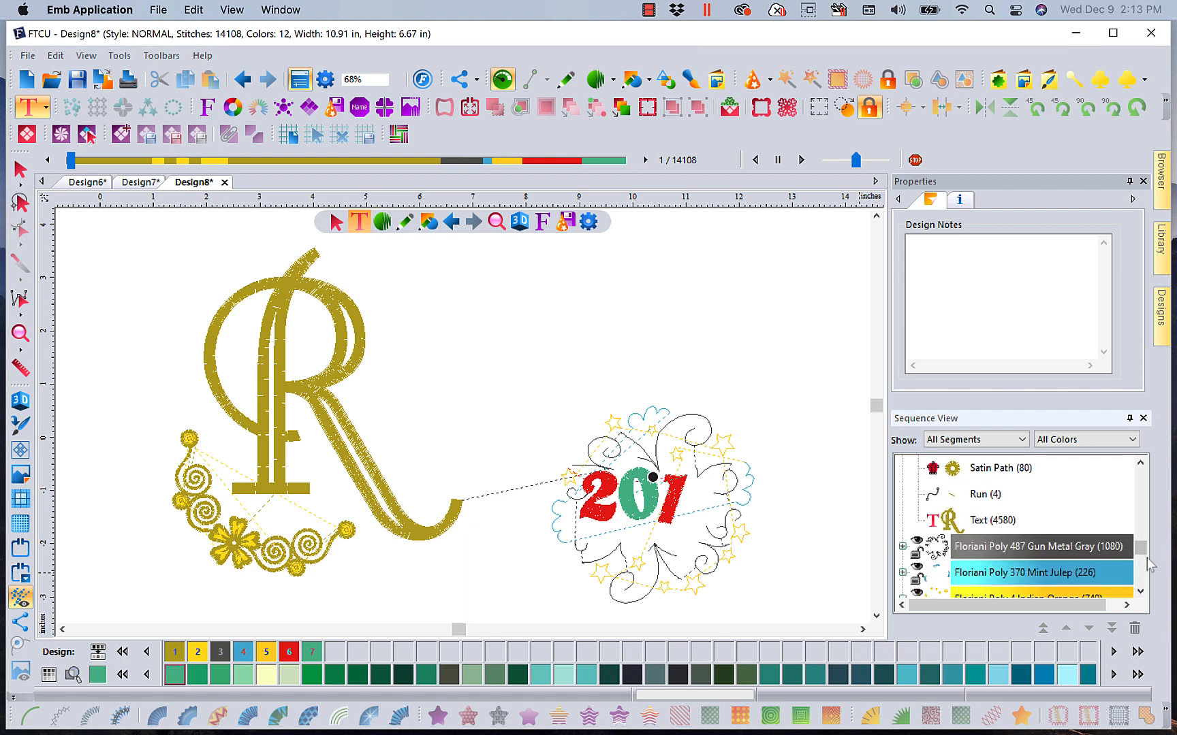
click(1140, 593)
click(1139, 592)
click(1140, 592)
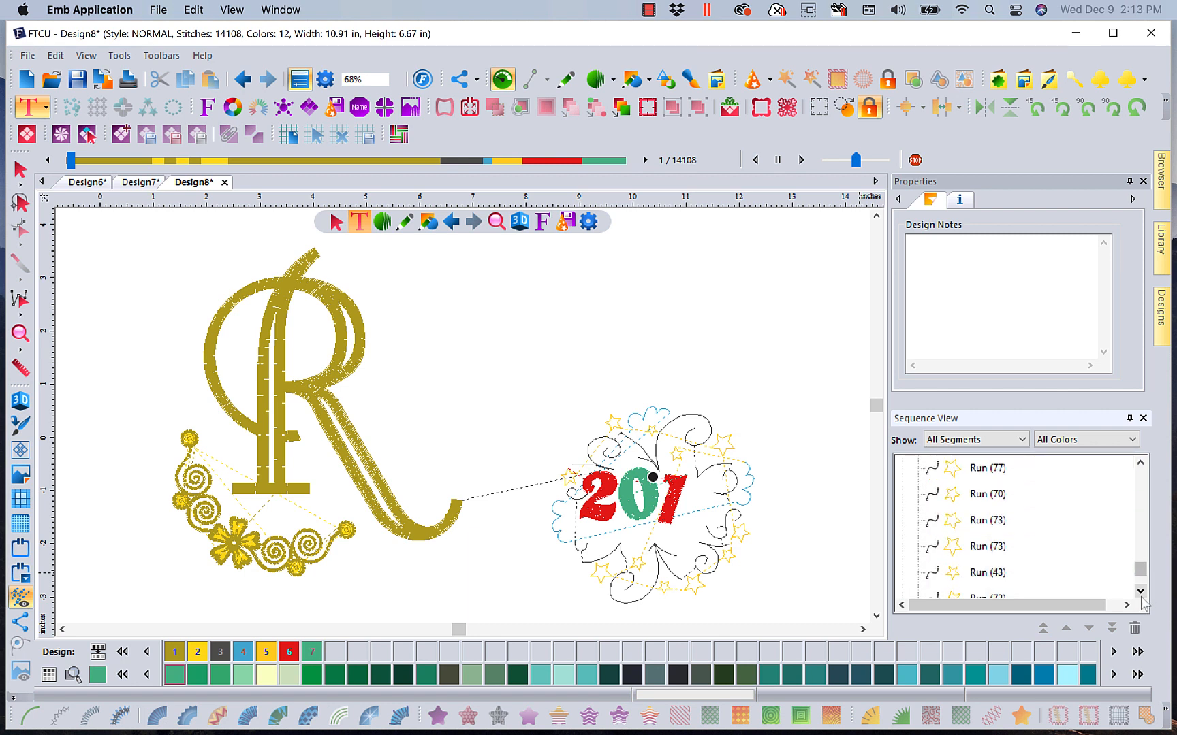
click(1140, 593)
click(1139, 592)
click(1140, 593)
click(1139, 592)
click(1006, 546)
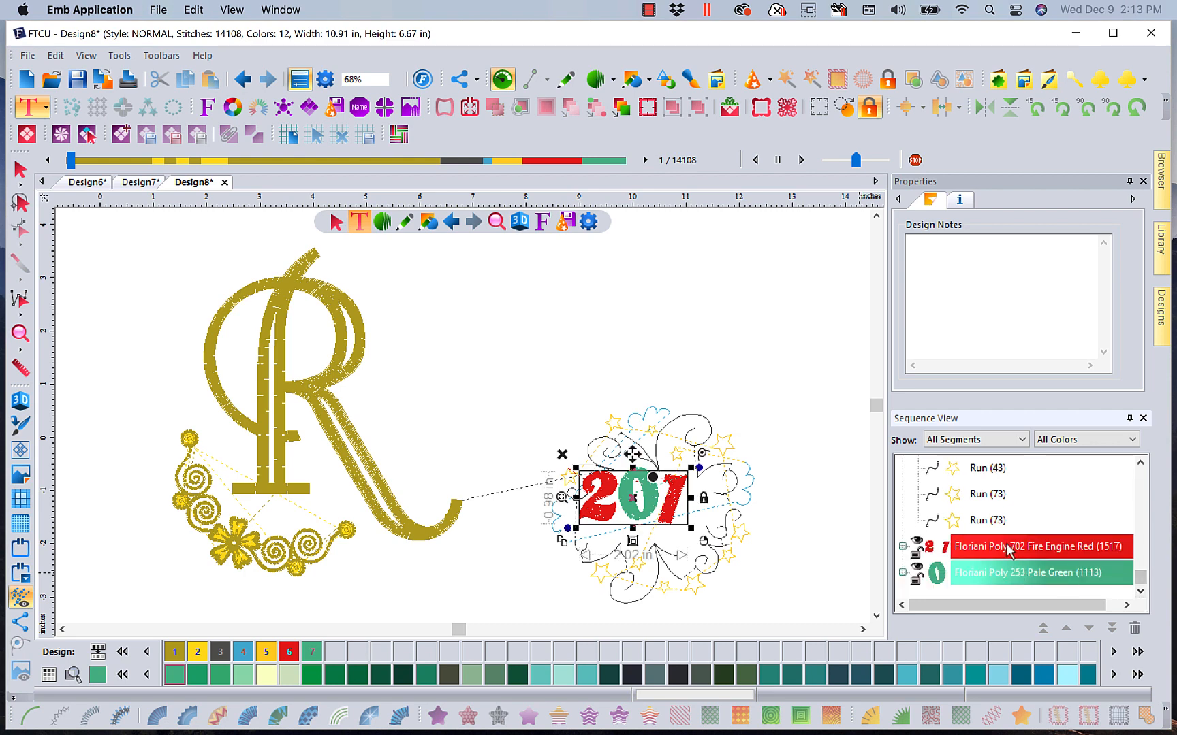
ctrl+click(978, 573)
key(Delete)
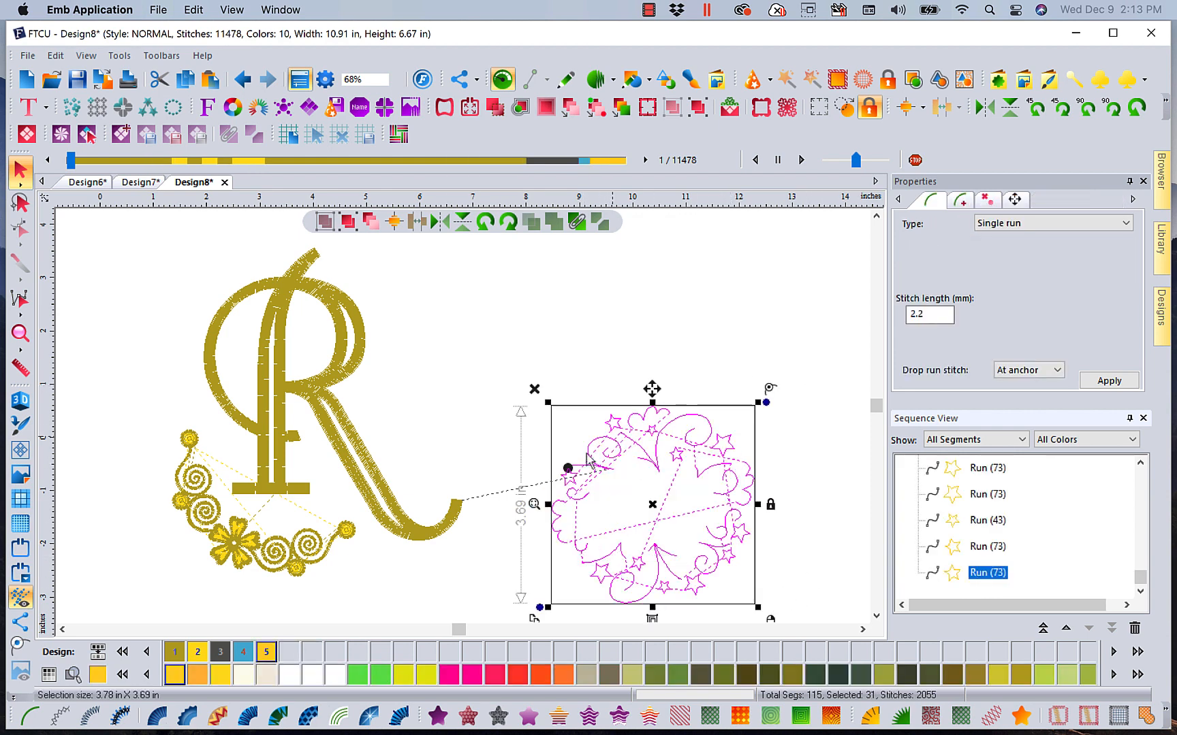
Select all the Indian Orange star runs in the sequence view and copy them
click(726, 297)
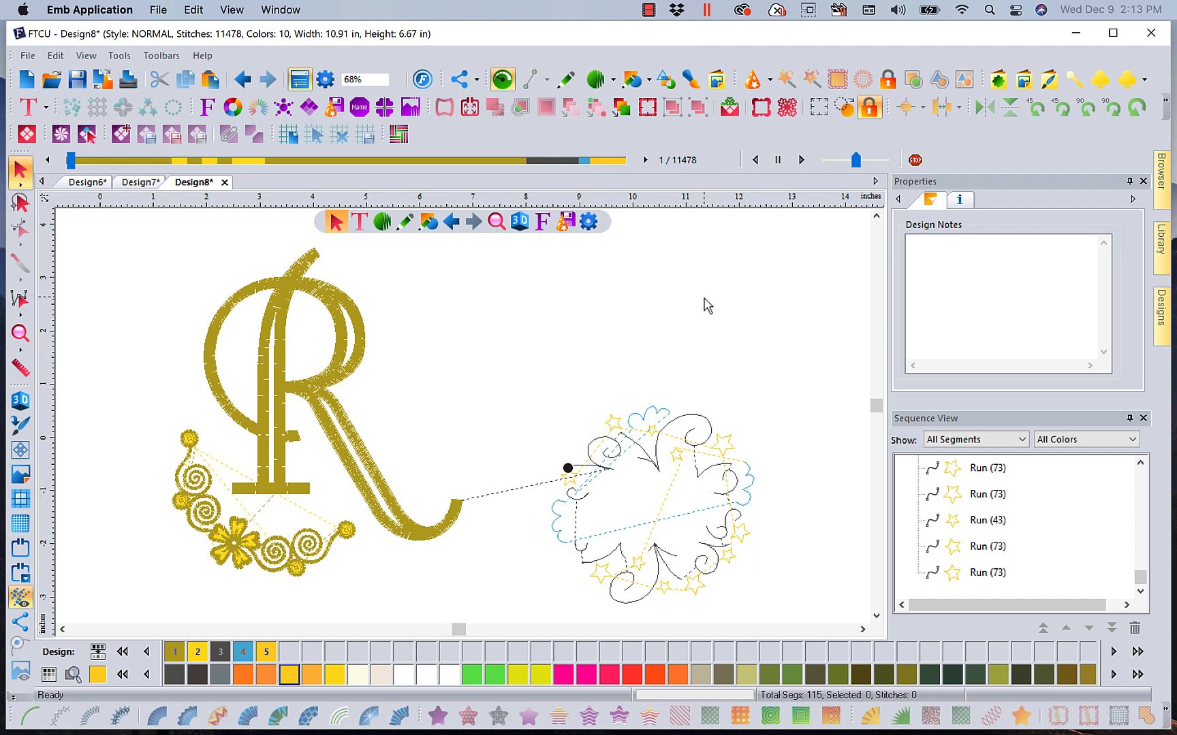
click(1140, 463)
click(1140, 463)
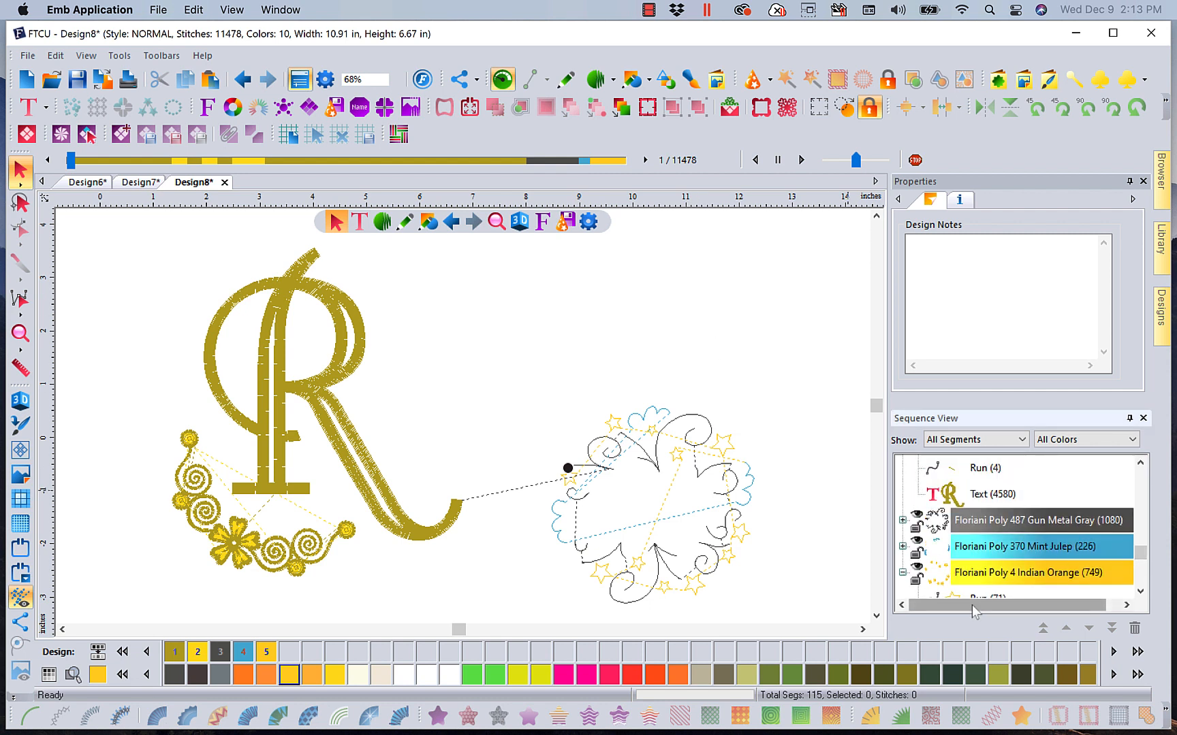
scroll(1021, 566, down, 3)
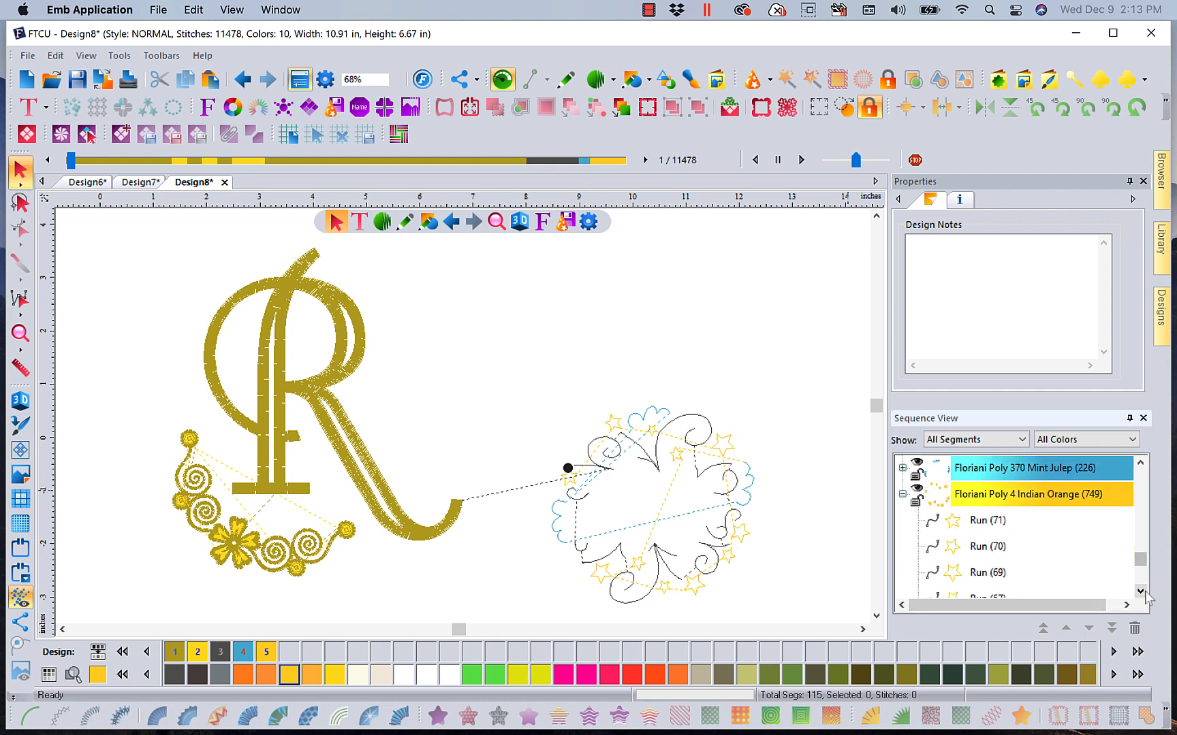
click(985, 521)
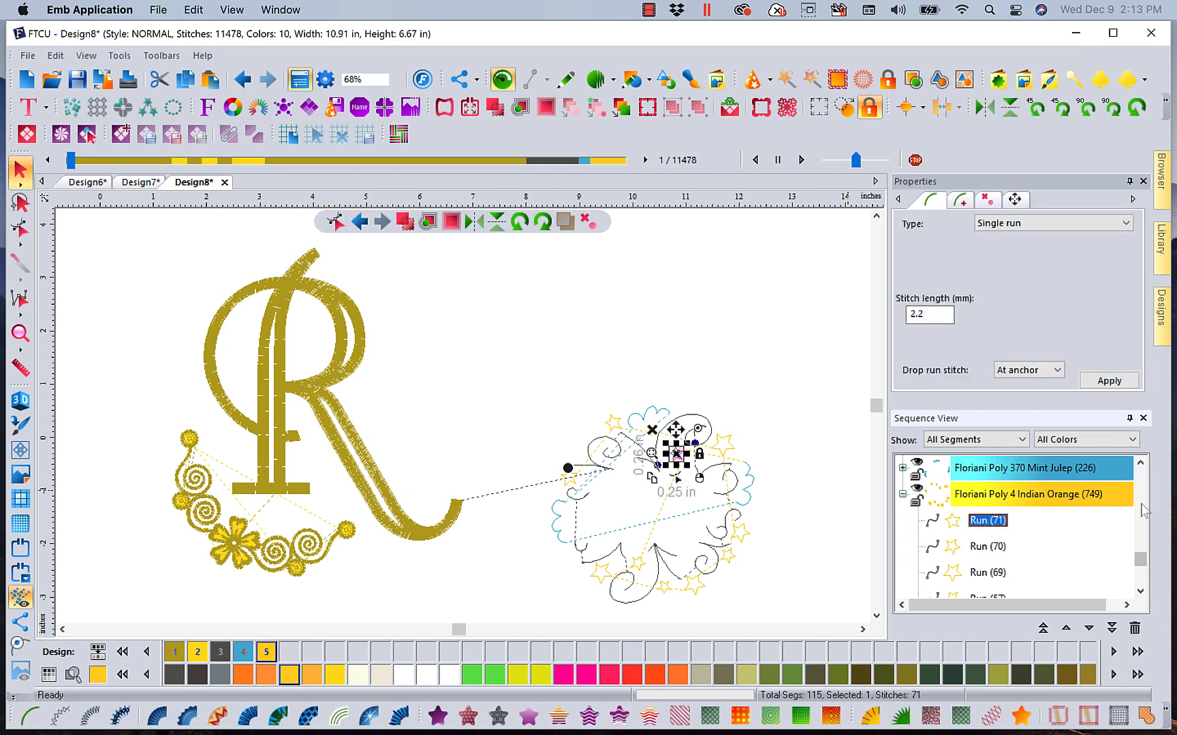
drag(1146, 567, 1142, 594)
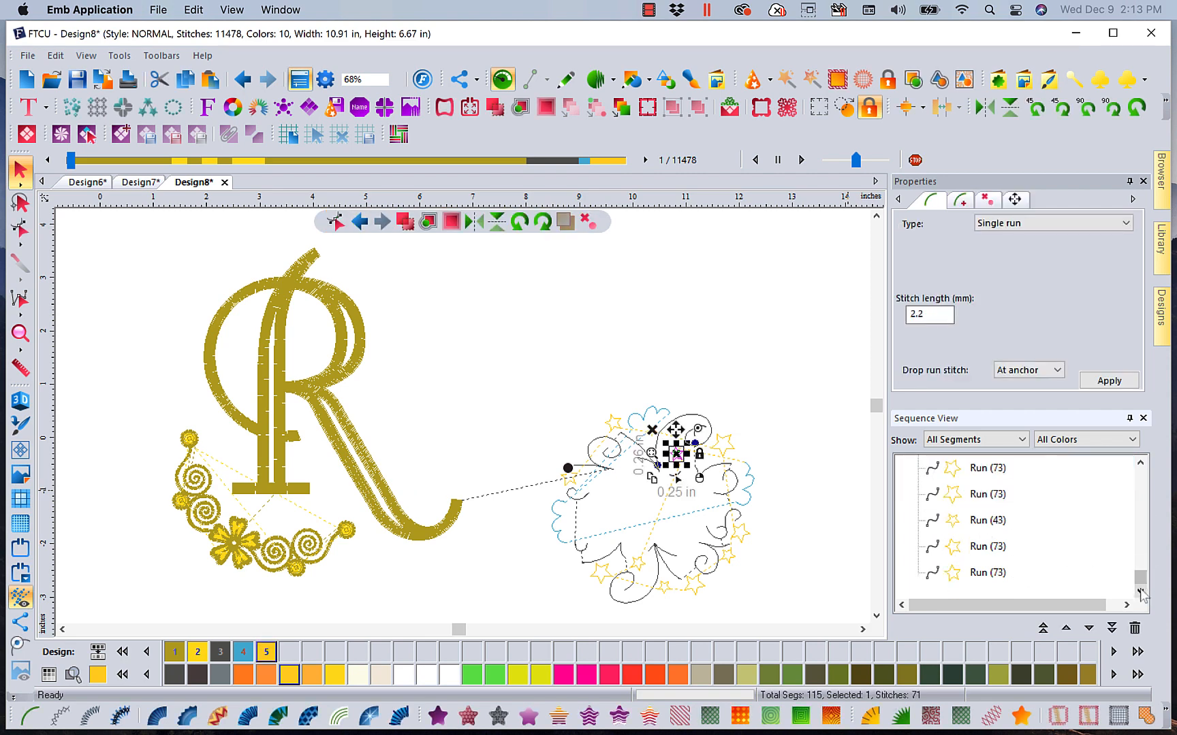
shift+click(999, 578)
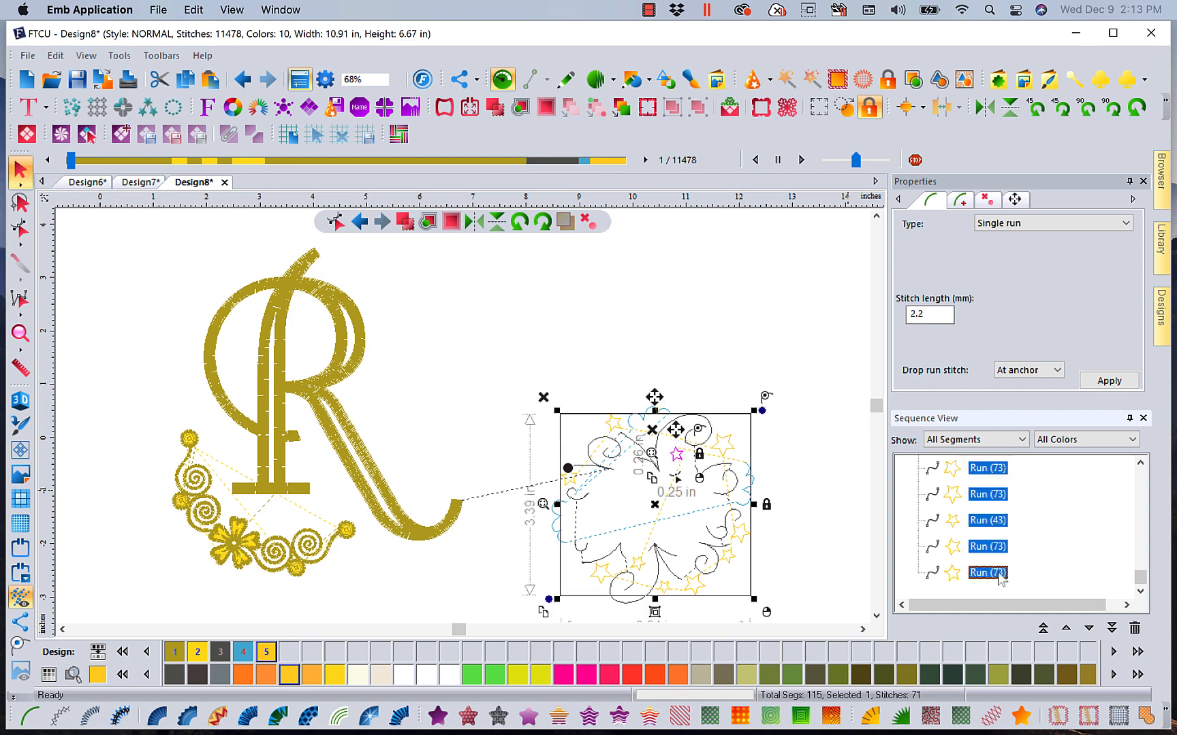
right_click(705, 485)
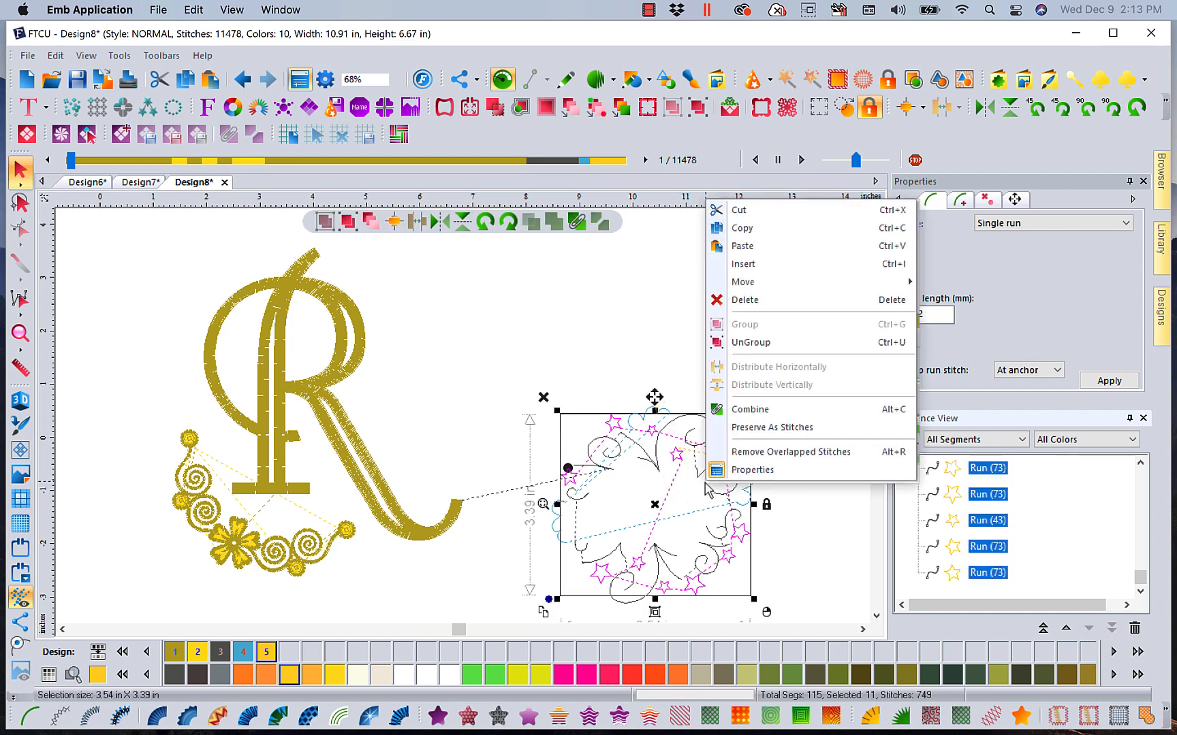
click(742, 228)
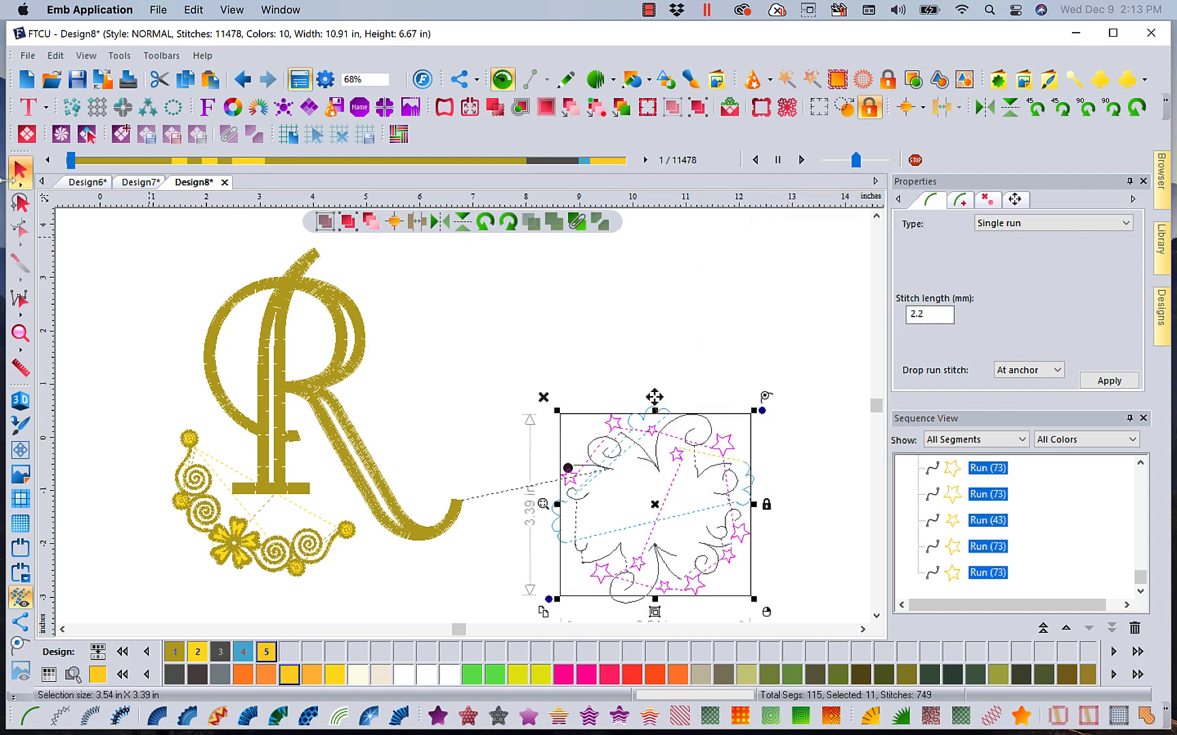
Create a new design and paste the copied stars into it
click(26, 79)
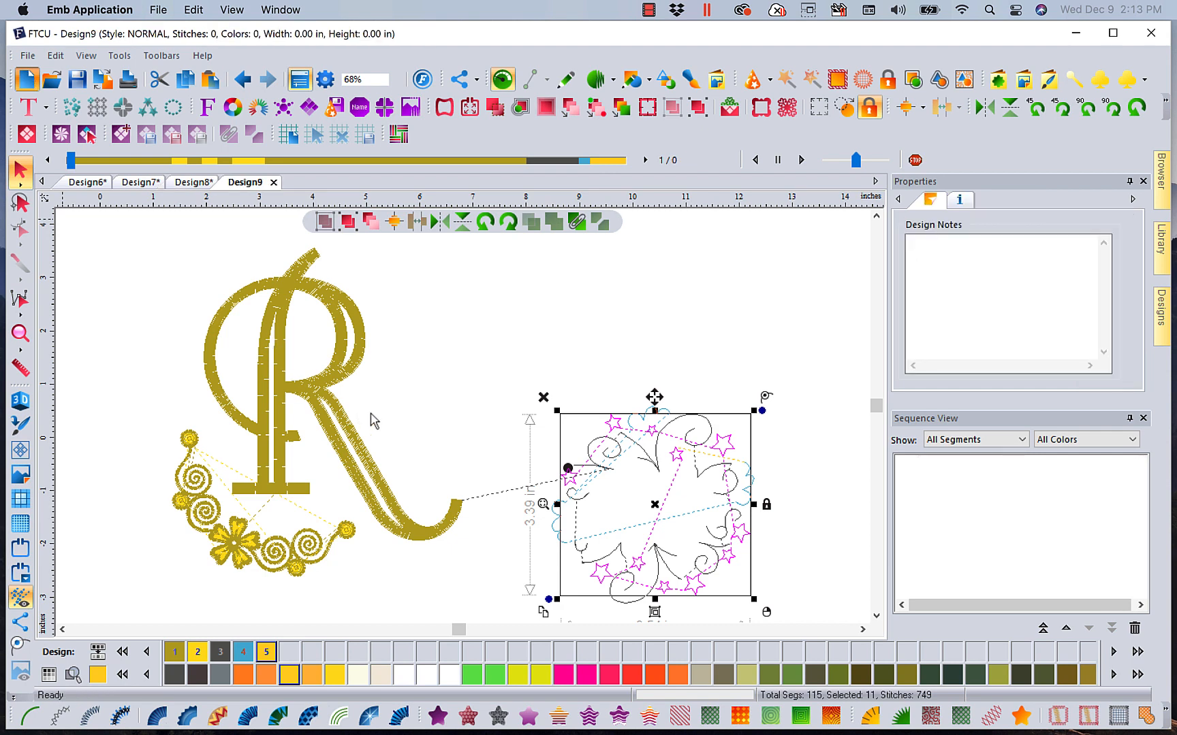
right_click(429, 349)
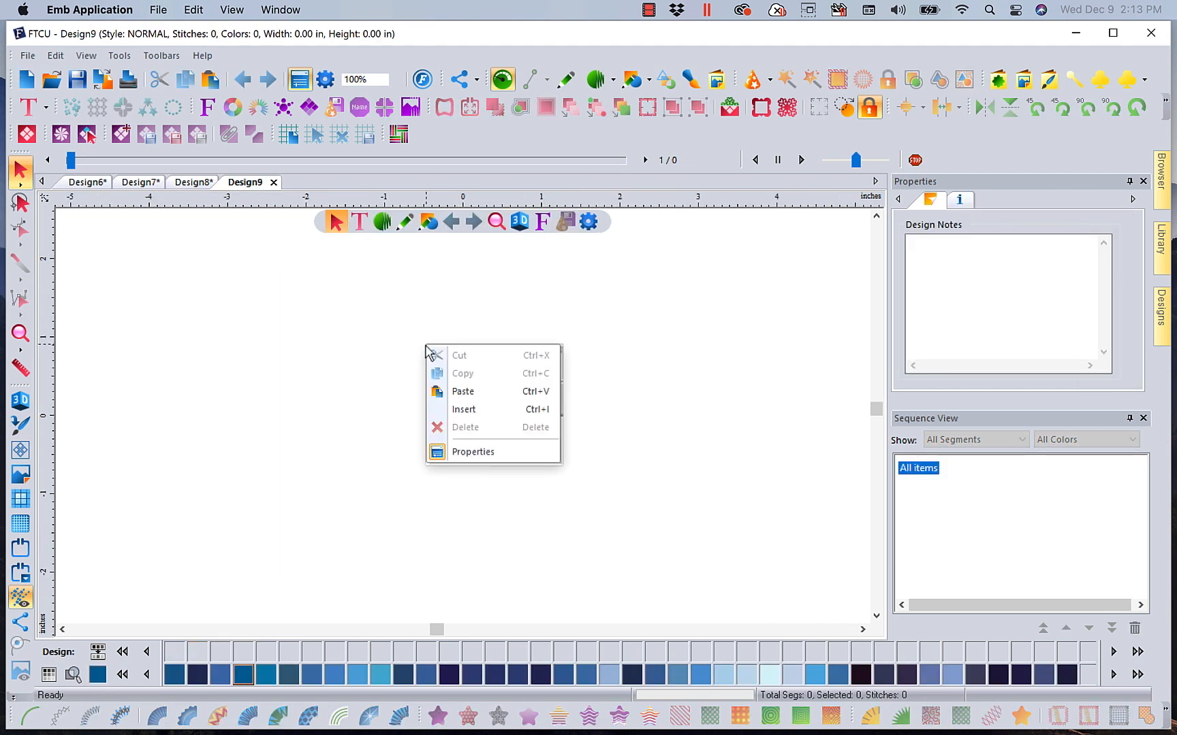
click(463, 391)
click(751, 404)
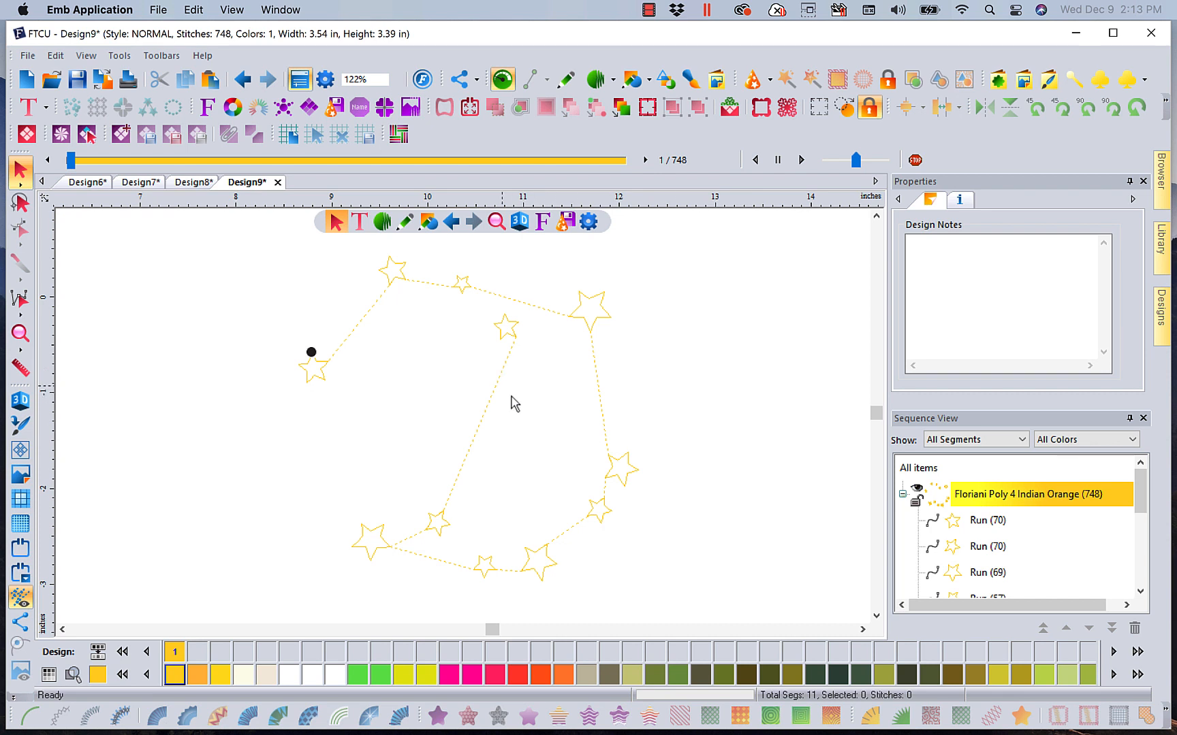
Move three individual stars to new positions, rearranging the star outline
click(974, 525)
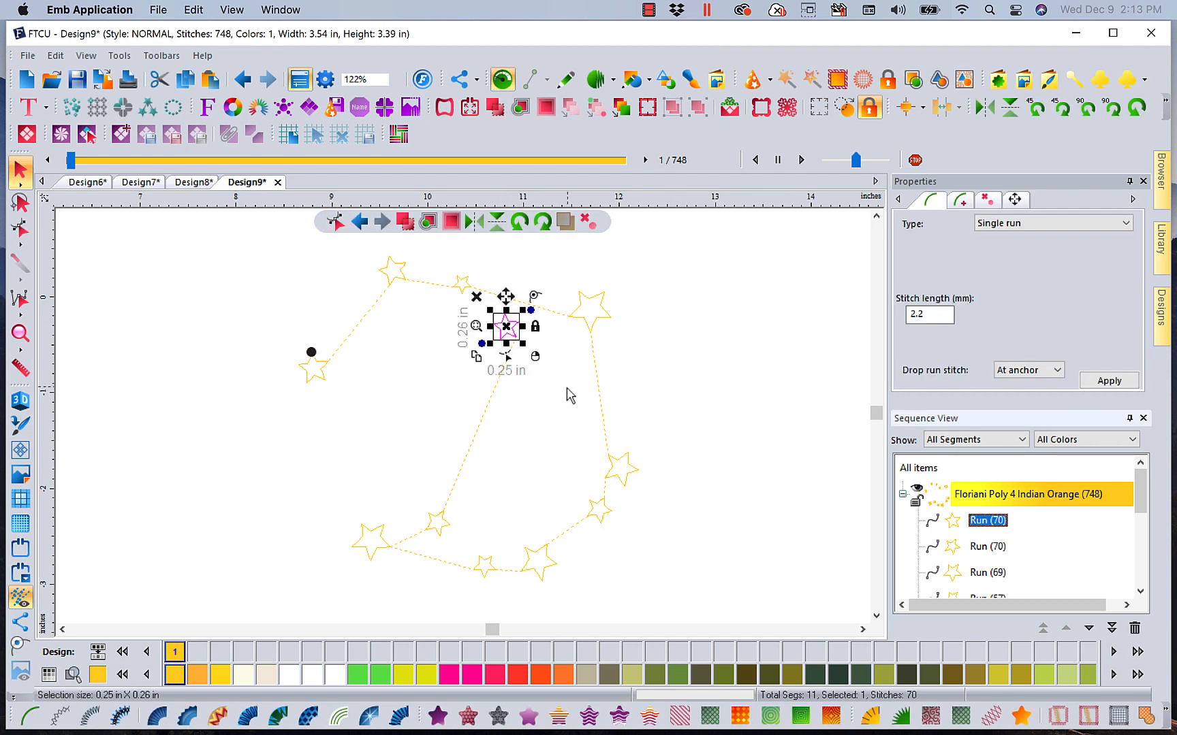
drag(507, 327, 369, 318)
click(987, 548)
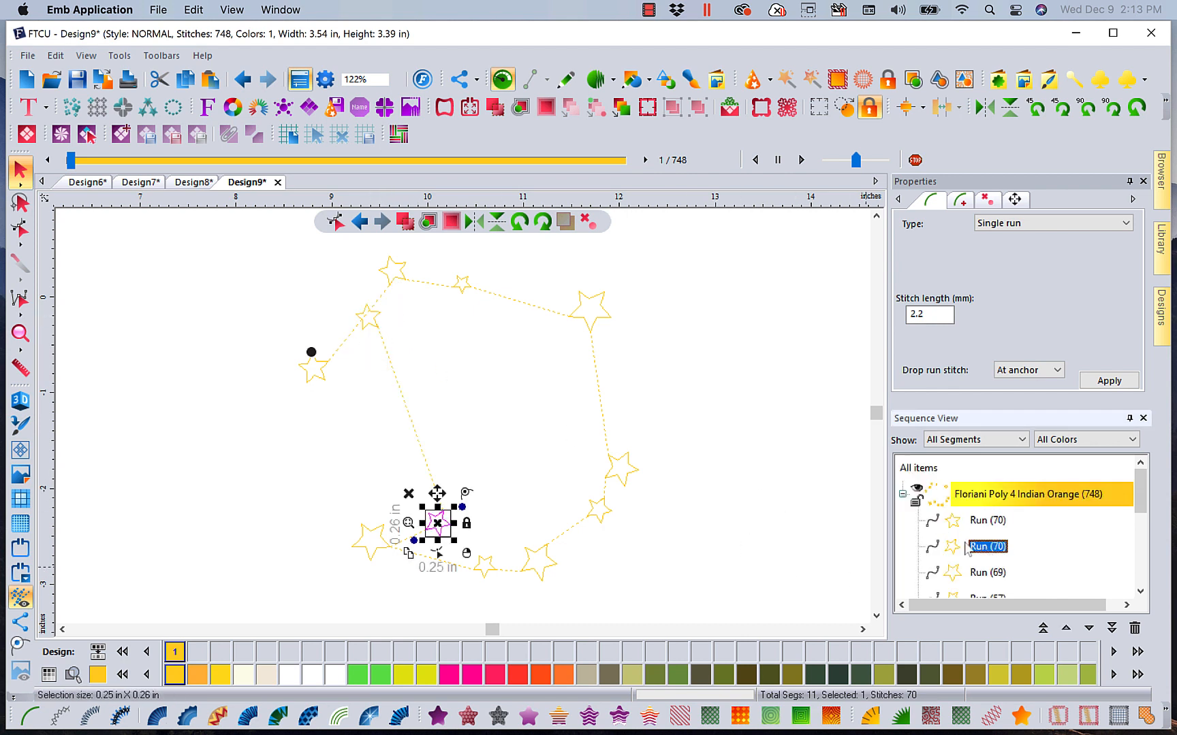
drag(465, 500, 519, 303)
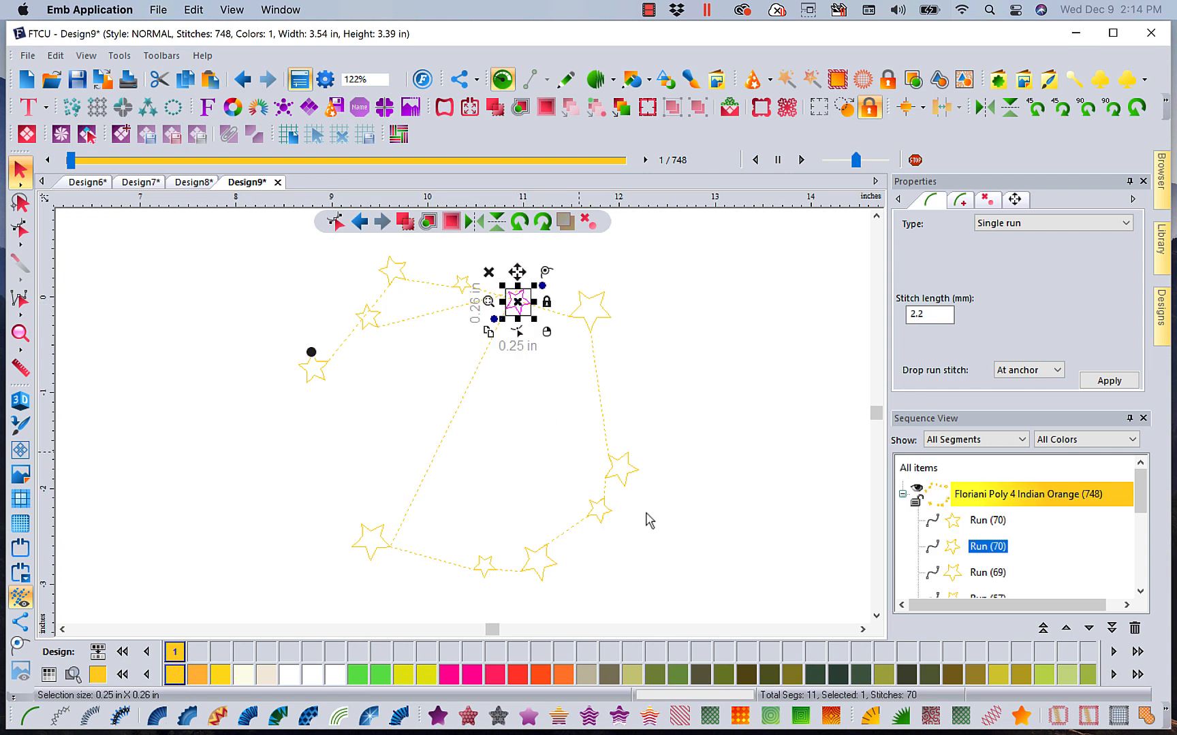
click(987, 573)
drag(375, 548, 612, 399)
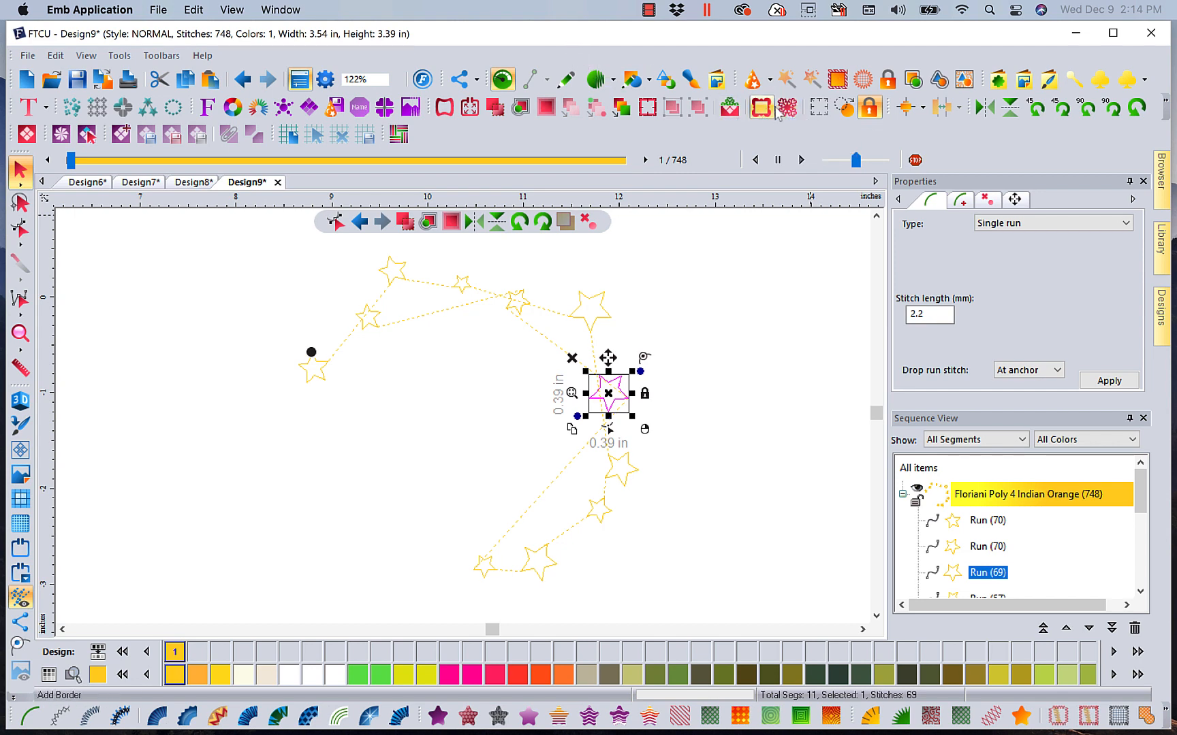
mouse_move(1165, 252)
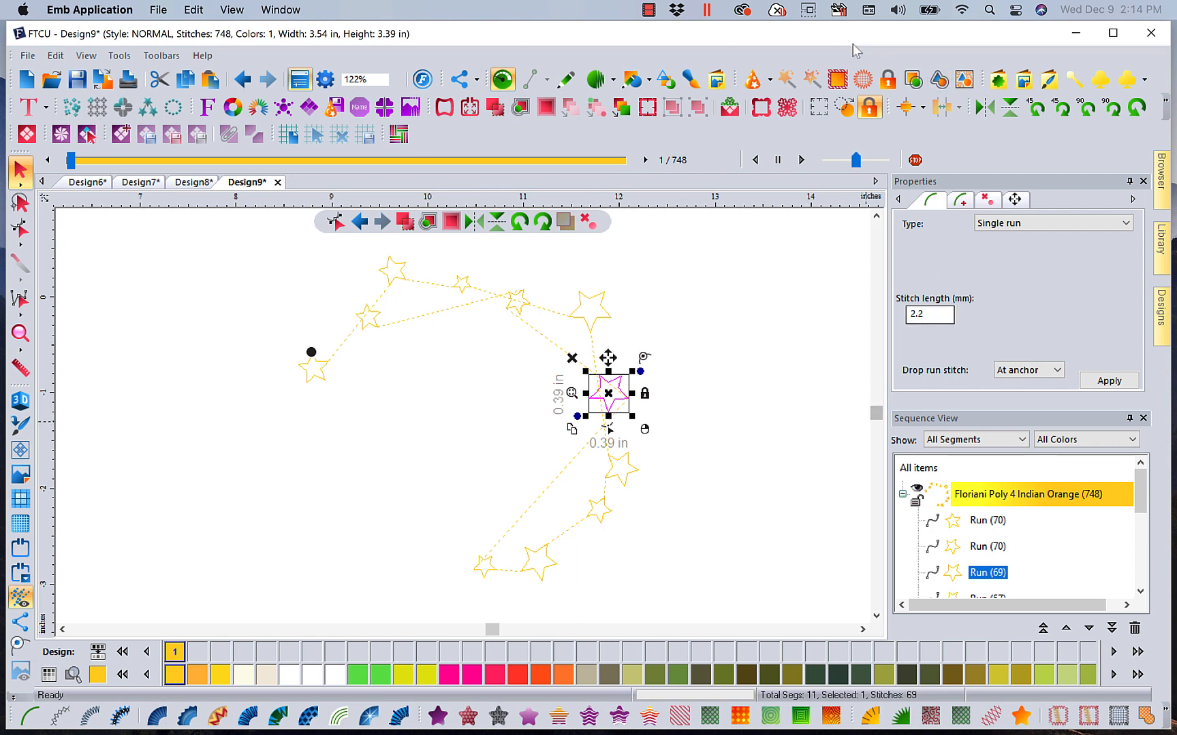
click(654, 15)
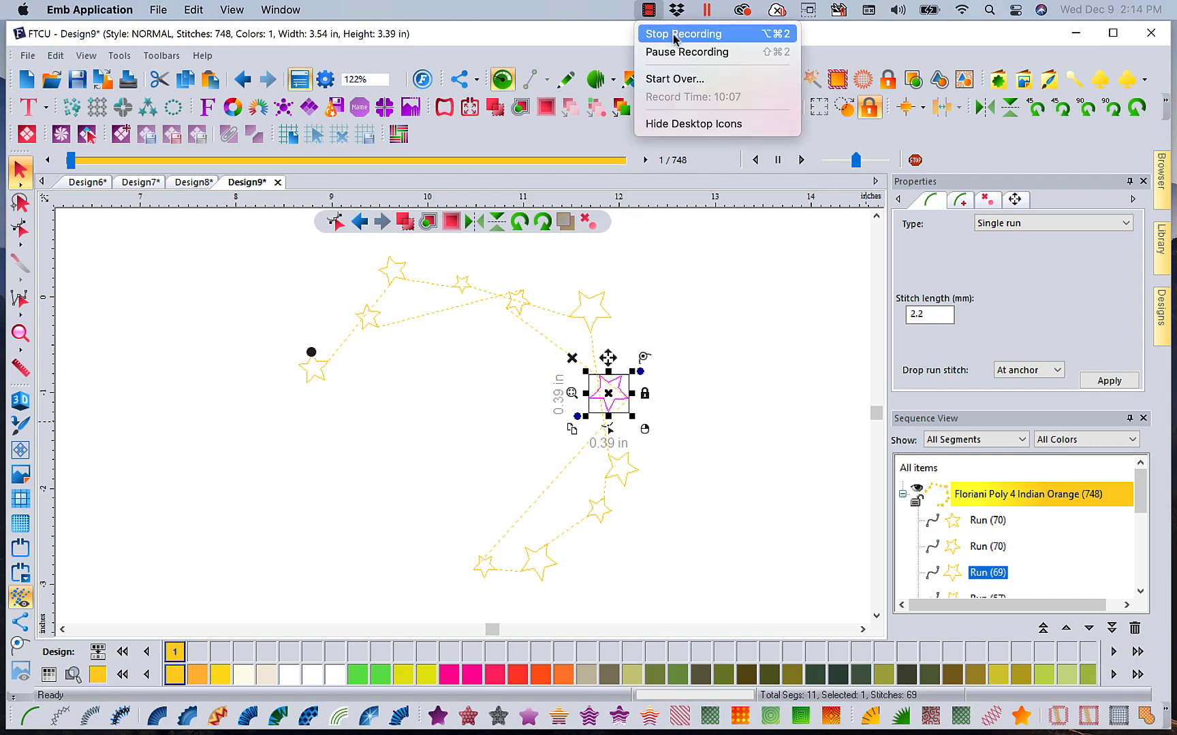